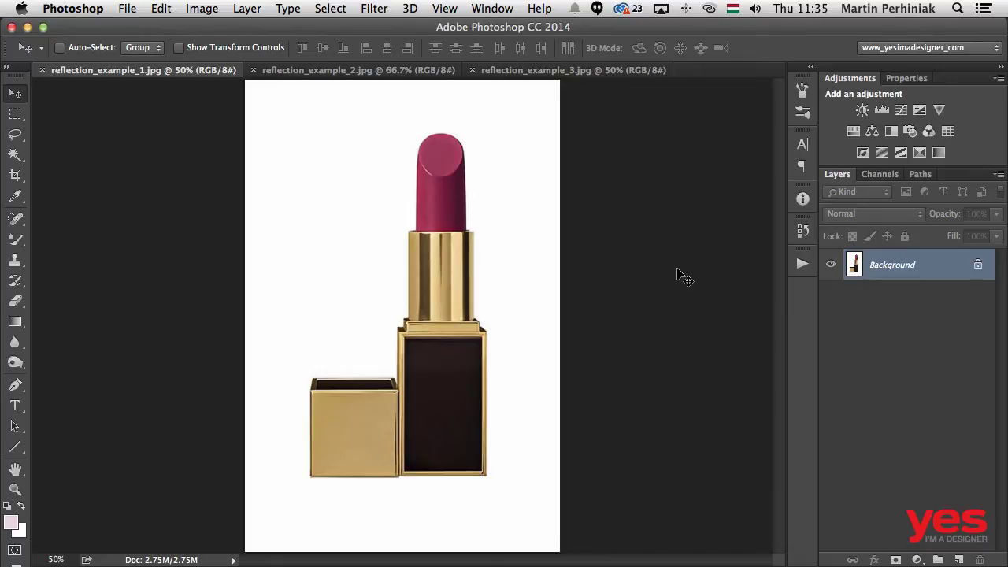
Look over the orange-capped and pink bottle examples, return to the lipstick image and pick the Magic Wand.
click(376, 71)
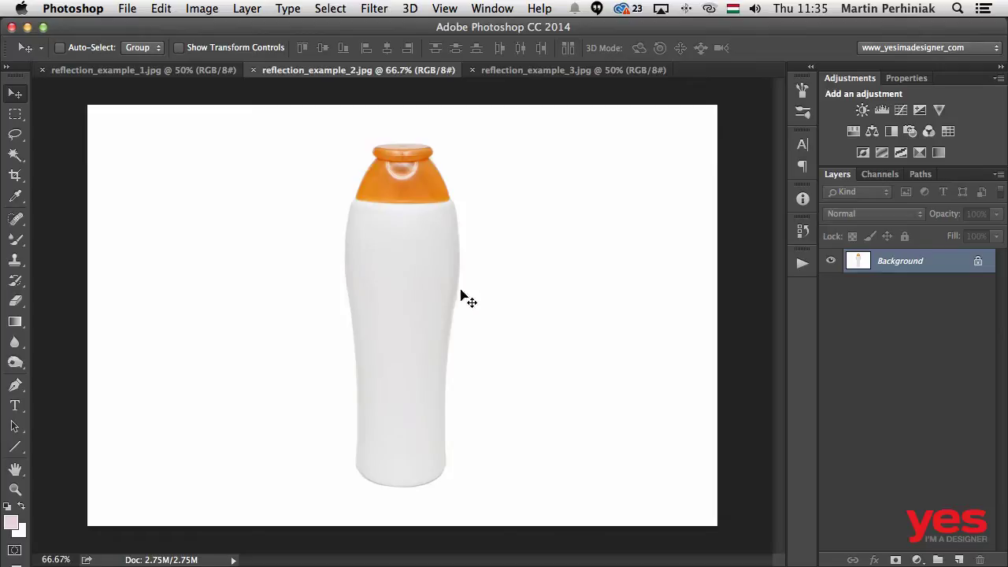
click(524, 71)
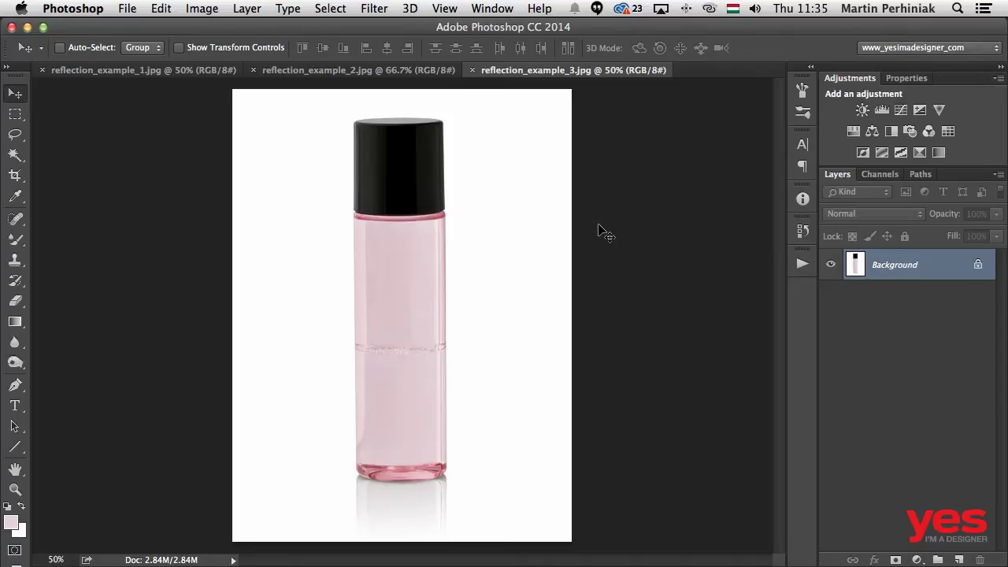
click(90, 71)
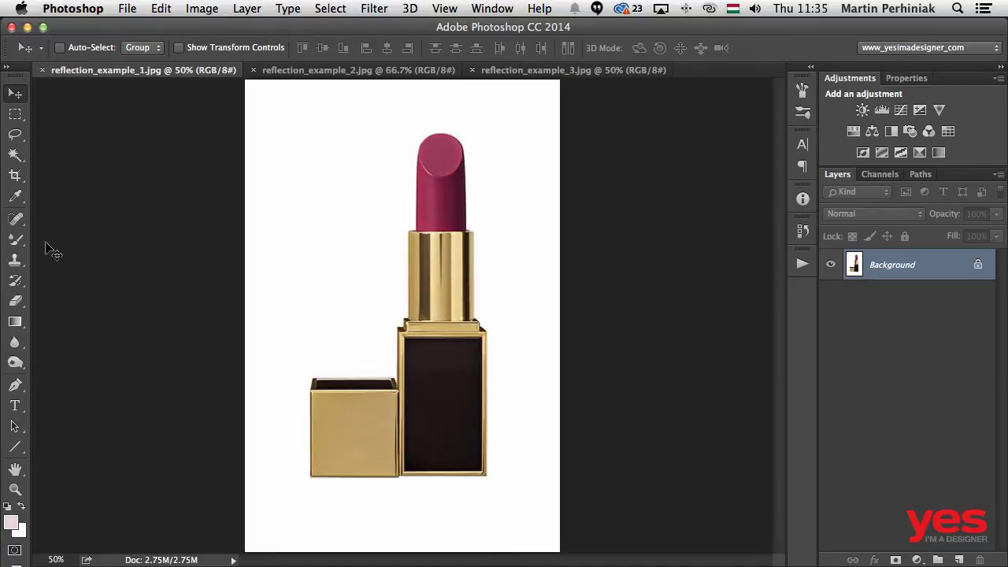
key(w)
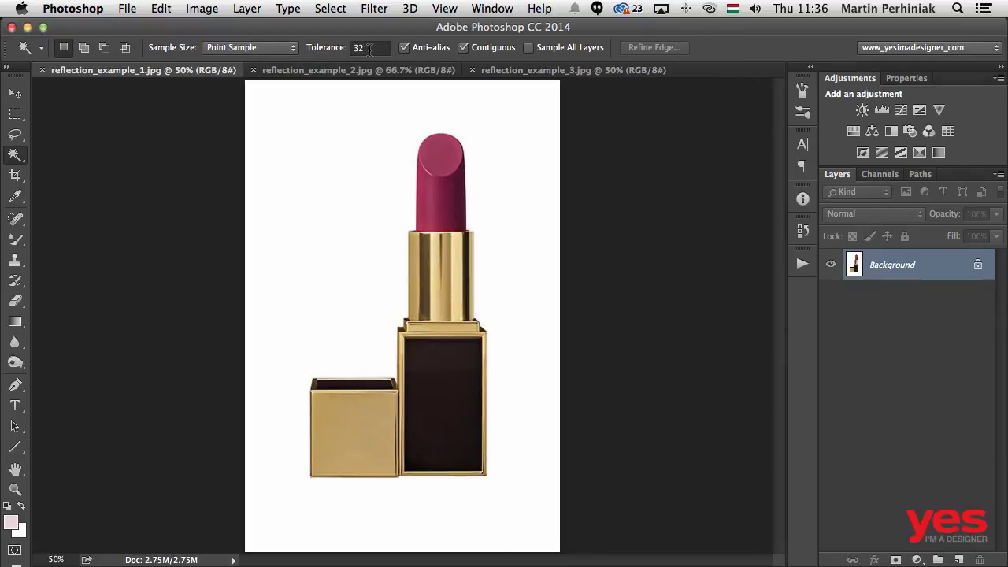
Magic Wand the white background, invert the selection onto the lipstick, and add a layer mask.
click(352, 193)
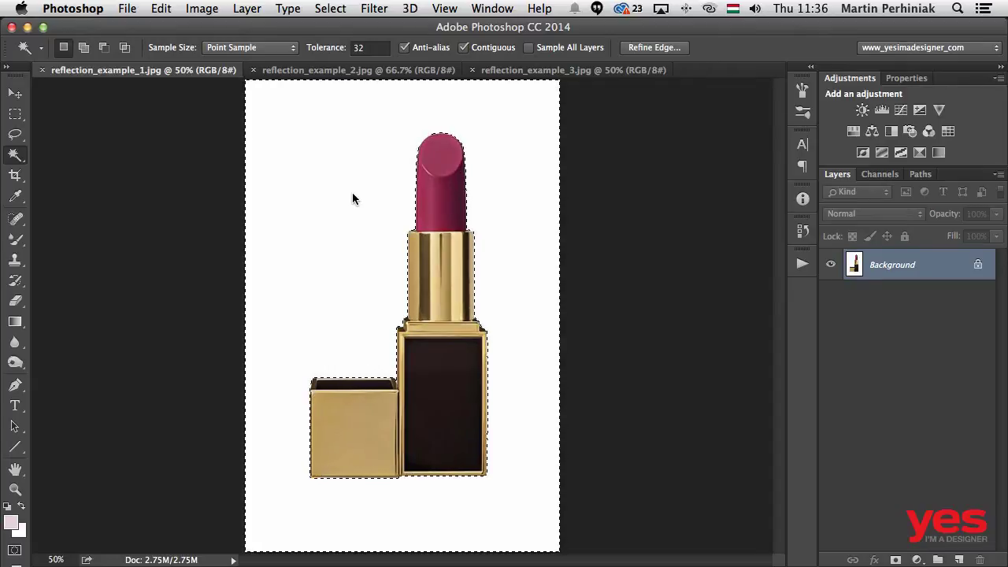
click(331, 8)
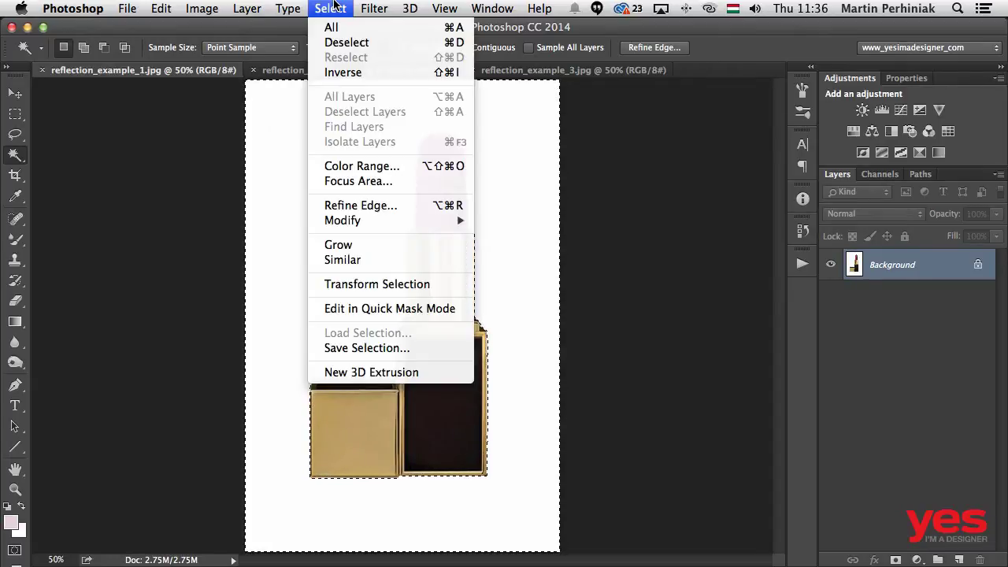
mouse_move(287, 8)
mouse_move(330, 8)
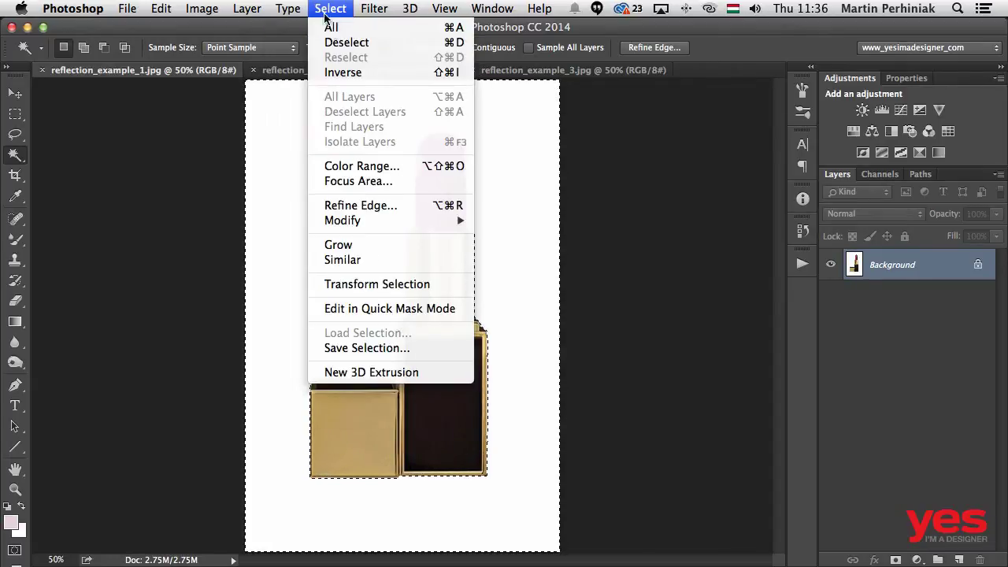
click(343, 73)
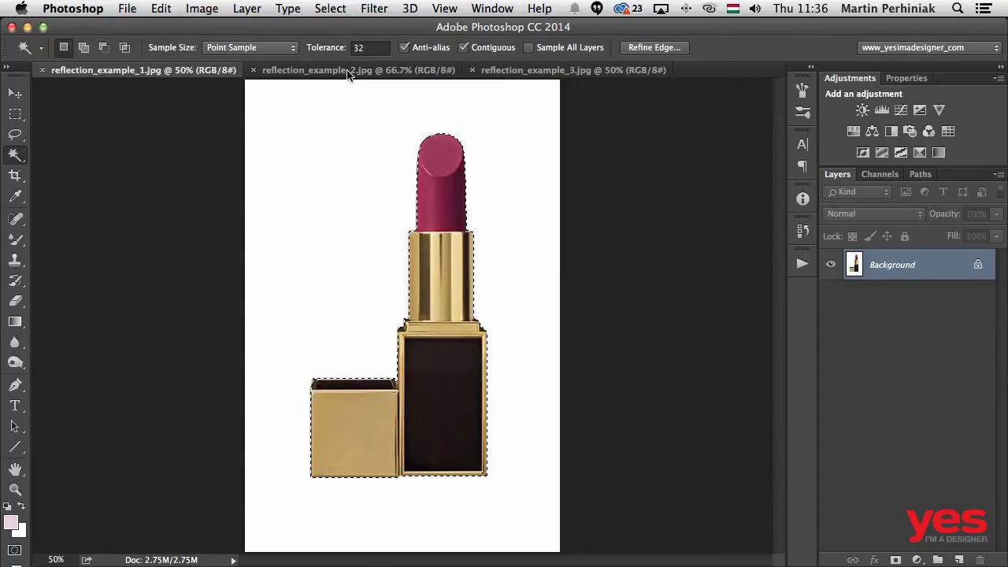
click(895, 559)
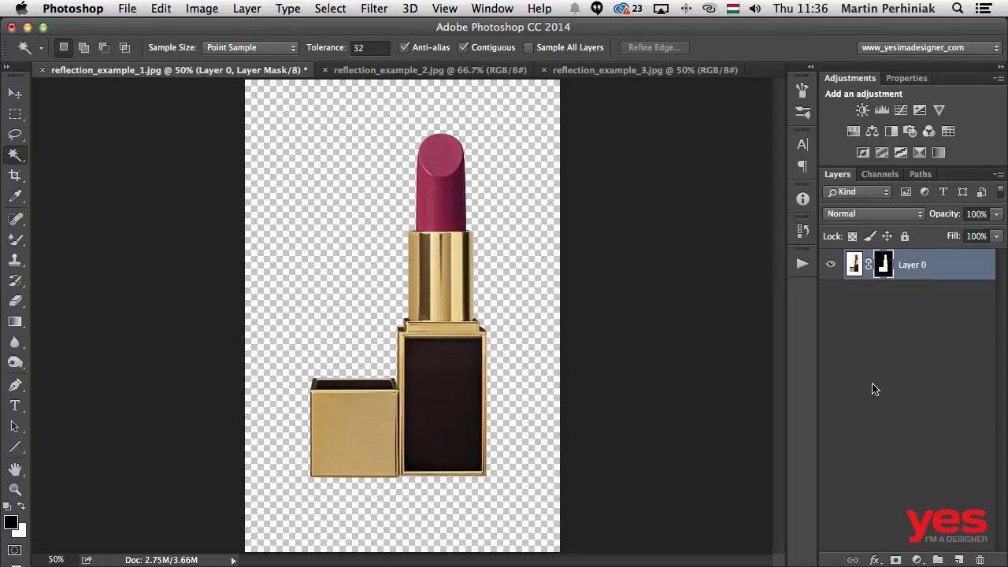
Preview the lipstick's layer mask on its own, then return to the masked view.
alt+click(884, 267)
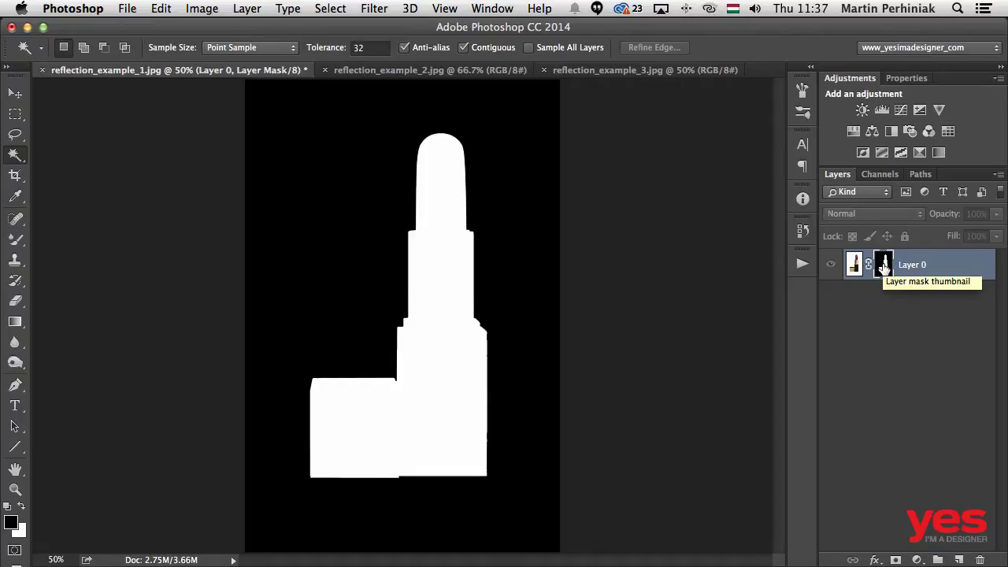
alt+click(883, 266)
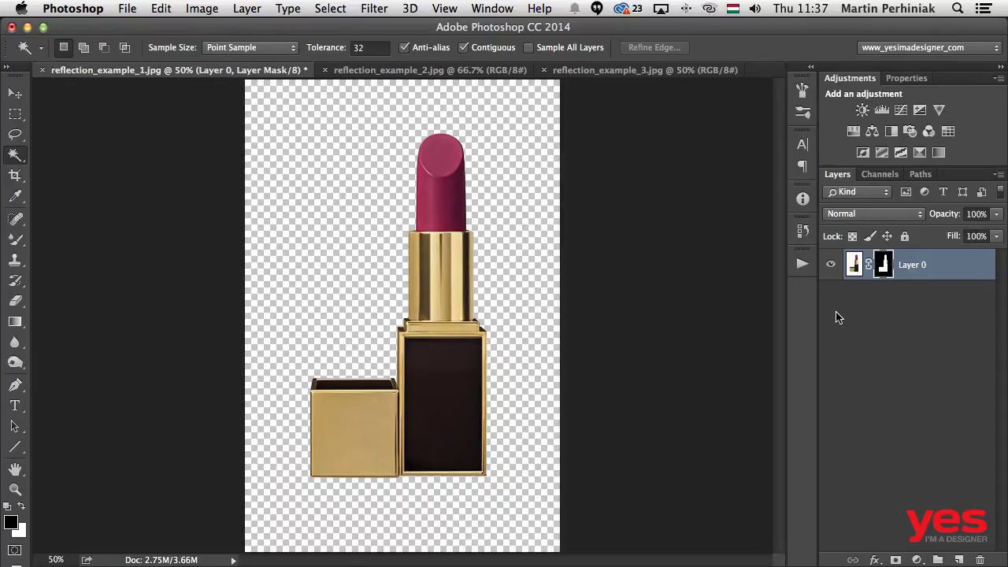
key(v)
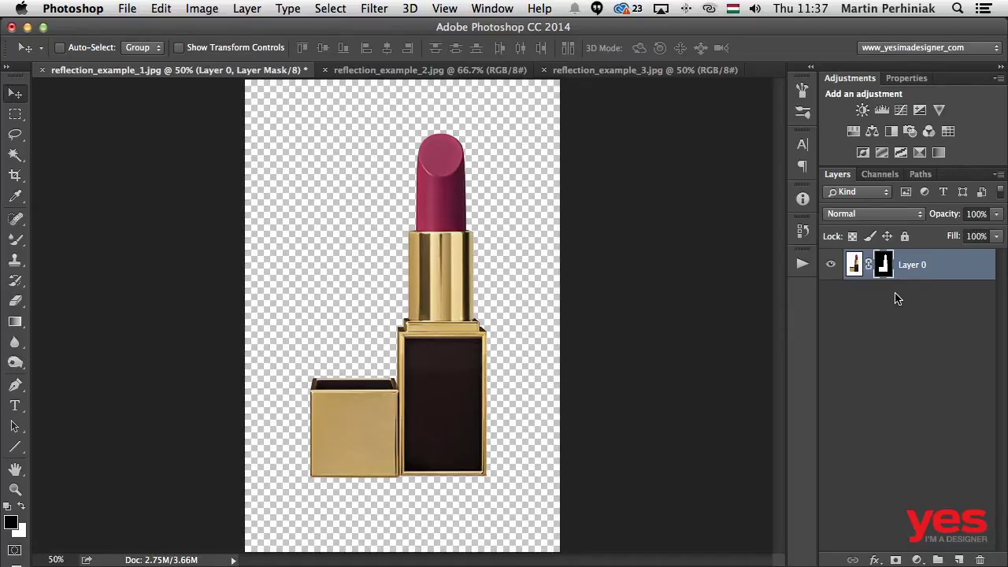
Add a new layer below Layer 0 and fill it with the pale pink foreground color.
click(960, 559)
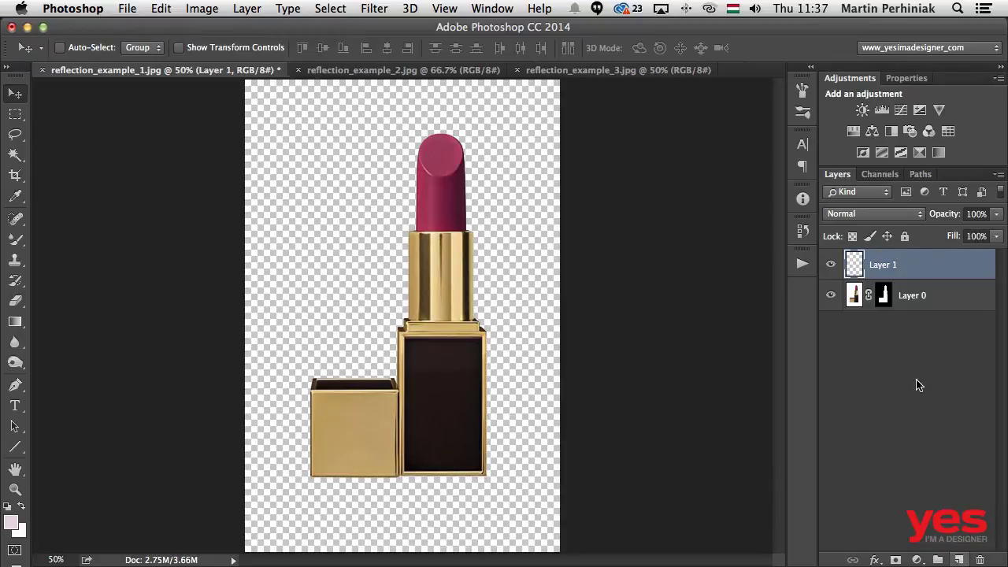
drag(883, 293, 890, 322)
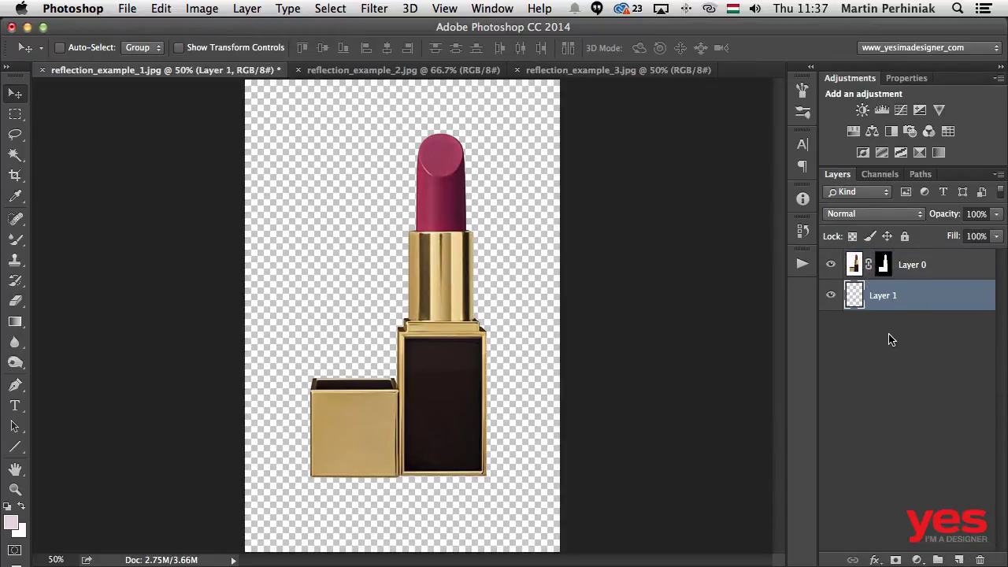
click(164, 8)
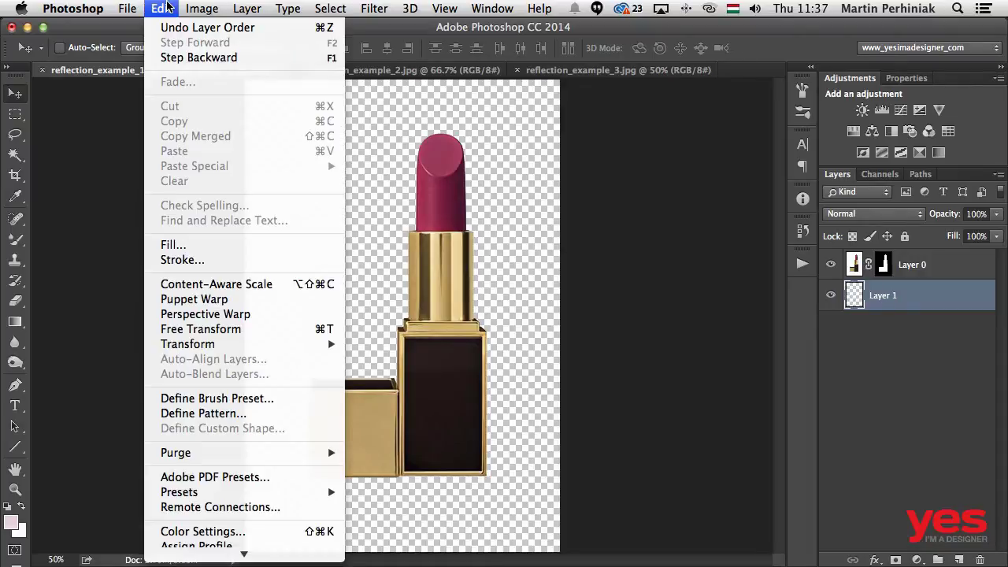
click(230, 247)
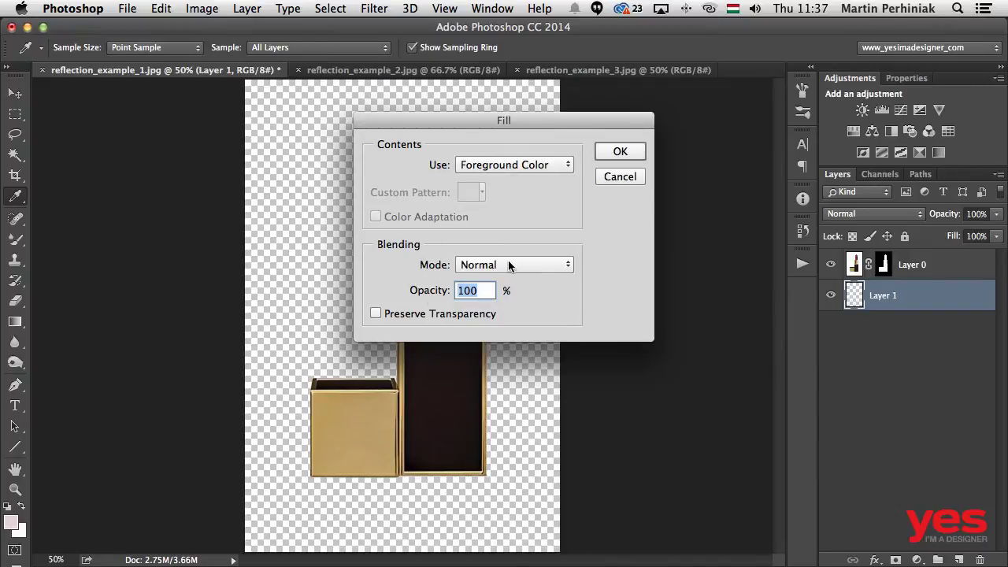
click(604, 155)
key(v)
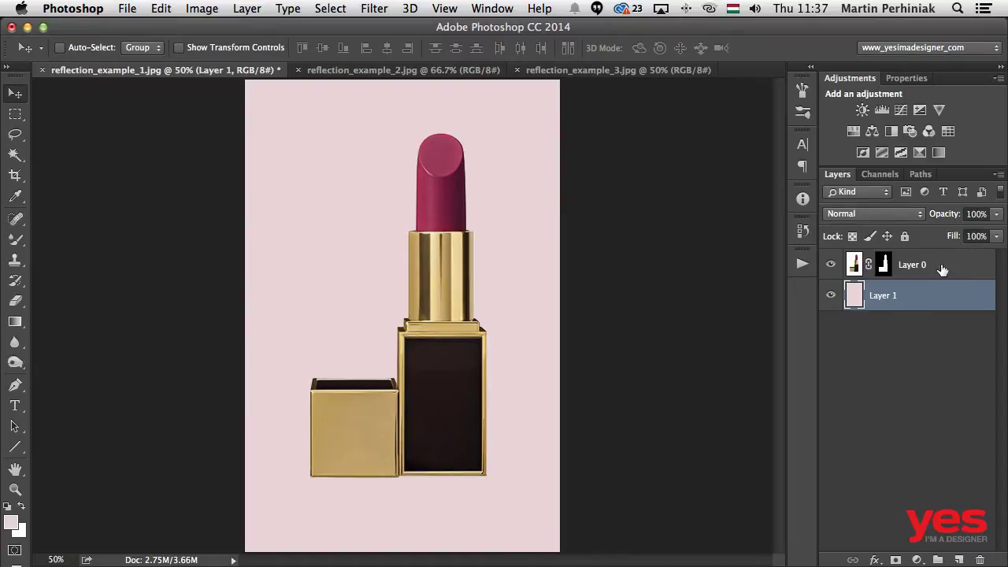
Give Layer 1 a reversed Multiply Gradient Overlay at 30% opacity, darker toward the top.
double_click(909, 306)
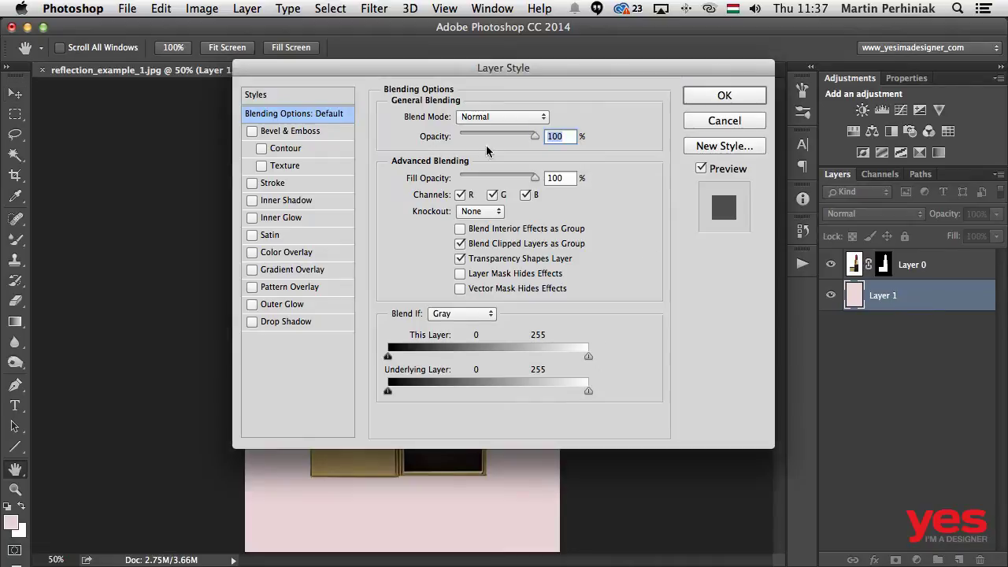
drag(419, 66, 723, 105)
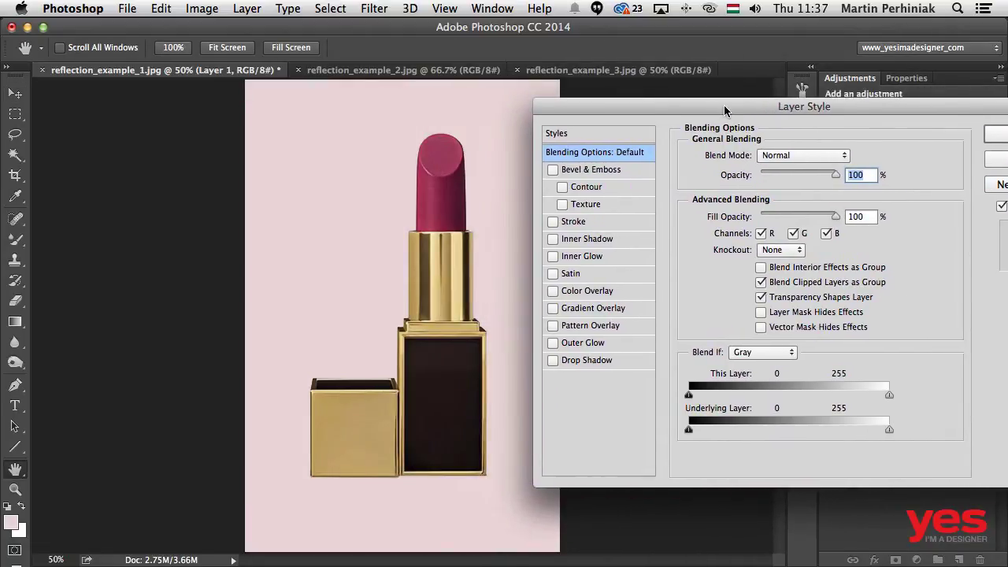
click(579, 312)
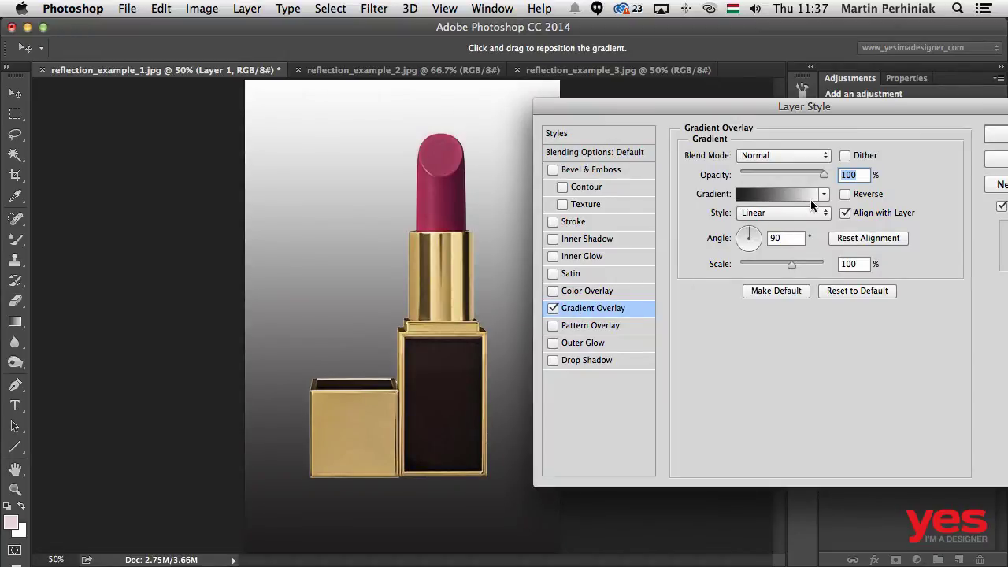
click(779, 155)
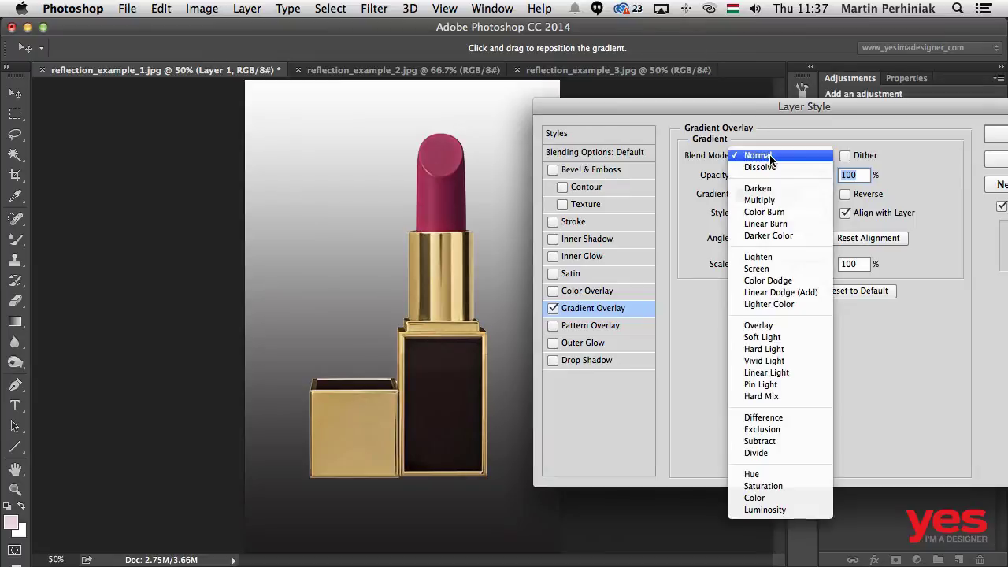
click(767, 200)
drag(772, 172, 764, 172)
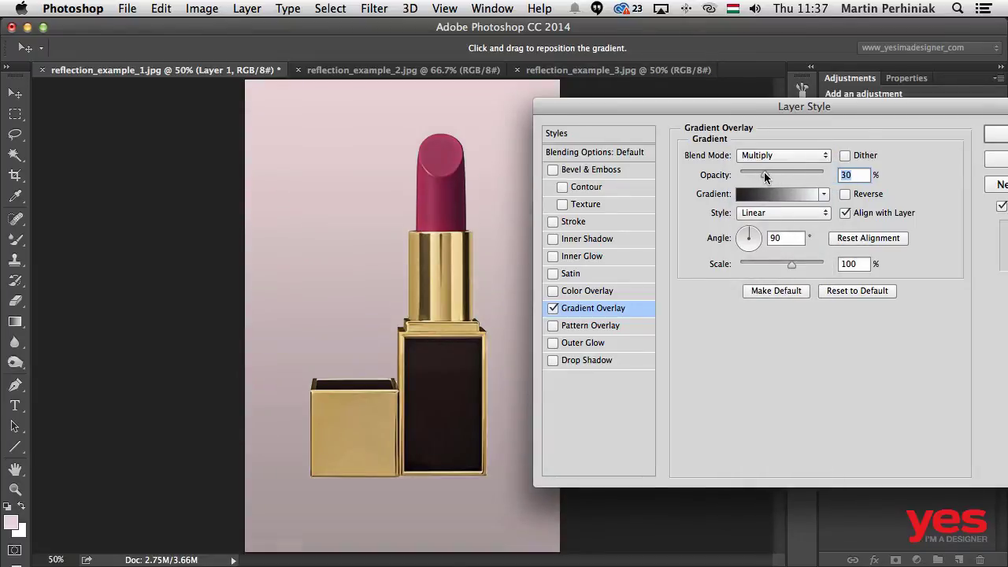
click(845, 194)
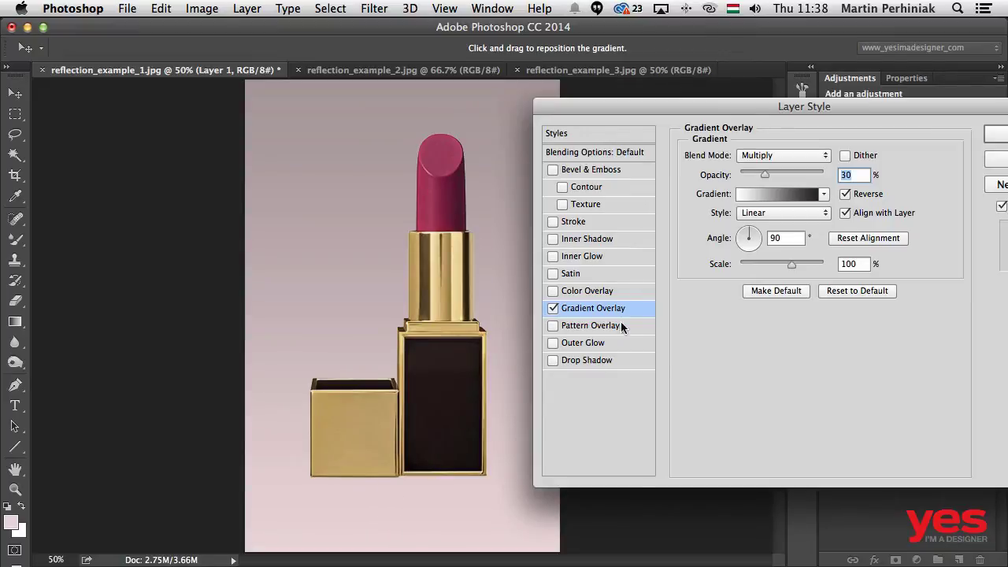
click(553, 308)
click(553, 309)
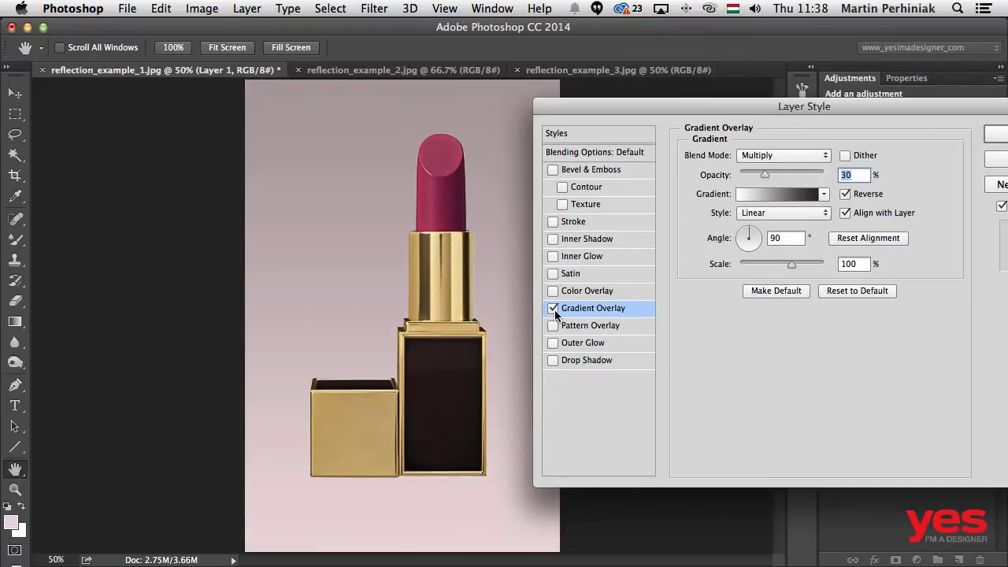
click(990, 137)
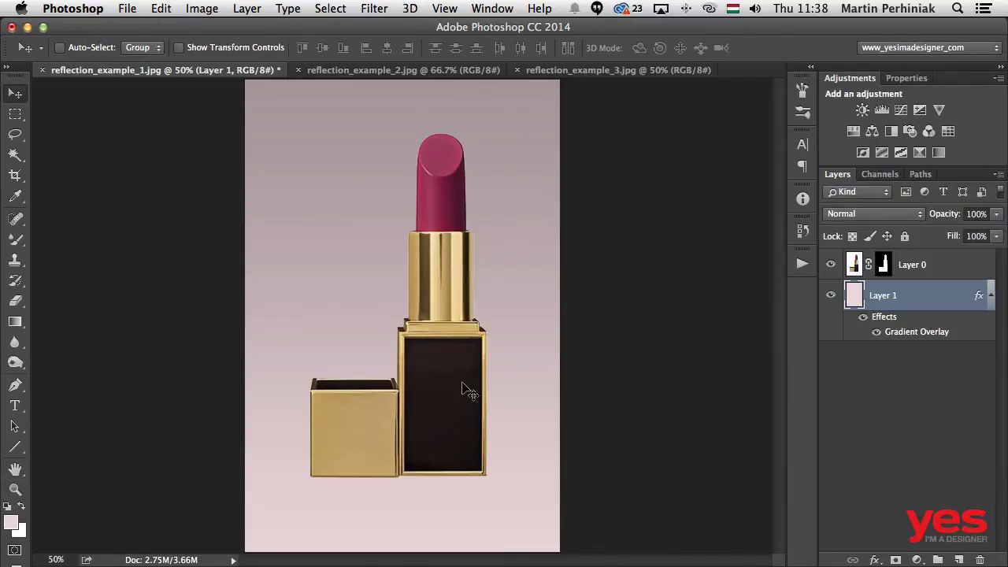
Rename the pink layer to 'back' and the lipstick layer to 'product'.
double_click(885, 296)
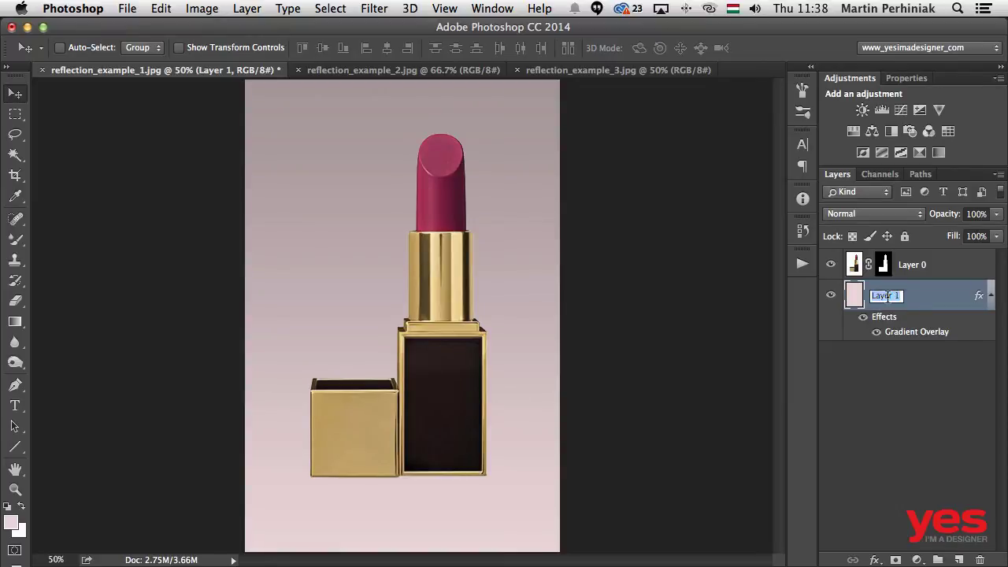
text(back)
key(Return)
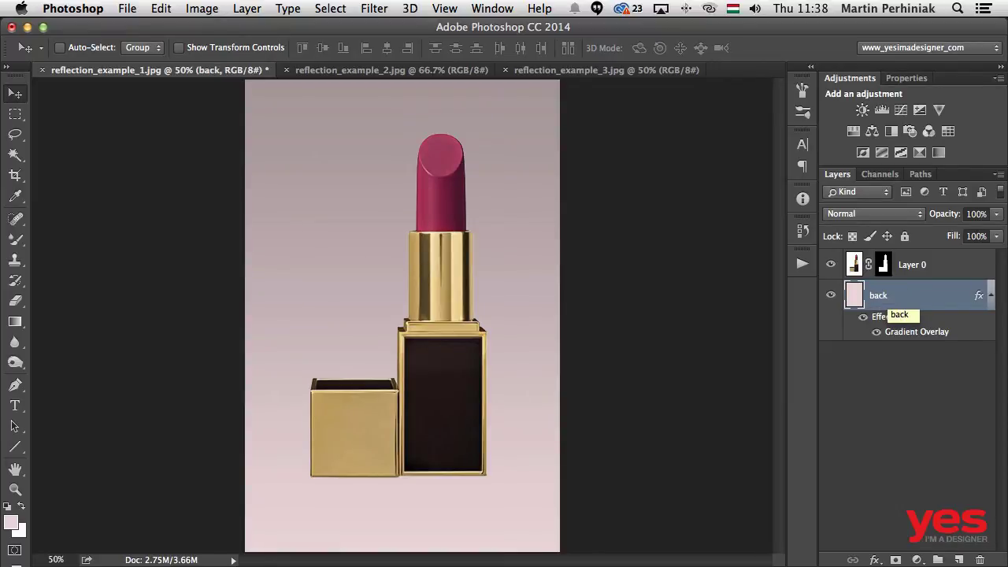
double_click(910, 265)
text(p)
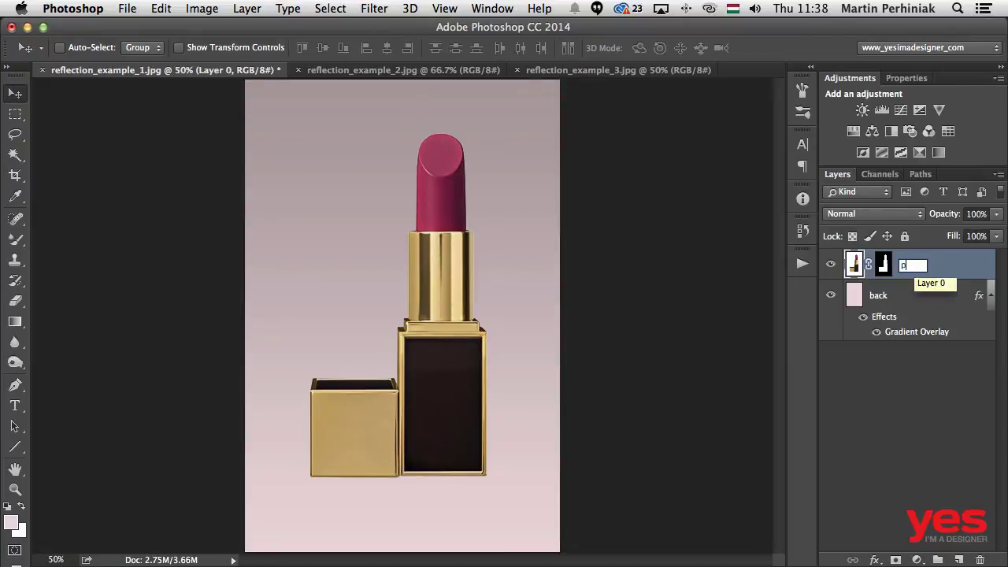
text(roduct)
key(Return)
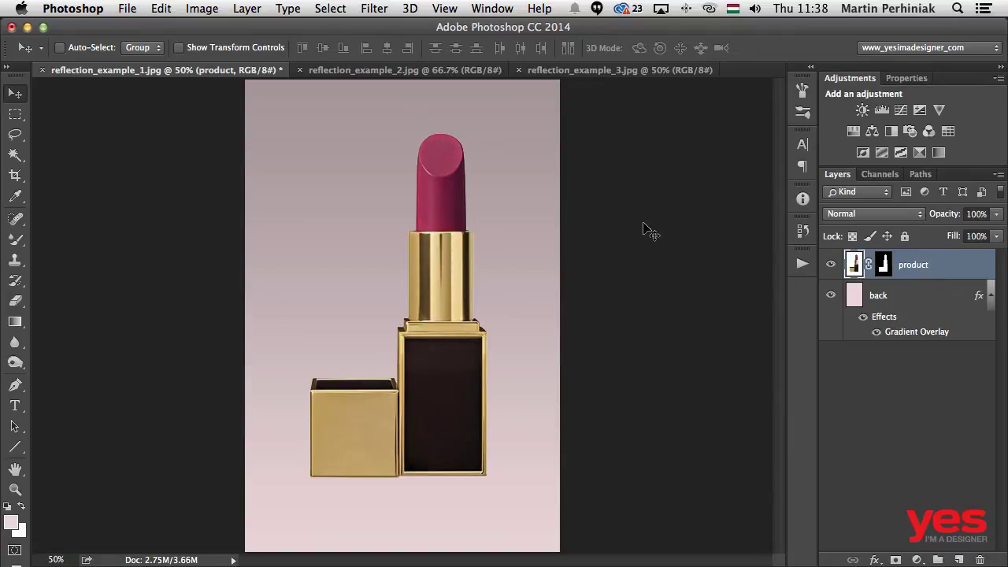
Duplicate the product layer, name the copy 'reflection', and move it below product.
key(ctrl+j)
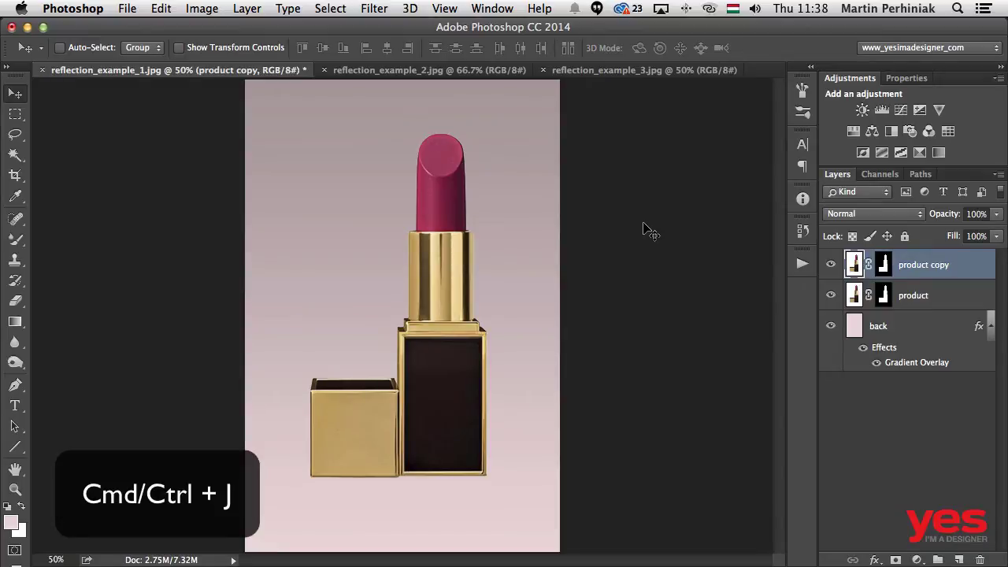
click(246, 8)
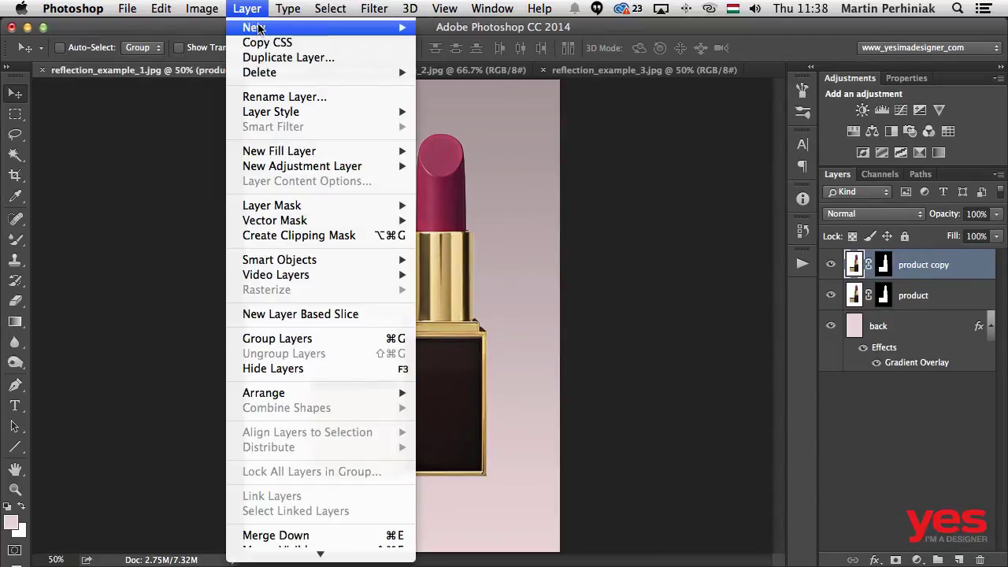
mouse_move(259, 28)
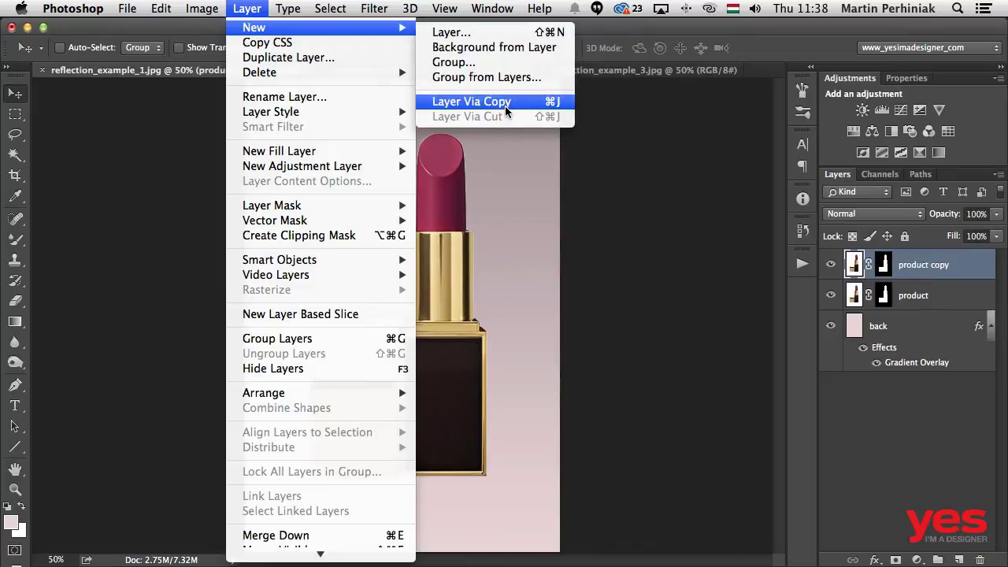
click(669, 249)
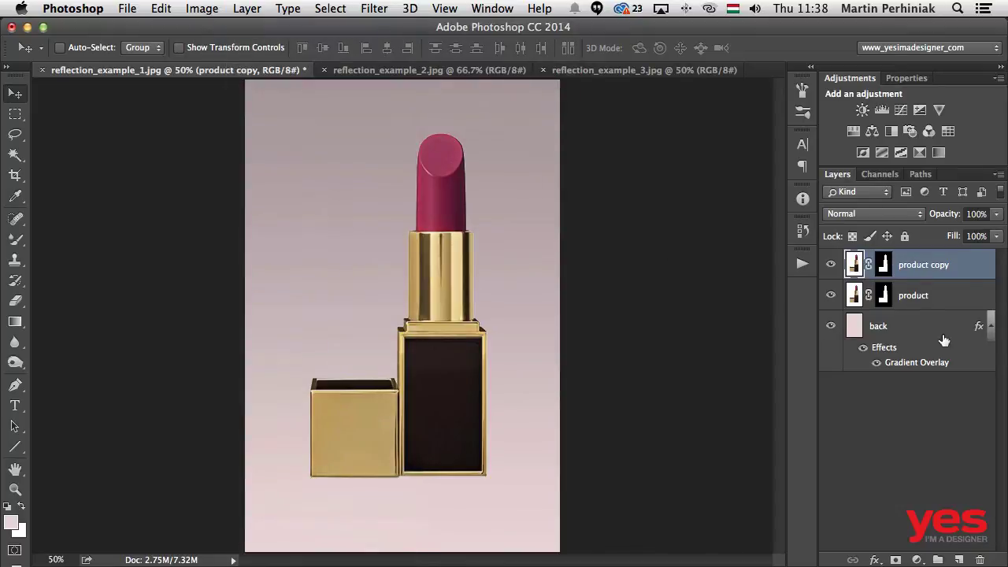
double_click(923, 265)
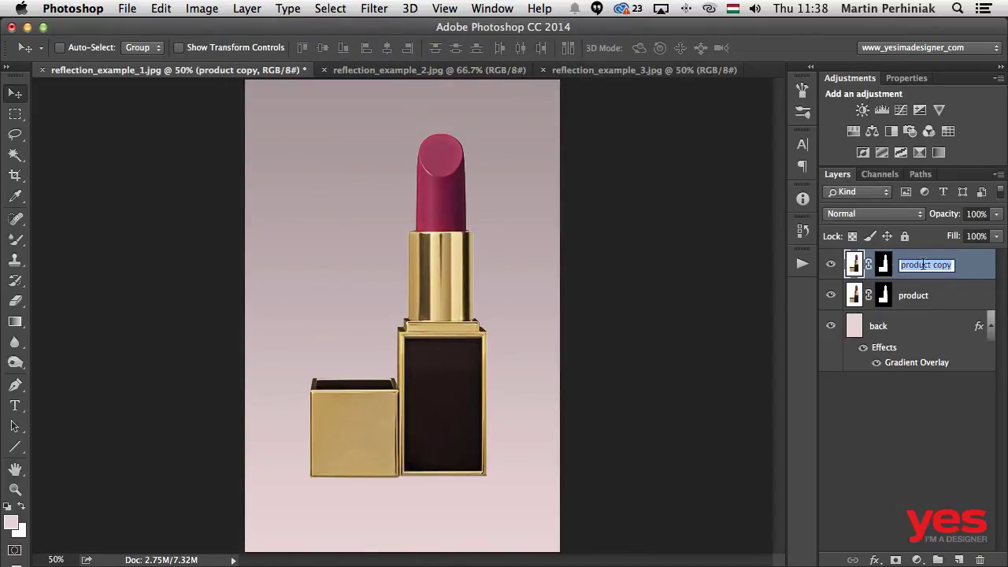
text(reflection)
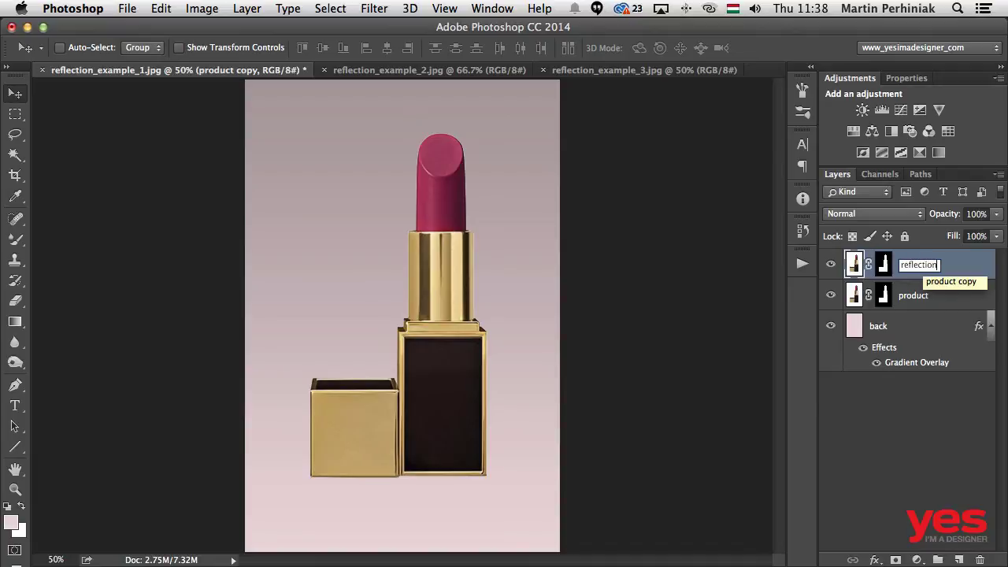
key(Return)
drag(964, 266, 947, 305)
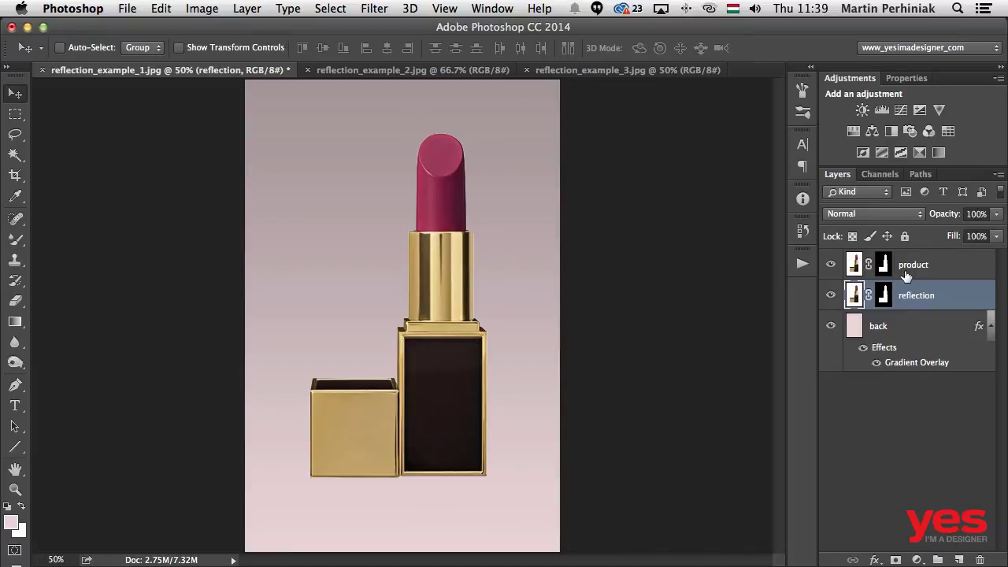
click(171, 10)
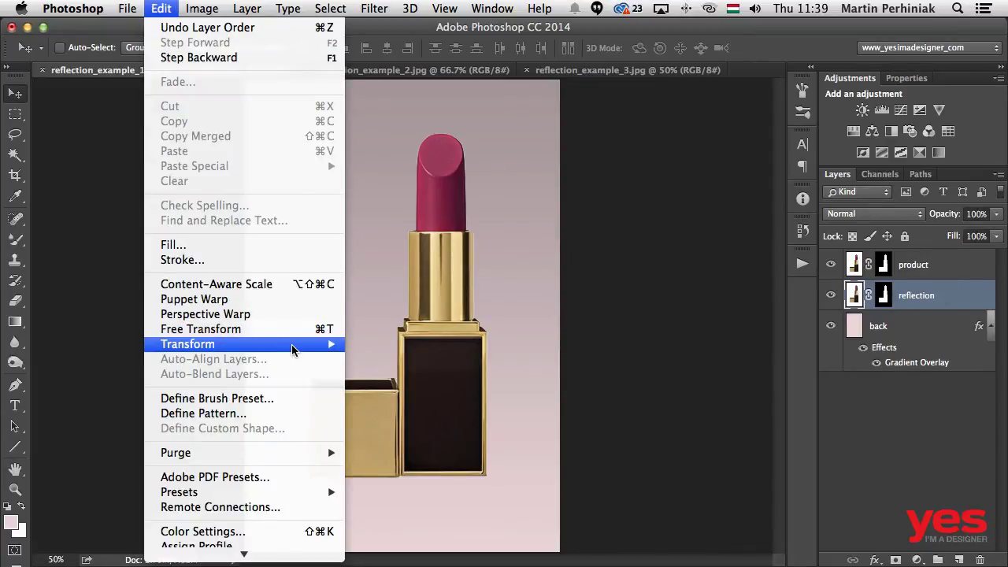
Flip the reflection layer vertically and drag it down so it mirrors beneath the lipstick's base.
mouse_move(300, 347)
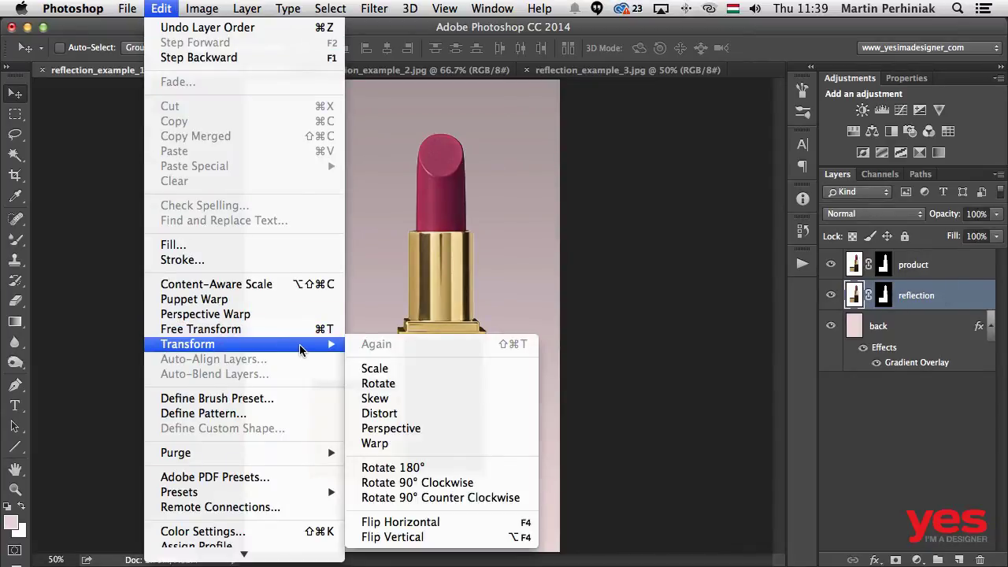
click(471, 541)
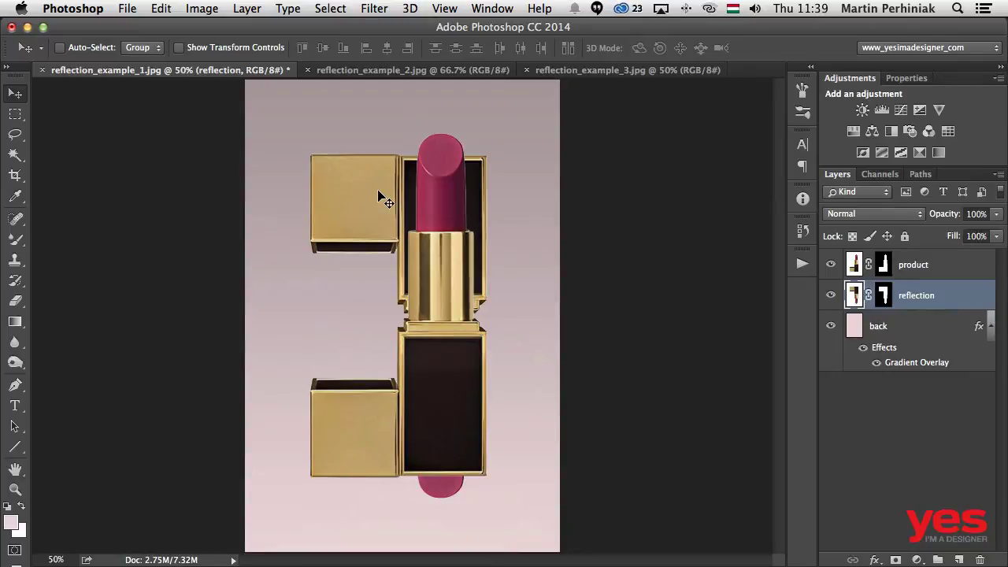
drag(370, 176, 372, 483)
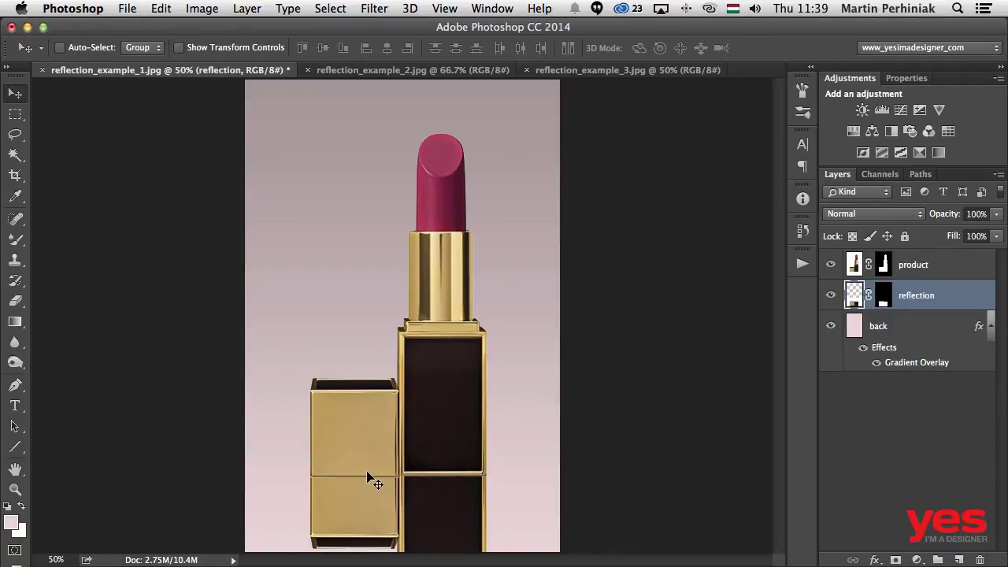
drag(363, 461, 365, 484)
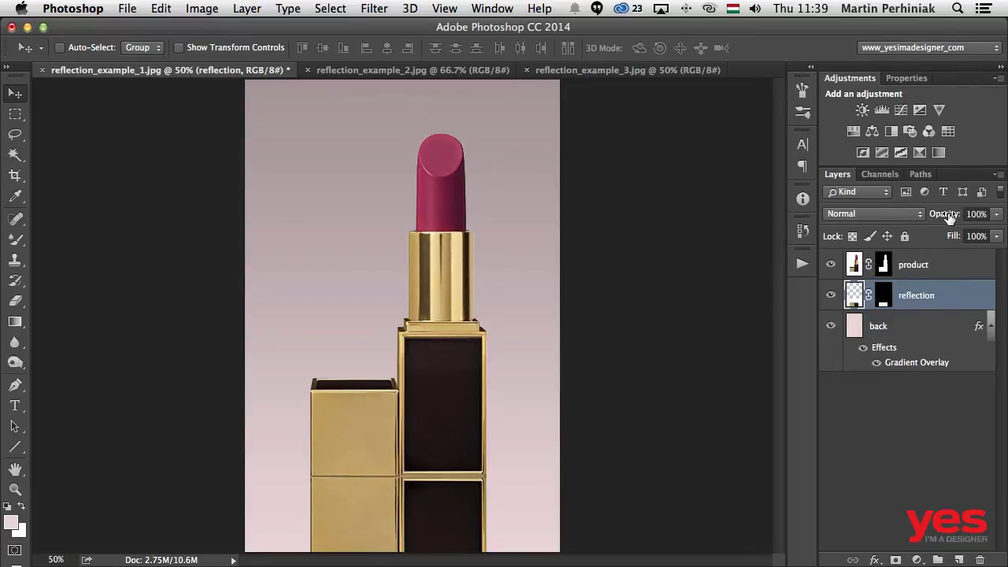
Lower the reflection layer's opacity to 31% in the Layers panel.
drag(947, 218, 889, 228)
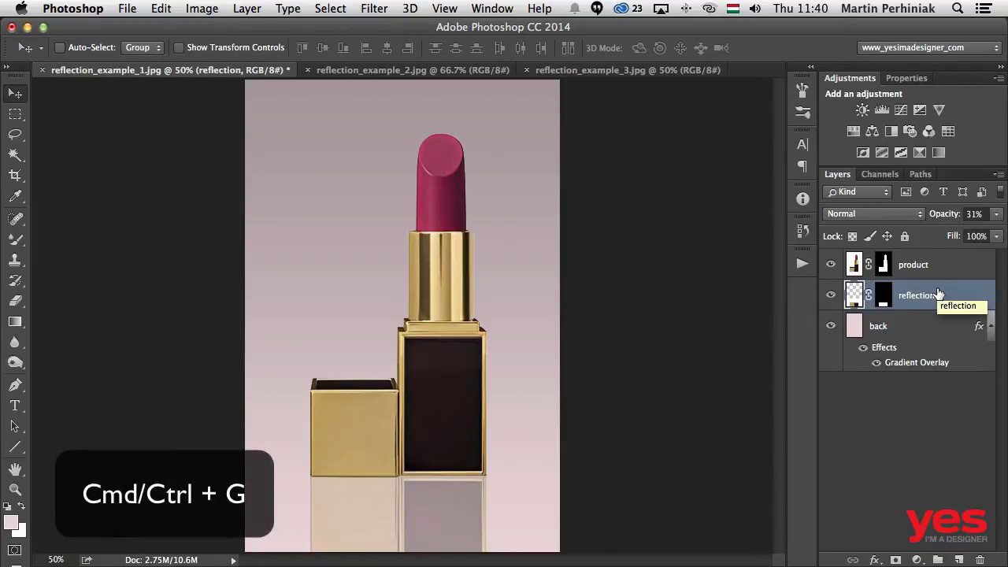
Put the reflection layer into a new group and rename Group 1 to 'reflection'.
key(super+g)
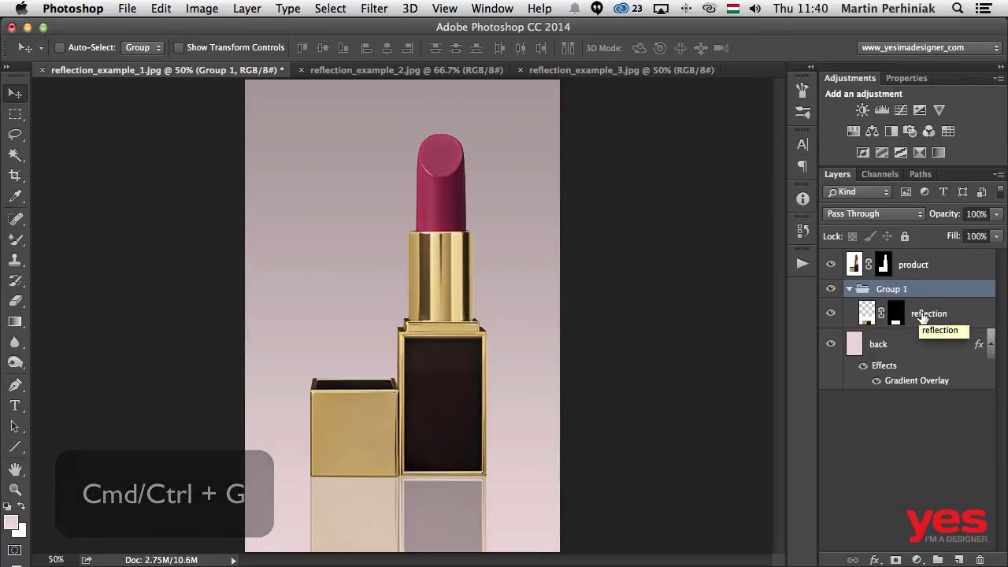
double_click(891, 289)
text(reflection)
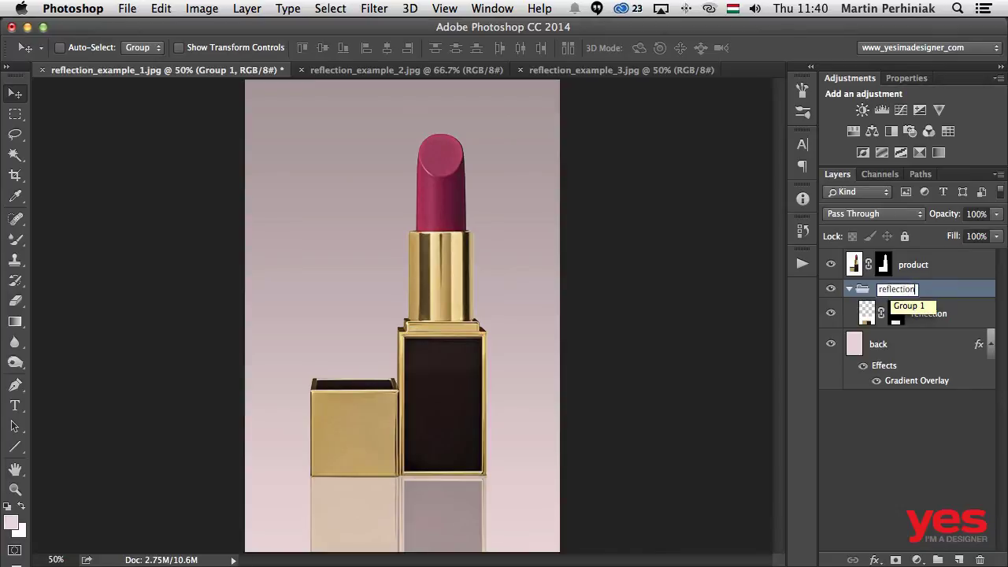
key(Return)
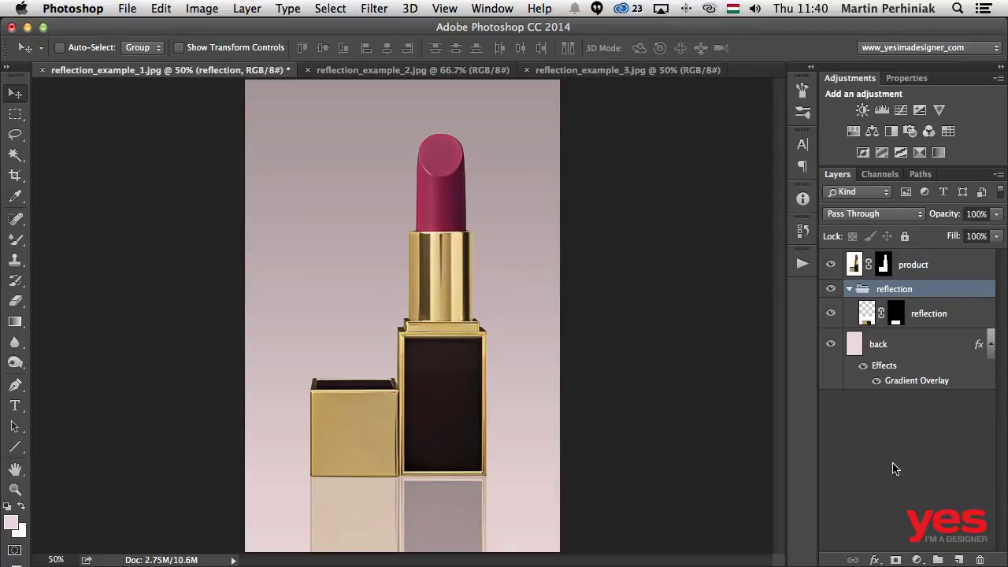
Add a mask to the reflection group and draw a gradient from the image bottom up to the lipstick base.
click(895, 560)
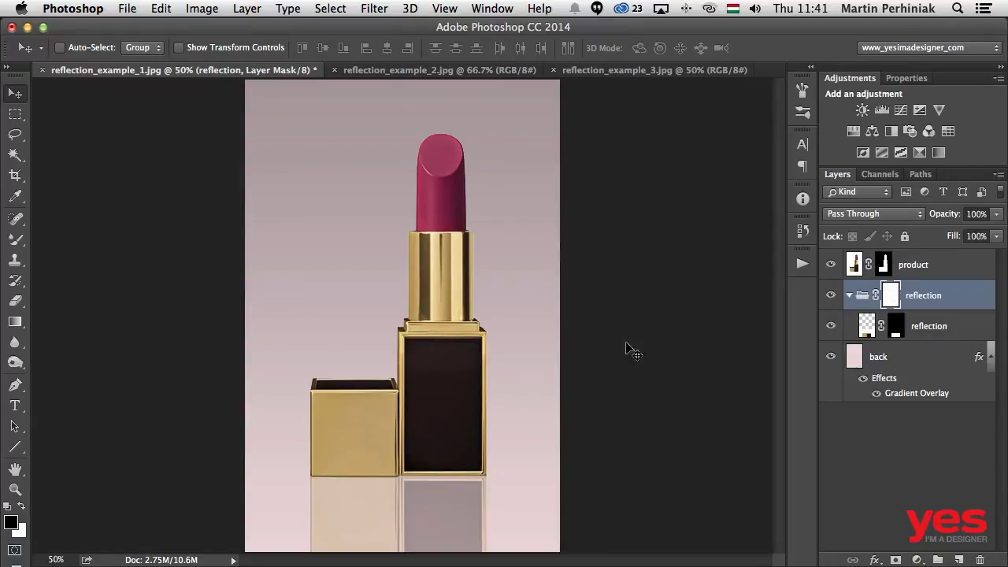
click(16, 322)
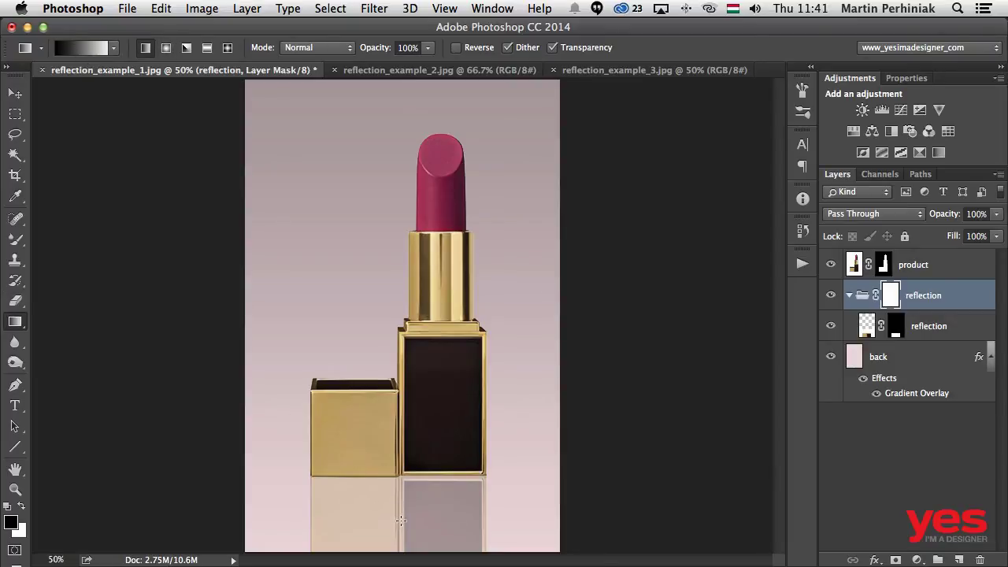
drag(401, 533, 400, 469)
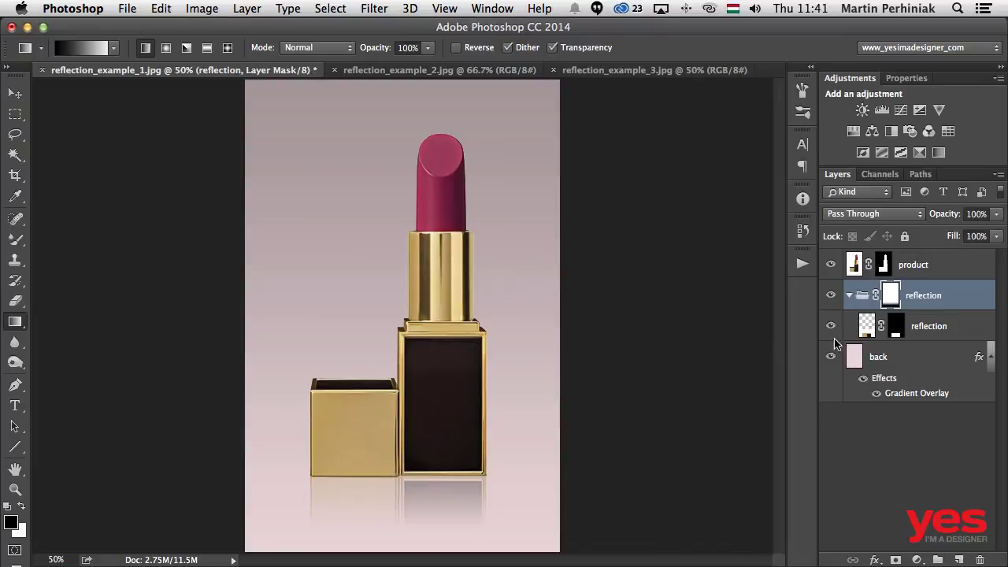
Toggle the group mask and the back layer's Gradient Overlay to compare, then collapse the group.
shift+click(890, 296)
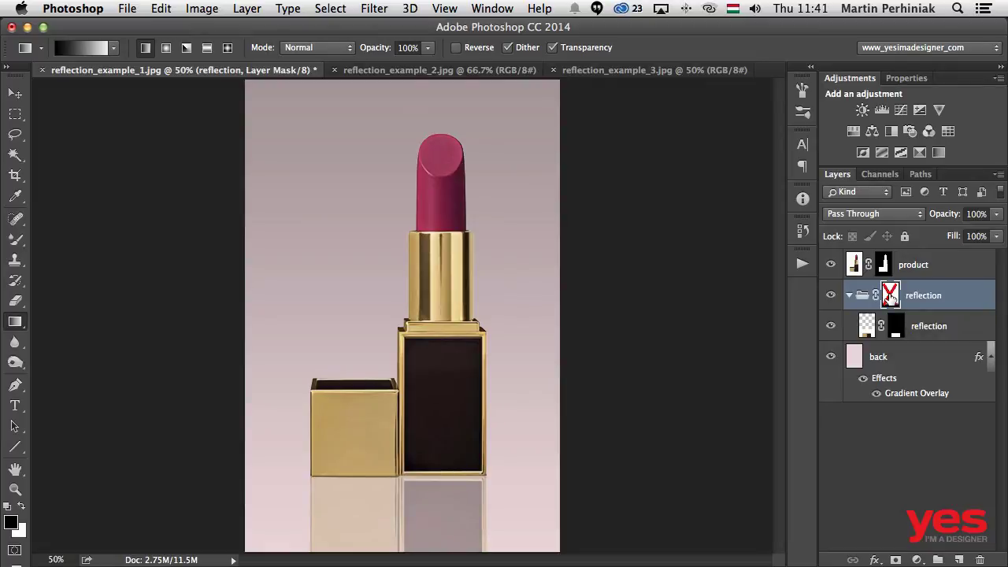
shift+click(889, 296)
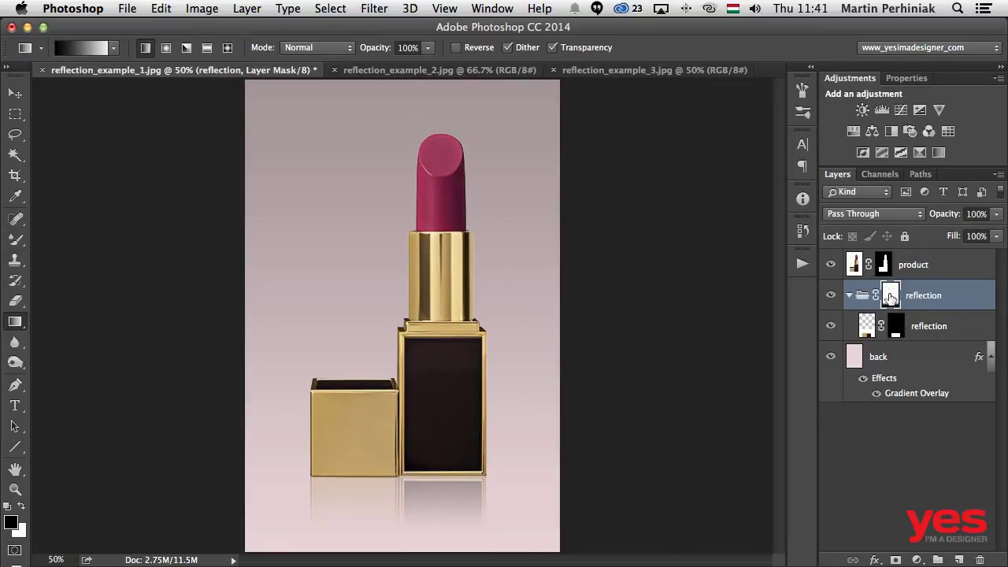
click(874, 394)
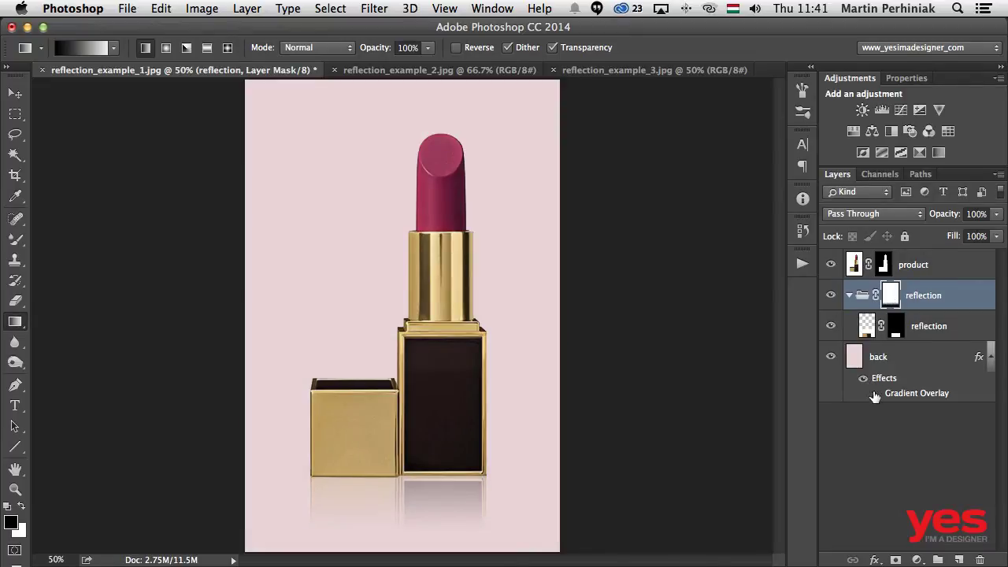
click(874, 394)
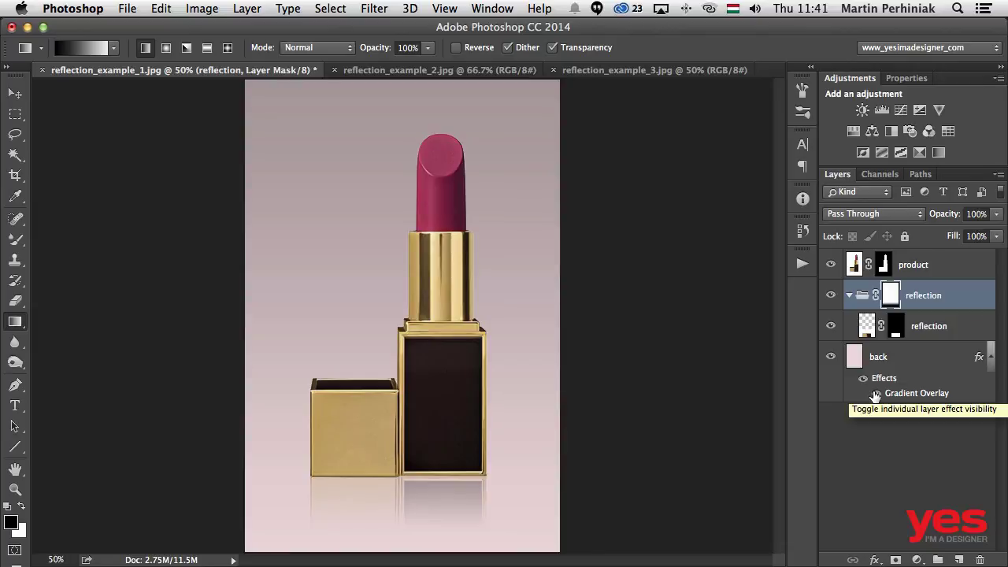
click(848, 296)
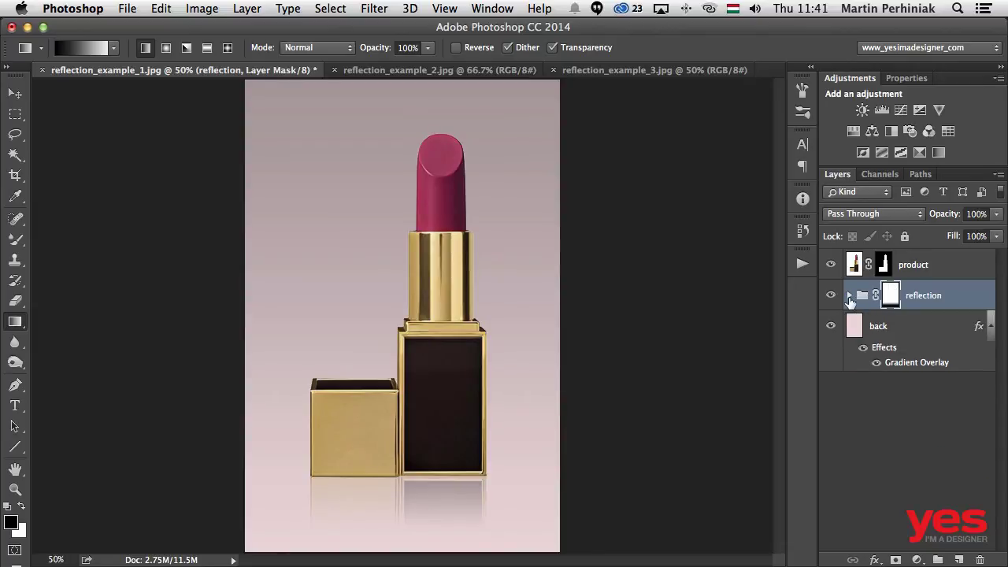
Group the product layer with the reflection group and name it 'product with reflection'.
shift+click(944, 275)
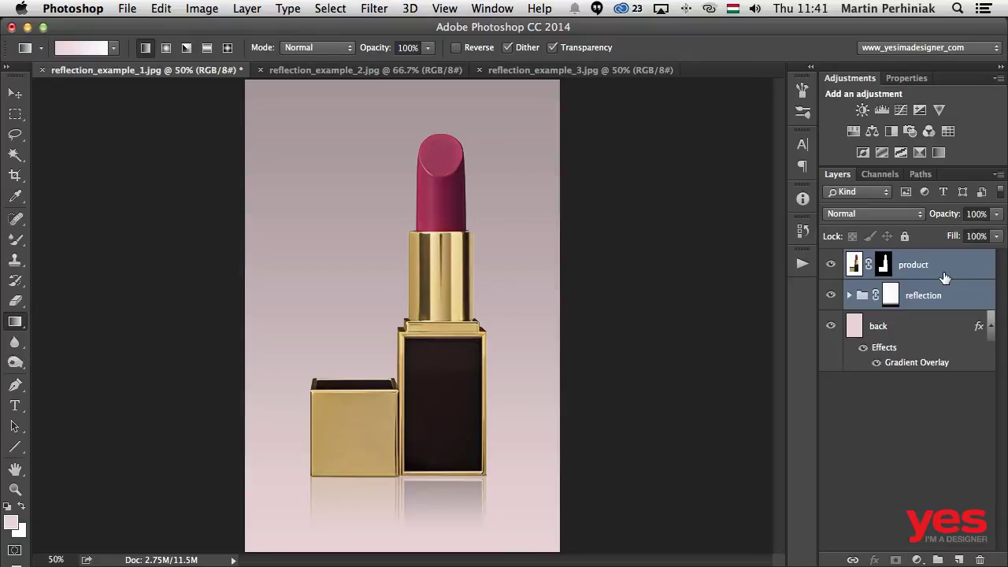
key(super+g)
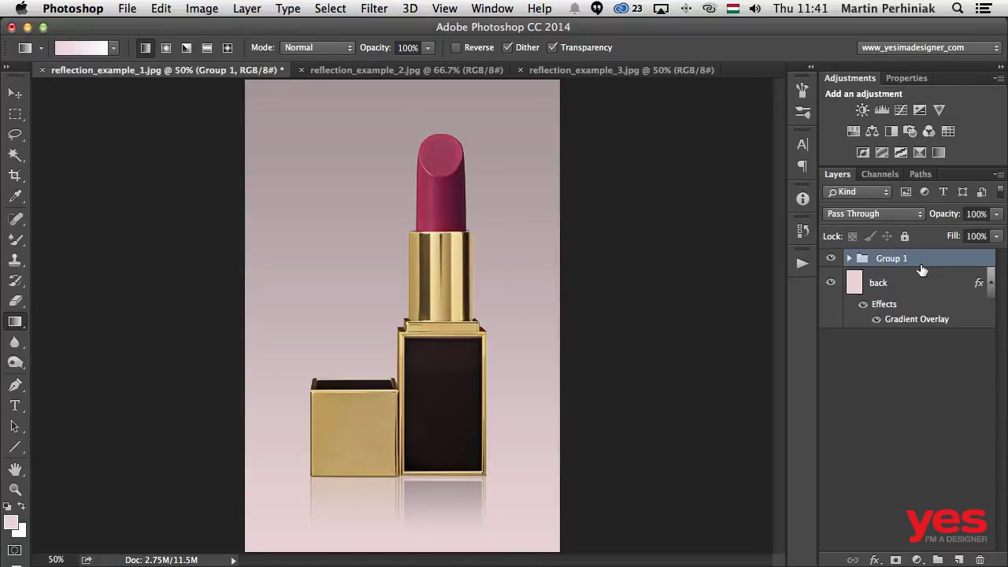
double_click(881, 258)
text(produc)
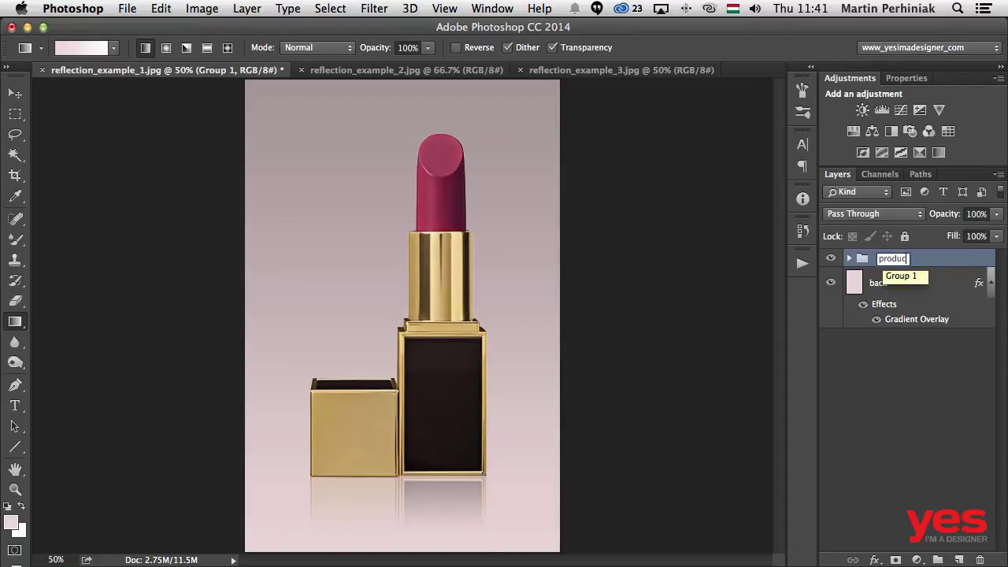
text(t with reflection)
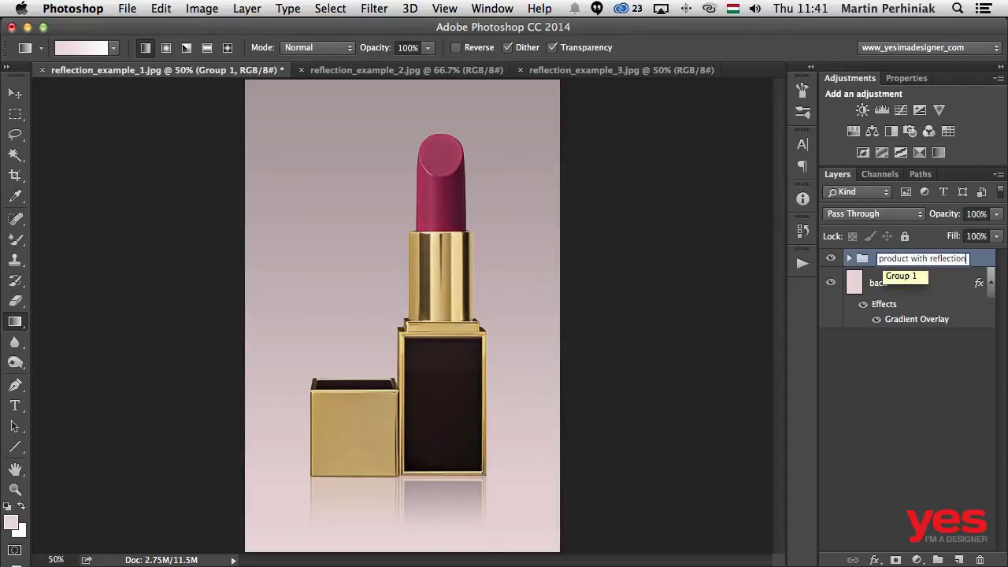
key(Return)
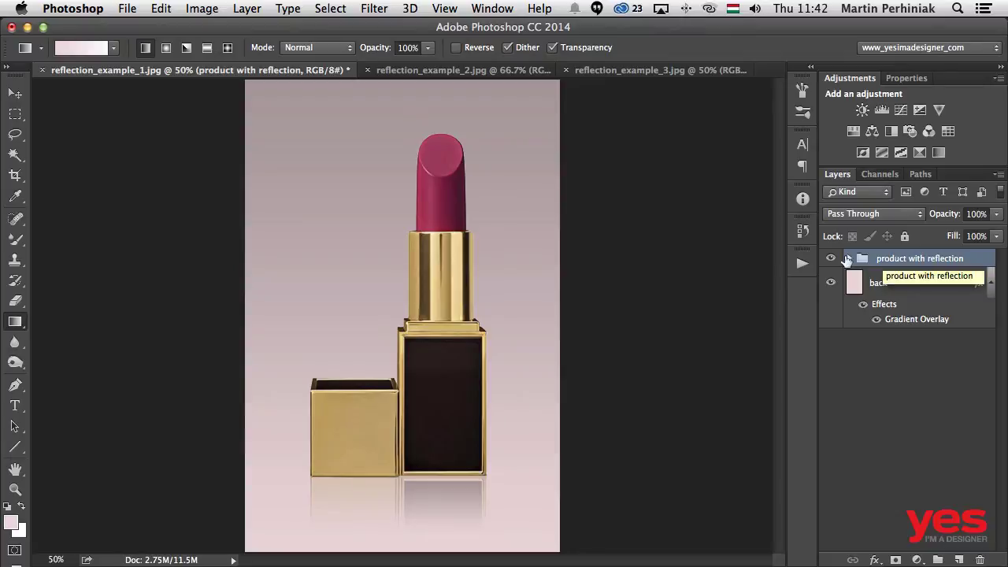
Drag the lipstick-and-reflection group down and slightly right so the whole reflection shows below the box.
key(v)
drag(428, 315, 410, 270)
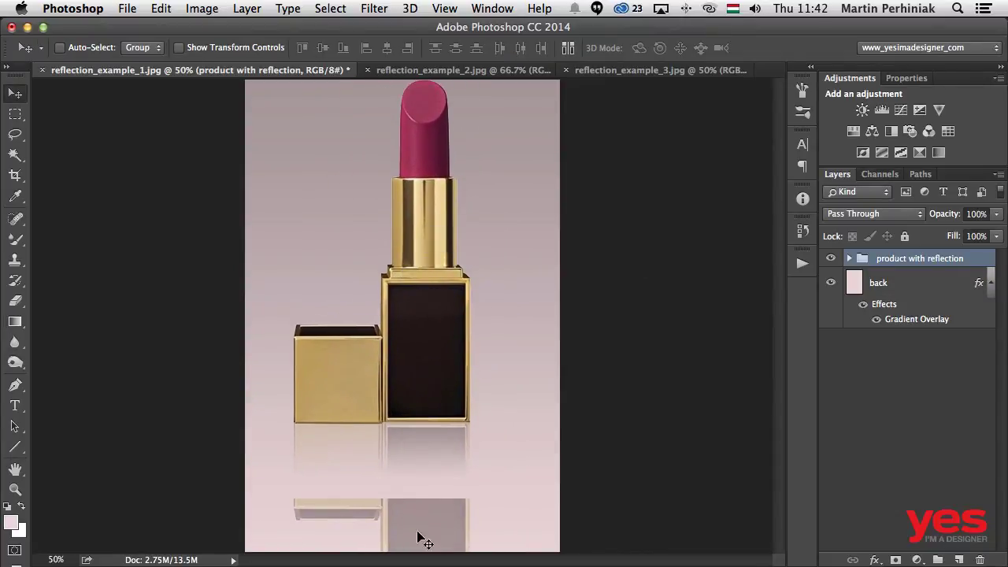
drag(412, 447, 403, 299)
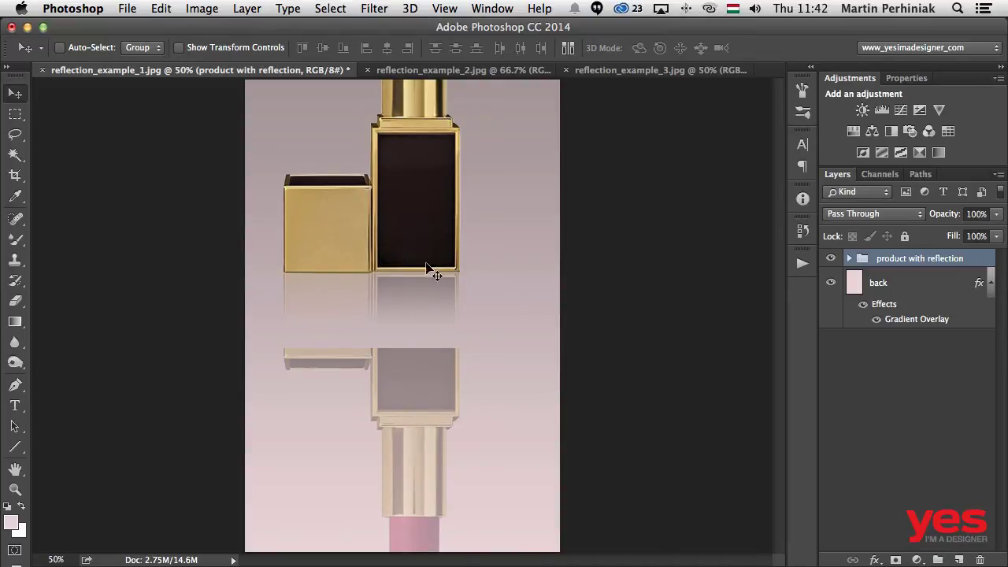
drag(427, 270, 439, 431)
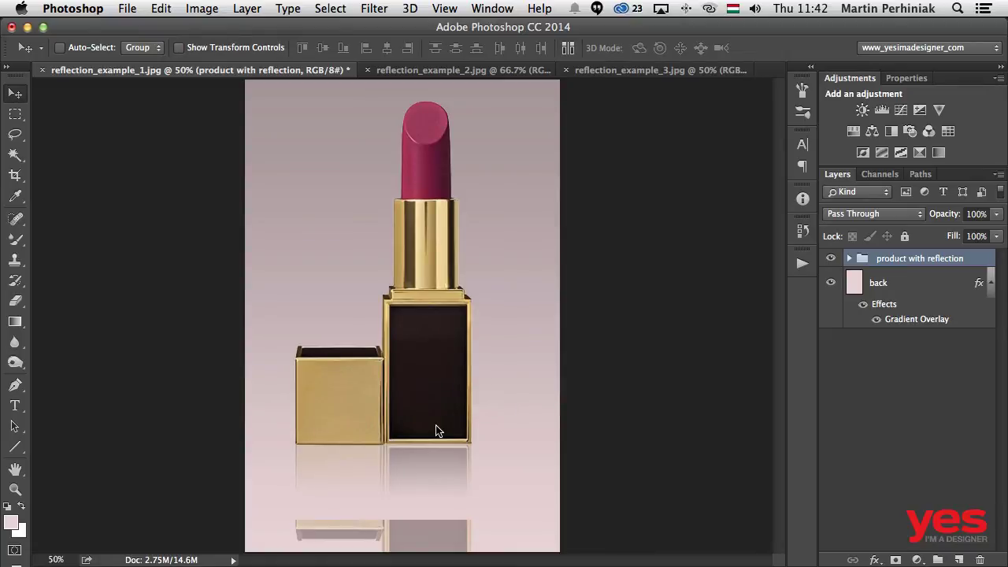
mouse_move(439, 432)
mouse_down()
mouse_move(448, 166)
mouse_move(460, 176)
mouse_move(434, 360)
mouse_move(422, 356)
mouse_move(411, 396)
mouse_move(418, 440)
mouse_move(435, 450)
mouse_up()
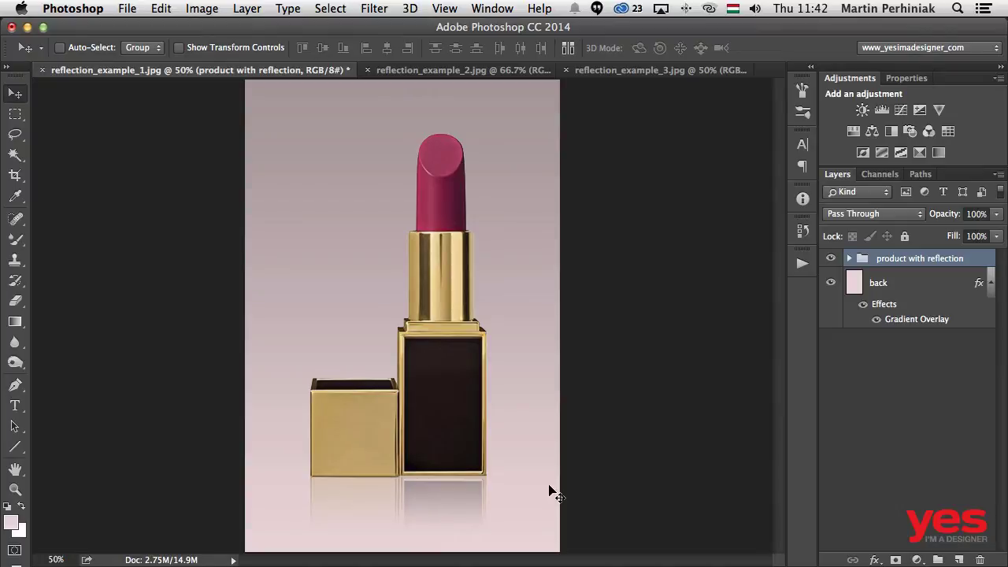
Expand the product with reflection group and its nested reflection group to reveal the reflection layer.
click(849, 259)
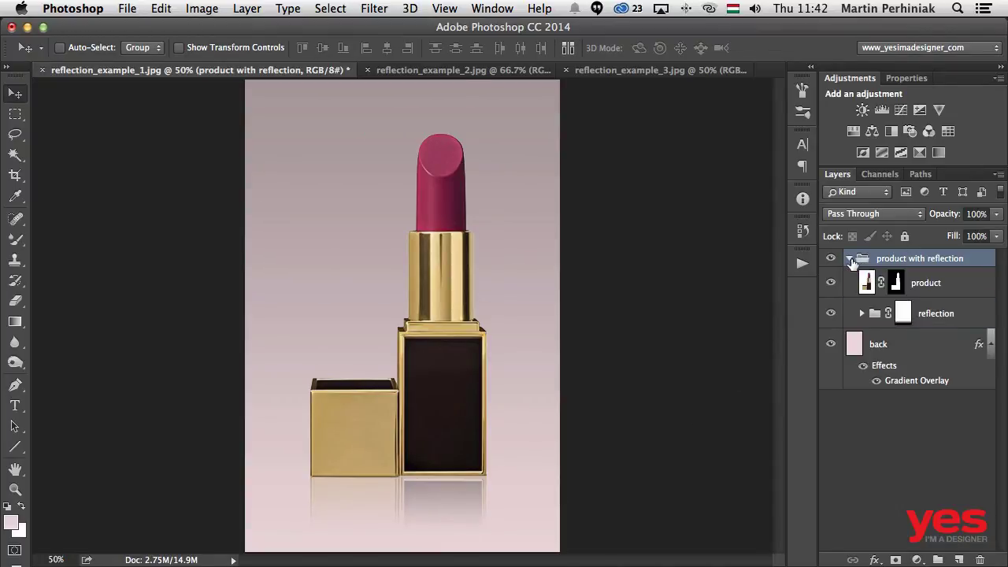
click(862, 318)
click(861, 314)
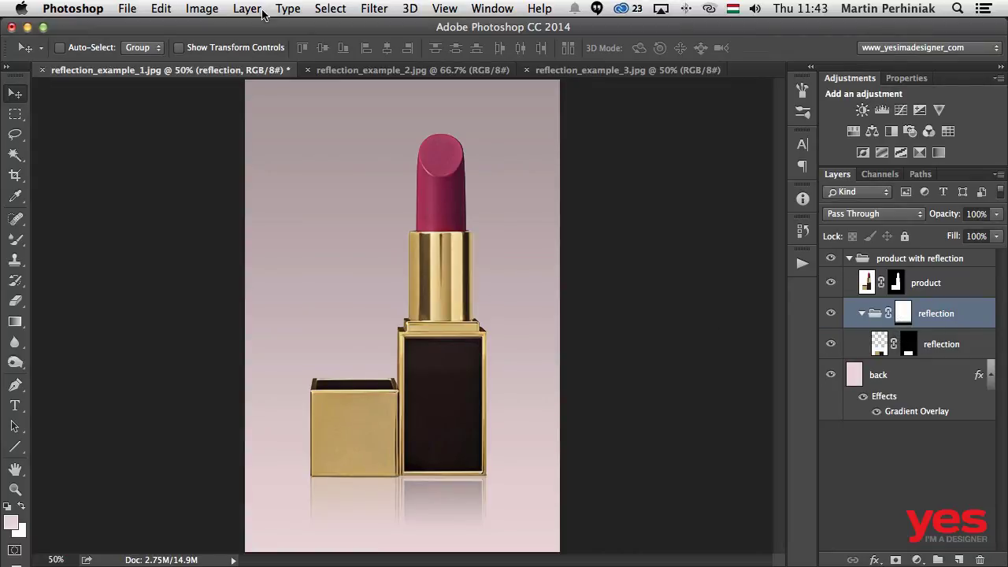
In reflection_example_2.jpg, select the white background with the Magic Wand at Tolerance 12.
click(332, 72)
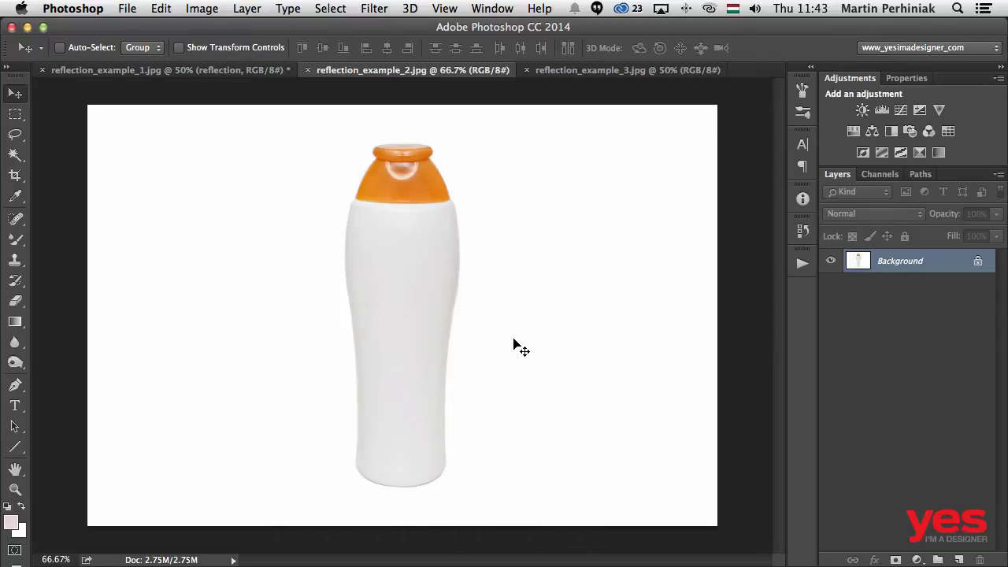
key(w)
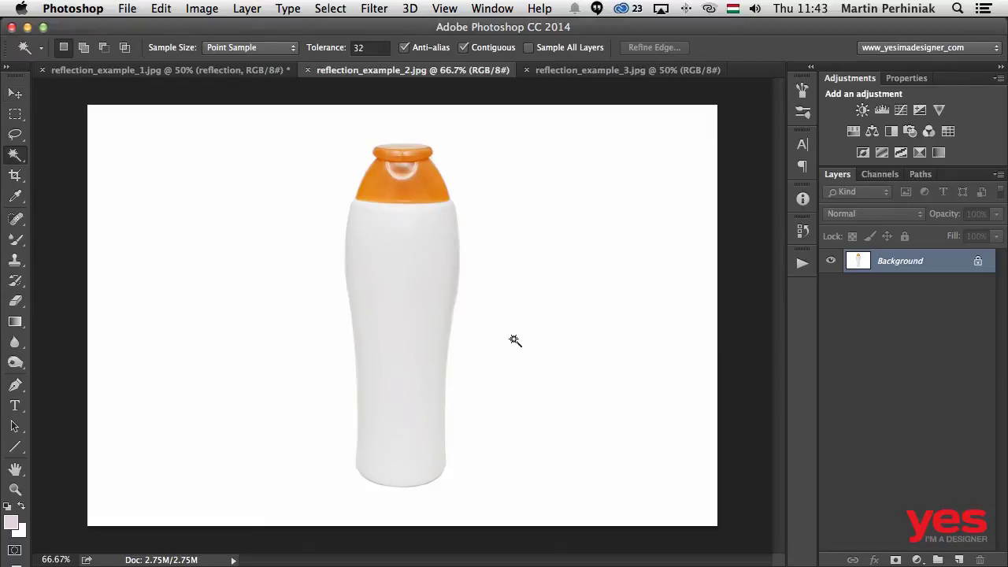
click(312, 185)
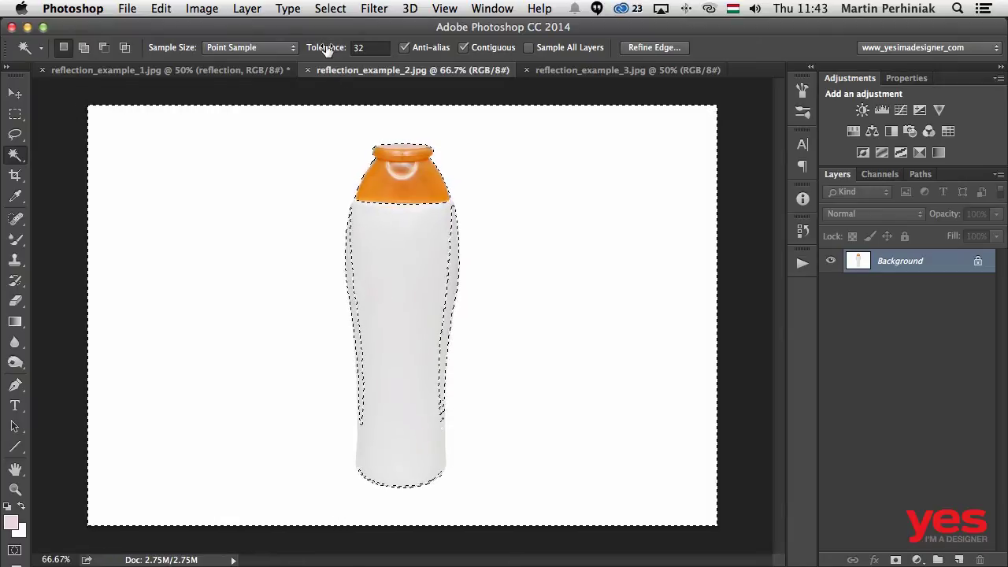
drag(333, 51, 313, 52)
key(Return)
Reselect the white background and turn it into an inverted layer mask so only the bottle shows.
key(super+d)
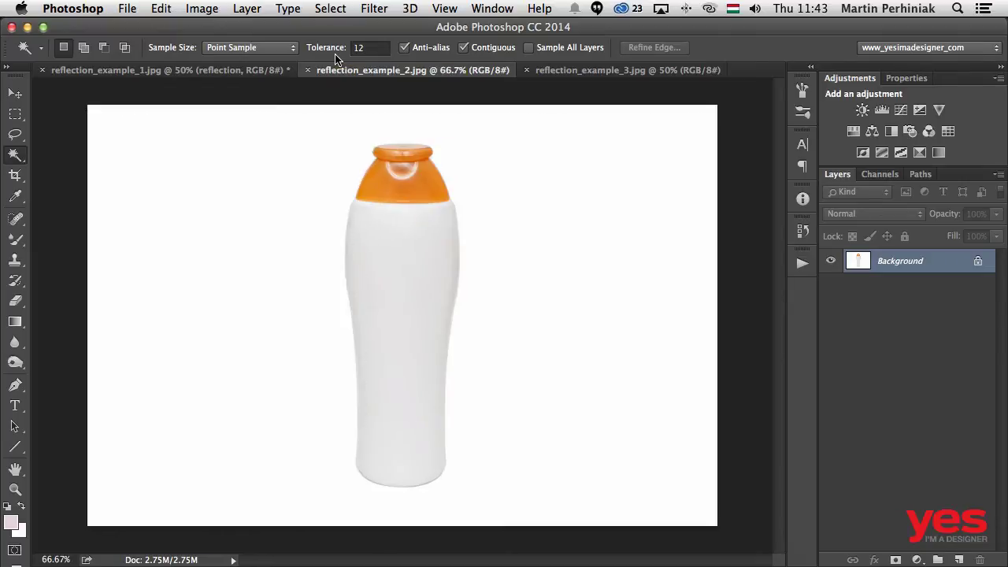
click(304, 169)
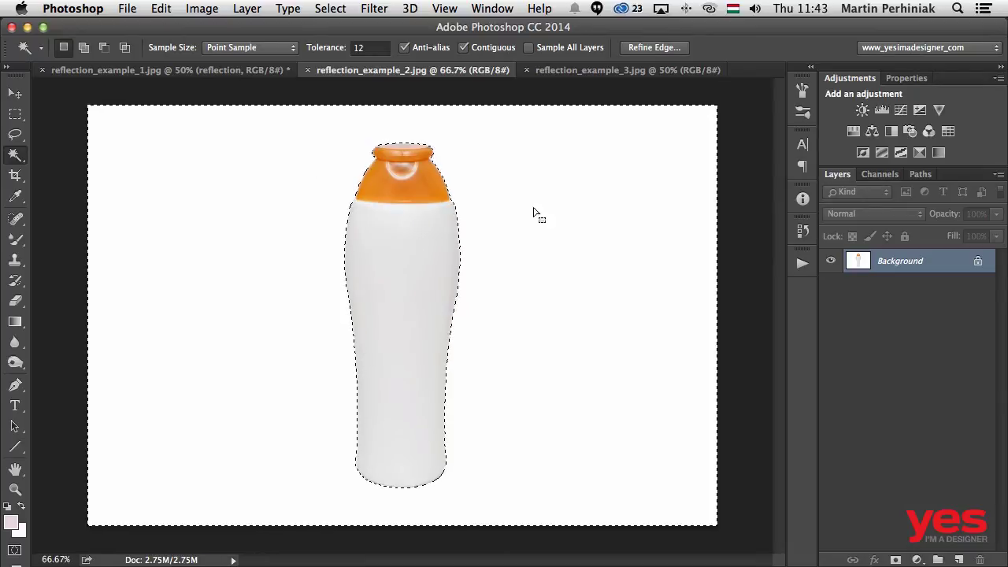
click(895, 559)
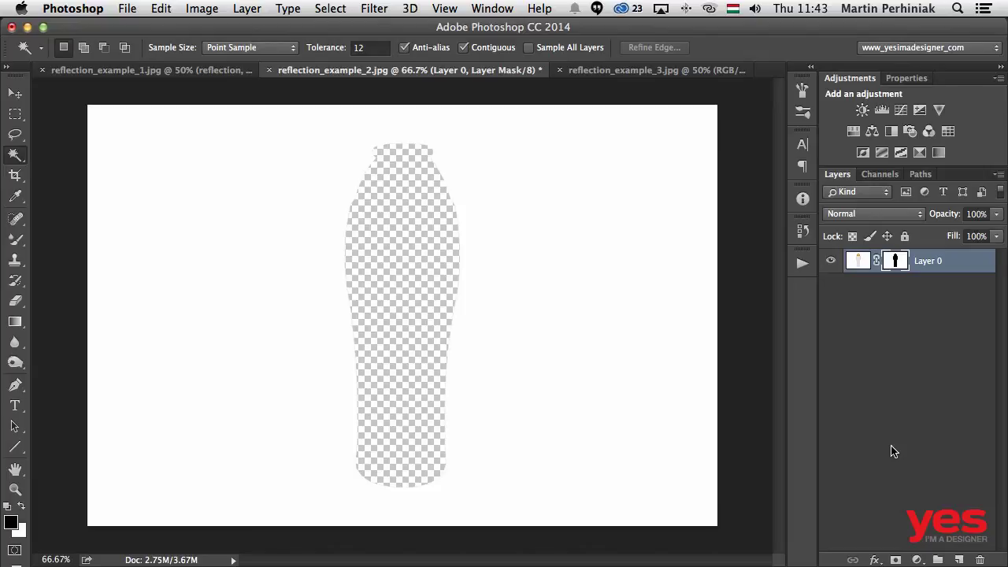
key(super+i)
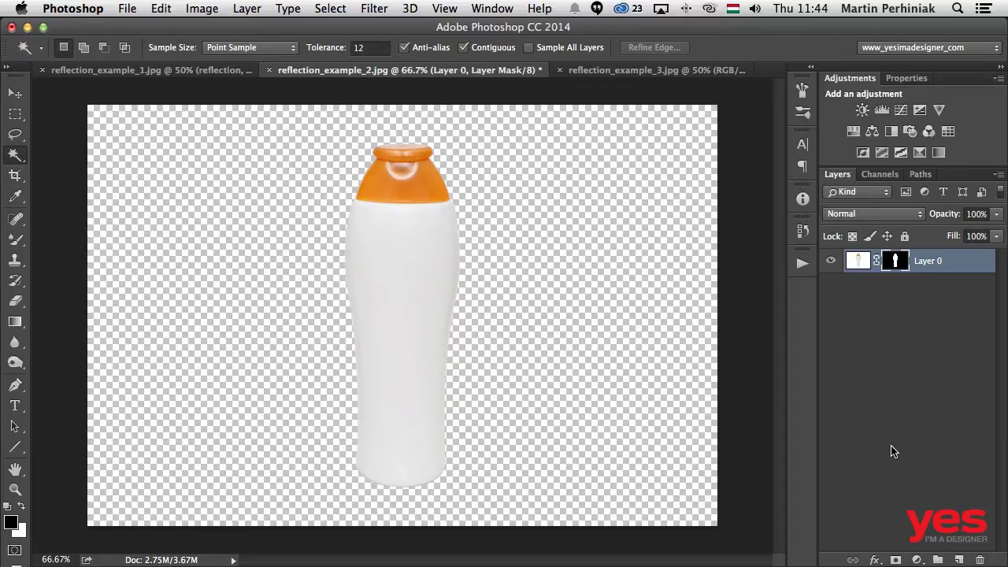
Extend the canvas downward with the Crop tool to add empty space below the bottle.
key(super+minus)
key(super+minus)
key(c)
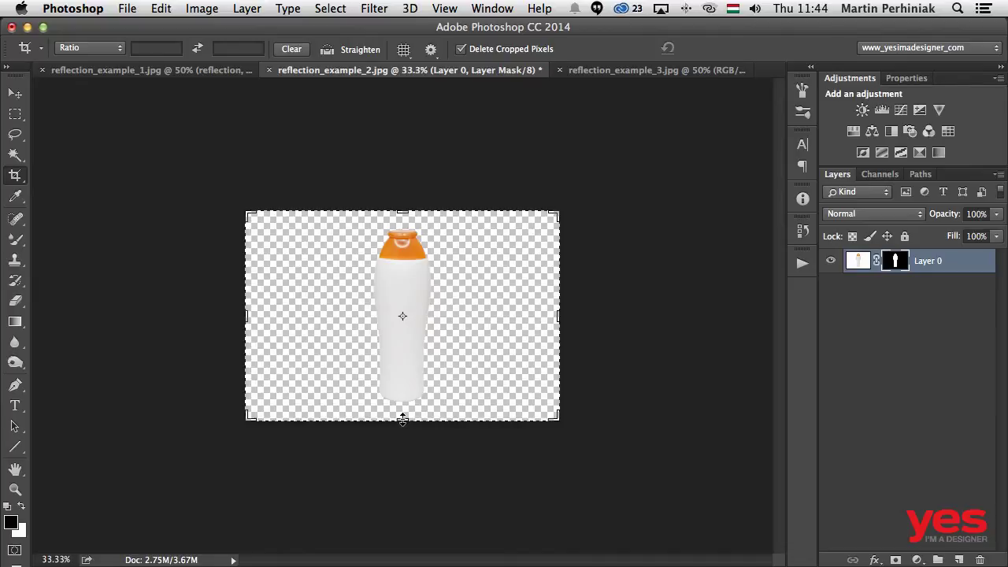
drag(402, 418, 406, 489)
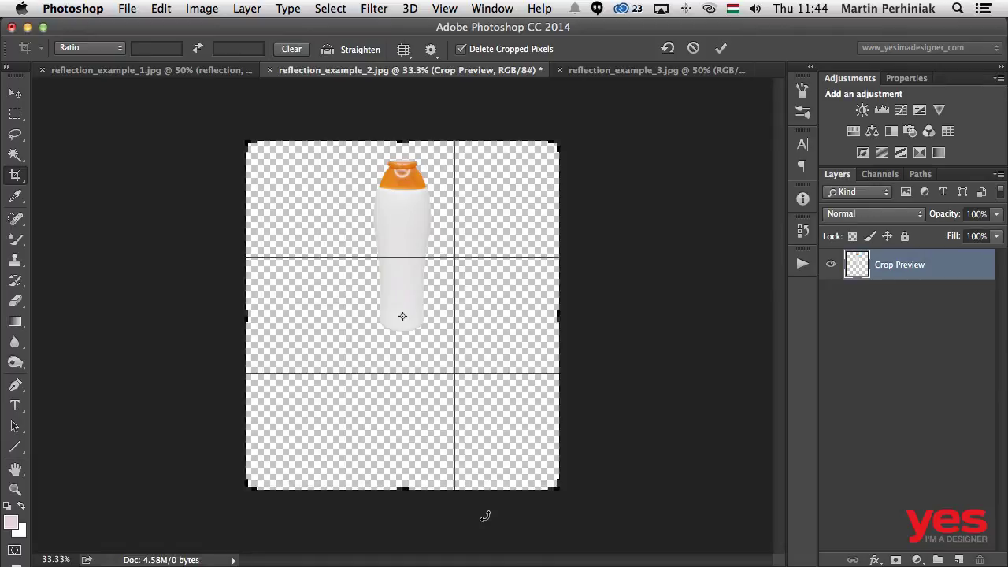
key(Return)
Nudge the bottle layer slightly upward on the enlarged canvas.
key(super+plus)
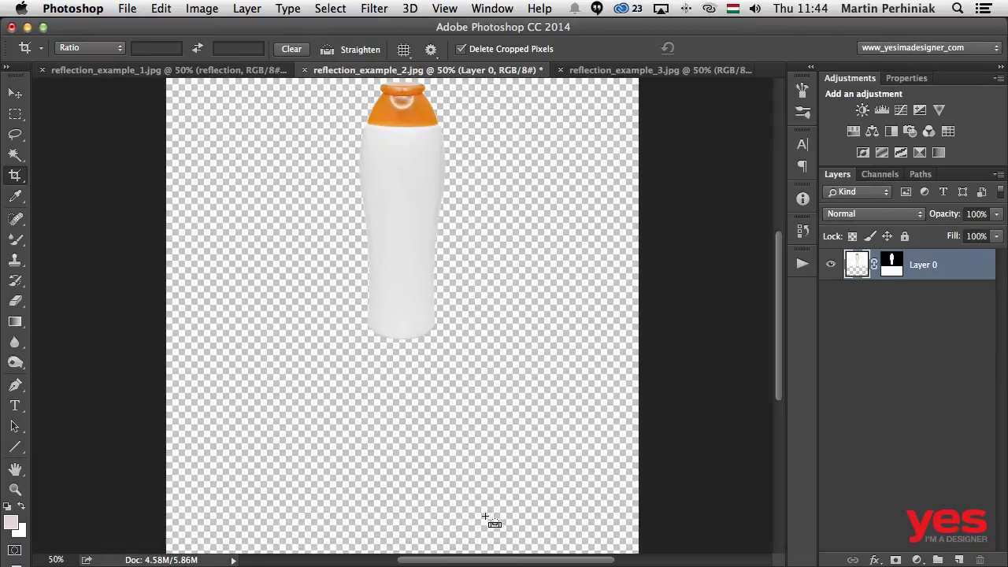
key(v)
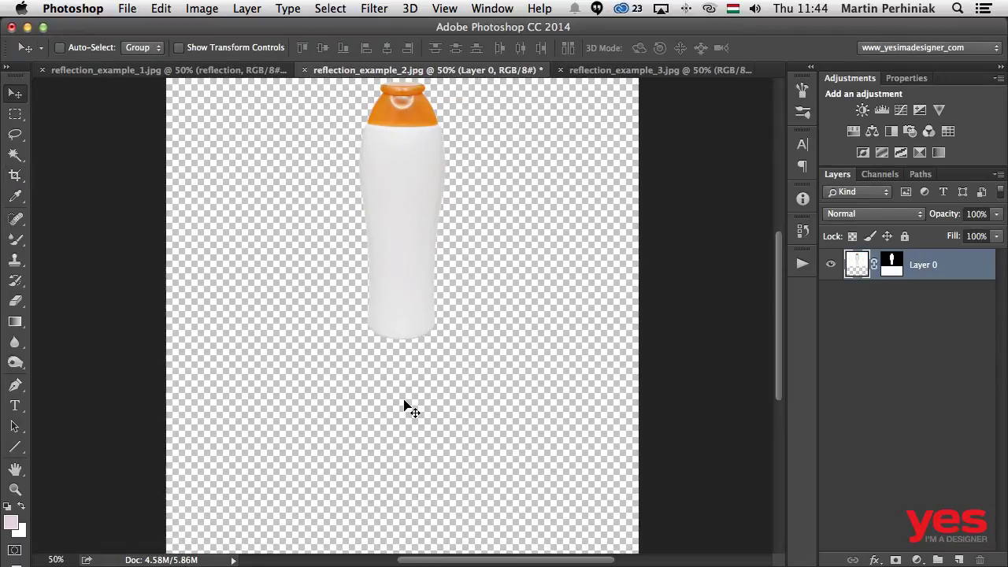
key(super+minus)
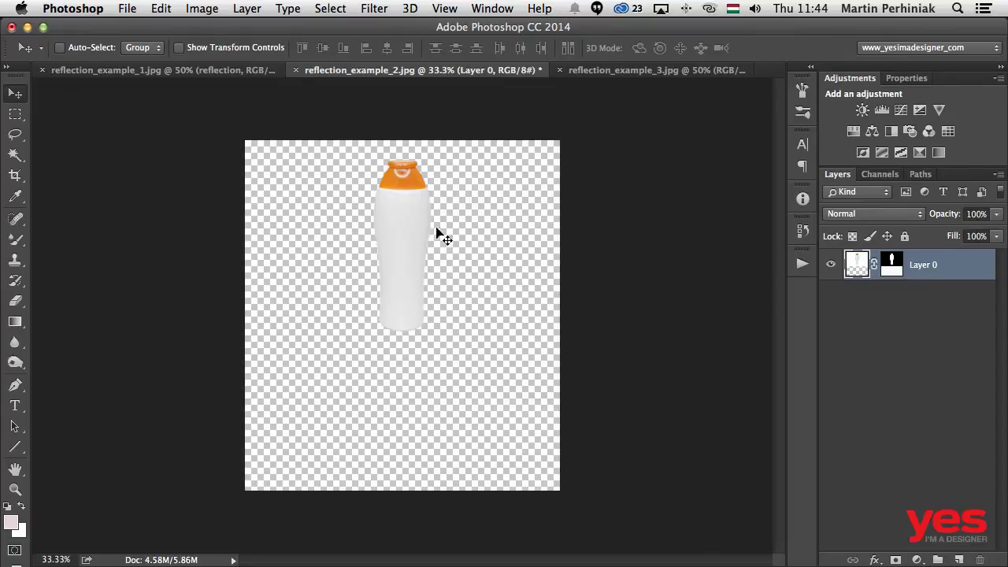
drag(410, 234, 410, 230)
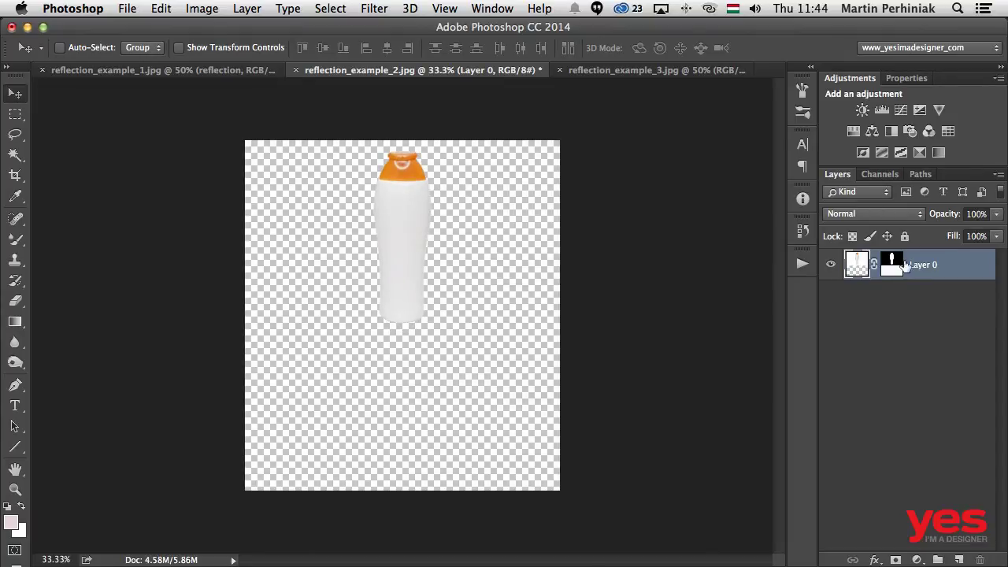
Rename the bottle layer to 'product'.
double_click(915, 265)
text(product)
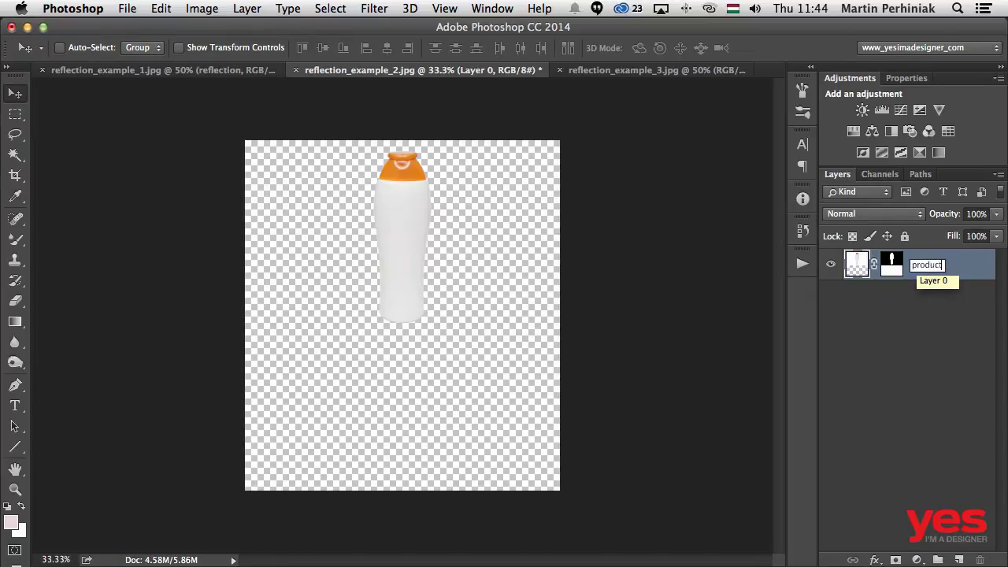
key(Return)
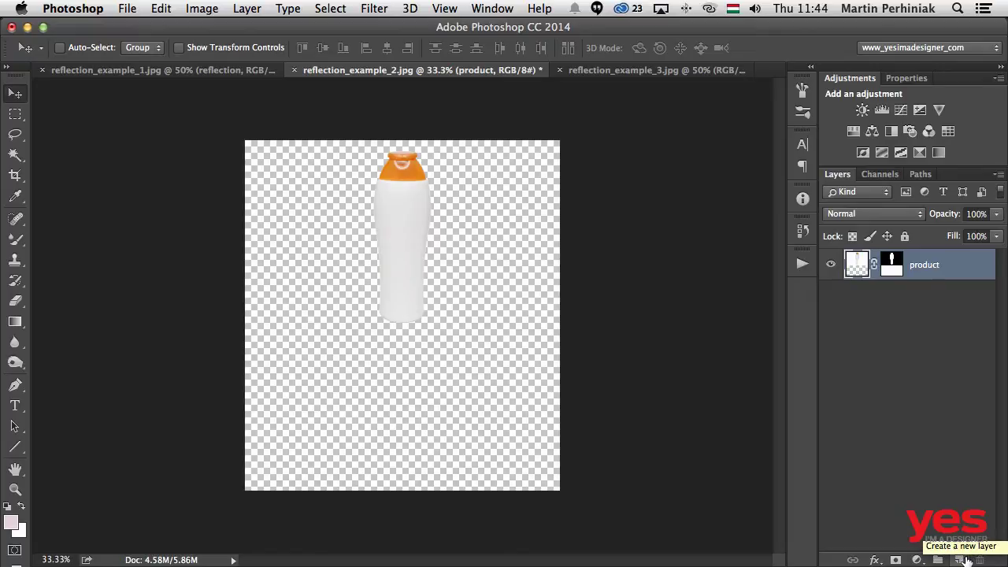
Add a new empty layer below product and name it 'back'.
super+click(964, 561)
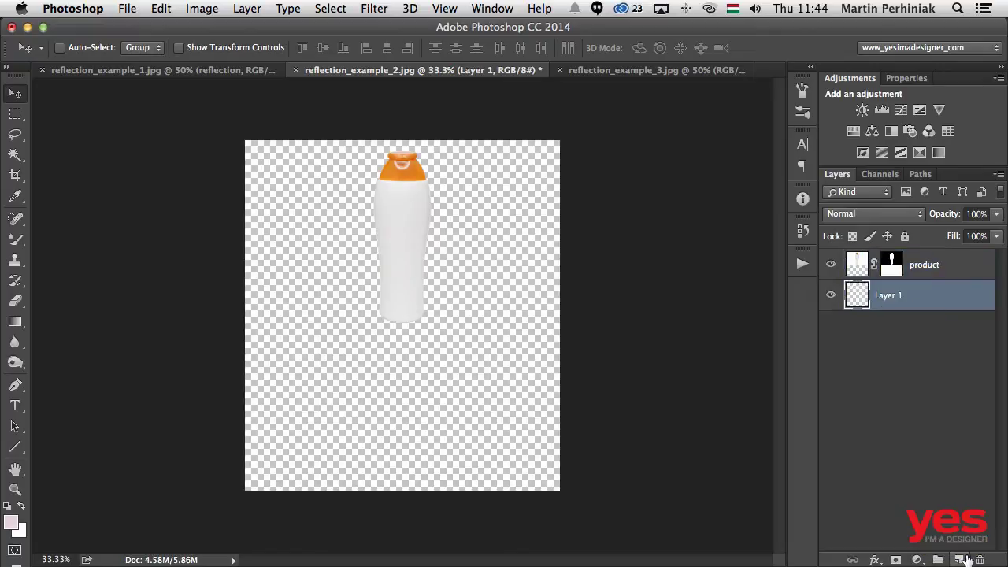
double_click(888, 296)
text(back)
key(Return)
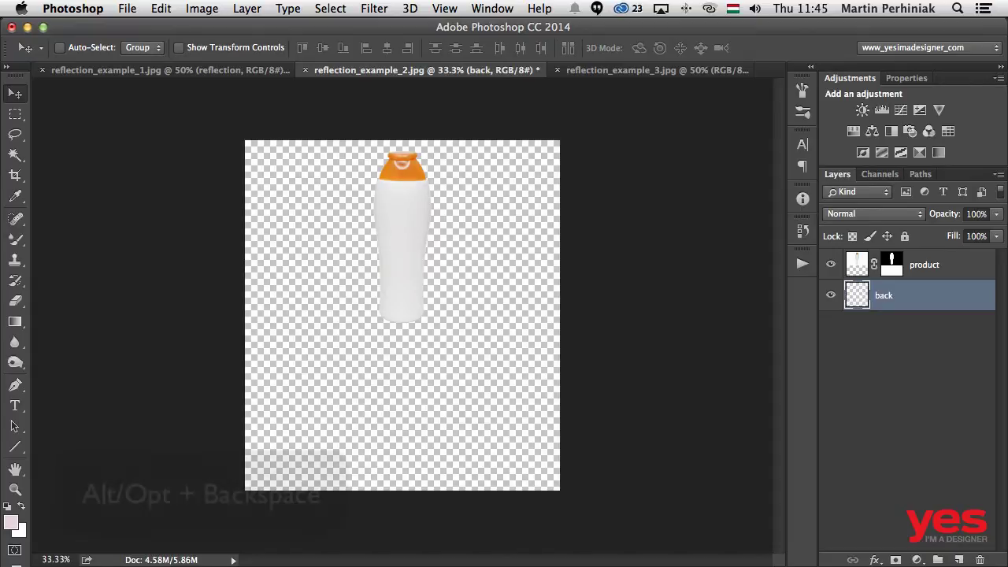
Set the foreground colour to teal and fill the back layer with it.
key(alt+BackSpace)
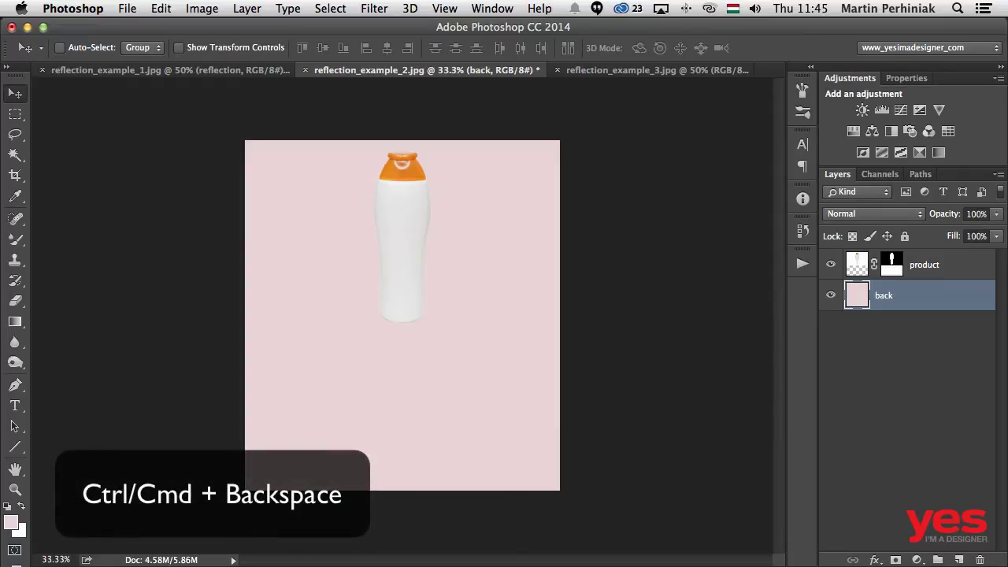
key(ctrl+BackSpace)
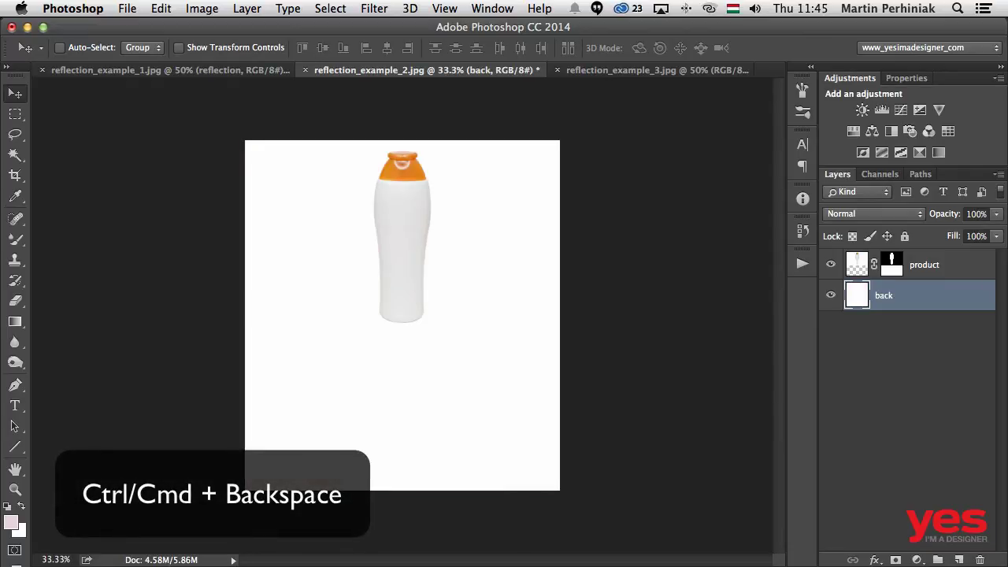
key(alt+BackSpace)
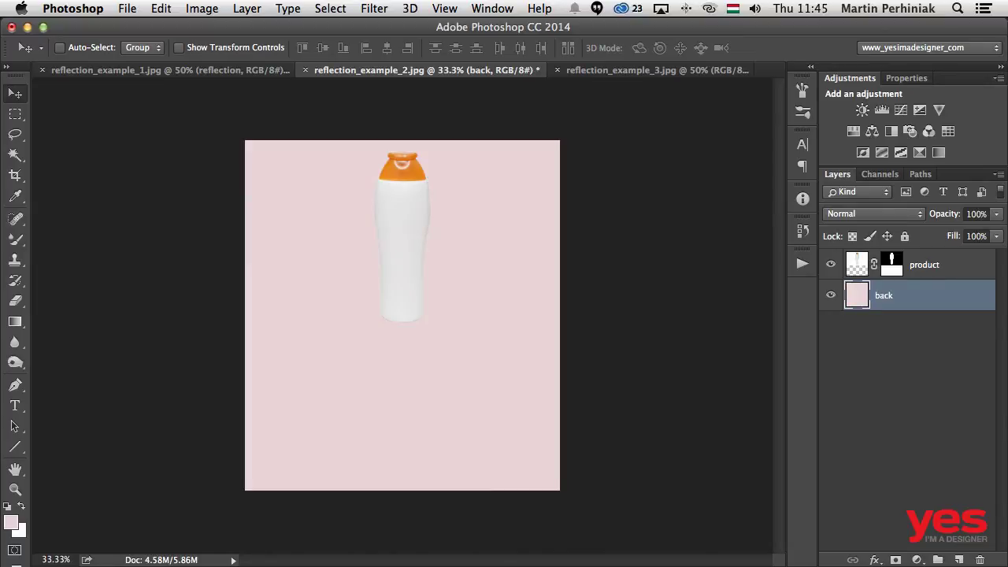
click(11, 522)
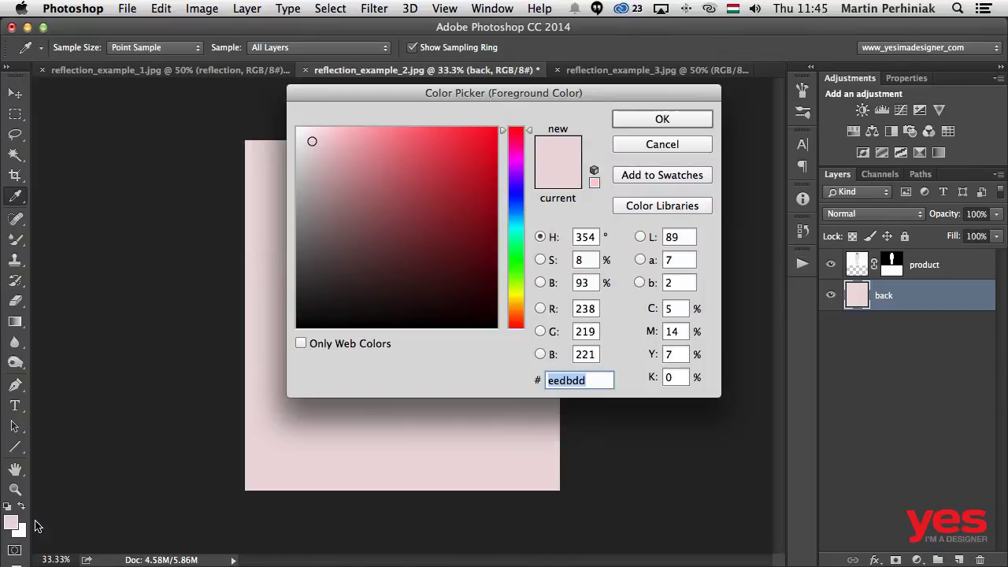
click(515, 224)
drag(457, 189, 389, 162)
click(698, 121)
key(v)
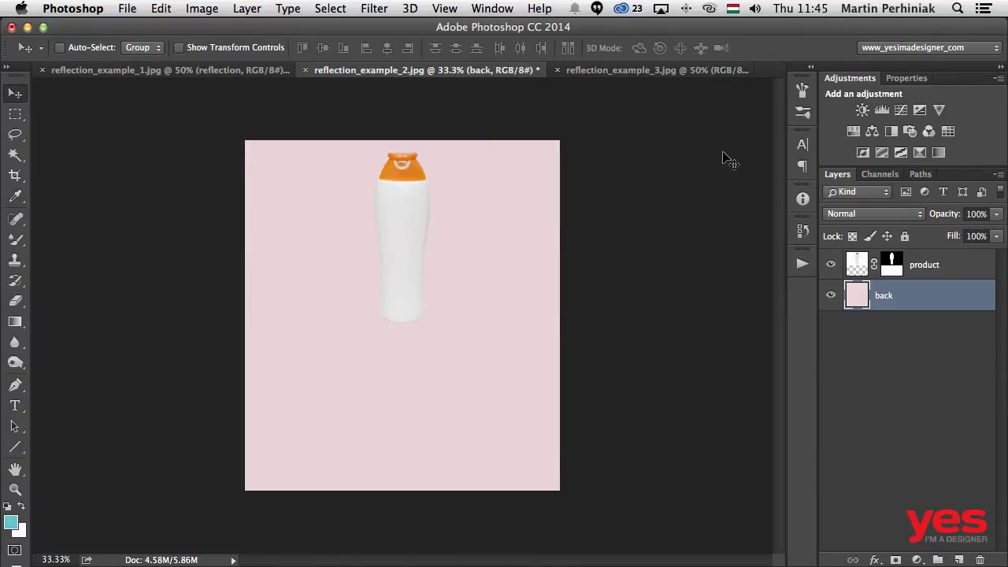
key(alt+BackSpace)
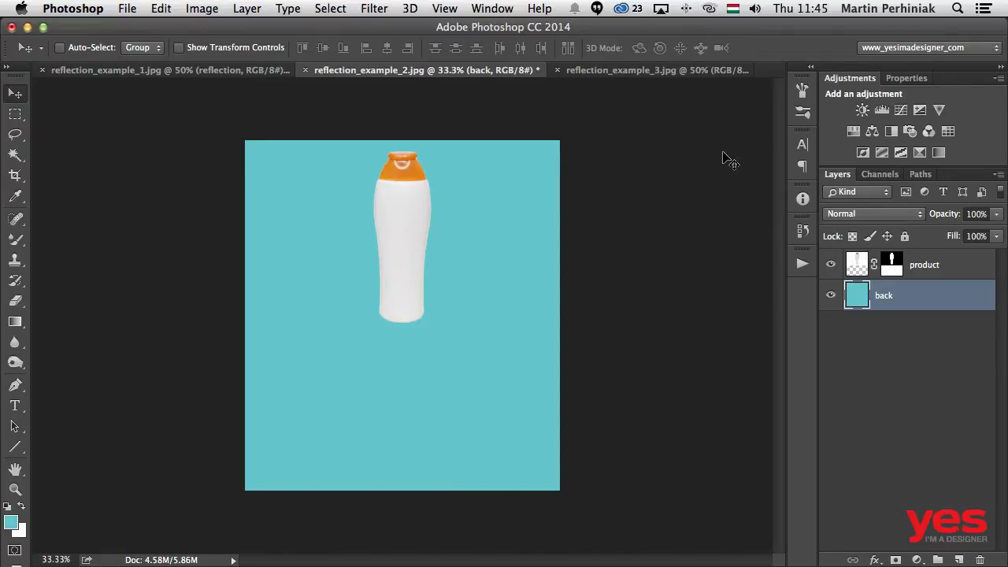
Duplicate the product layer with Cmd+J and begin renaming the copy.
click(940, 274)
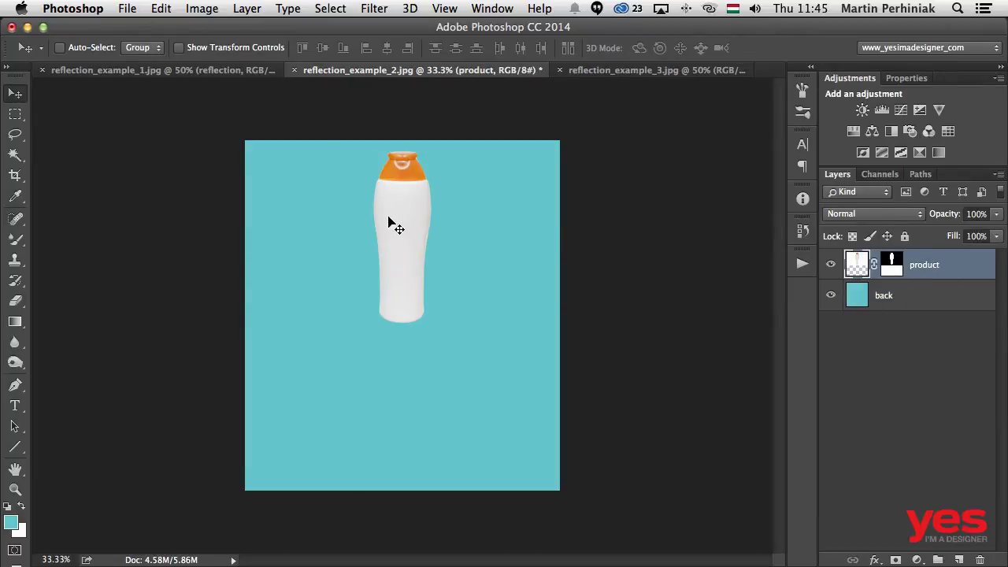
key(super+j)
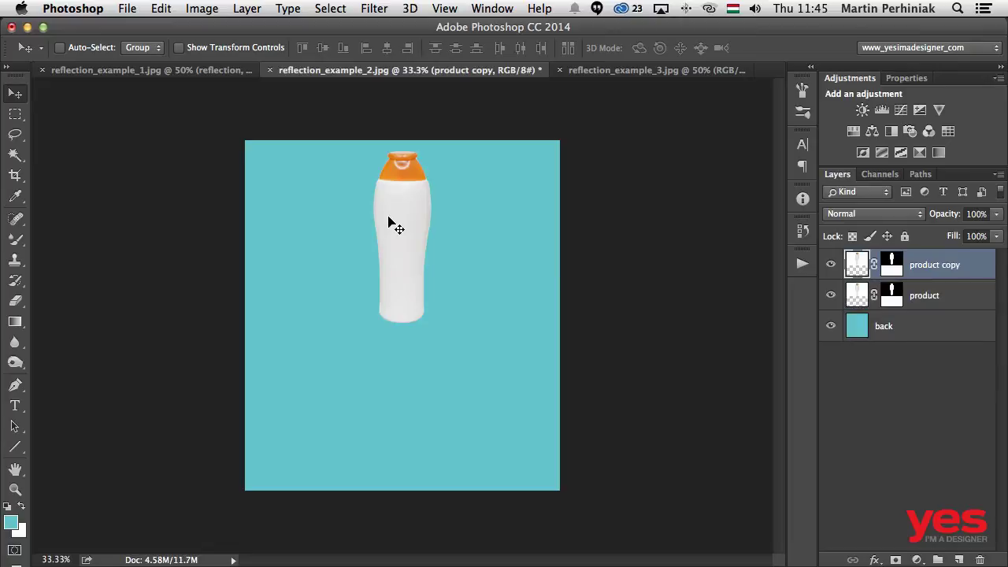
double_click(921, 264)
Name the copy 'reflection', place it below product, and flip it vertically.
text(reflection)
key(Return)
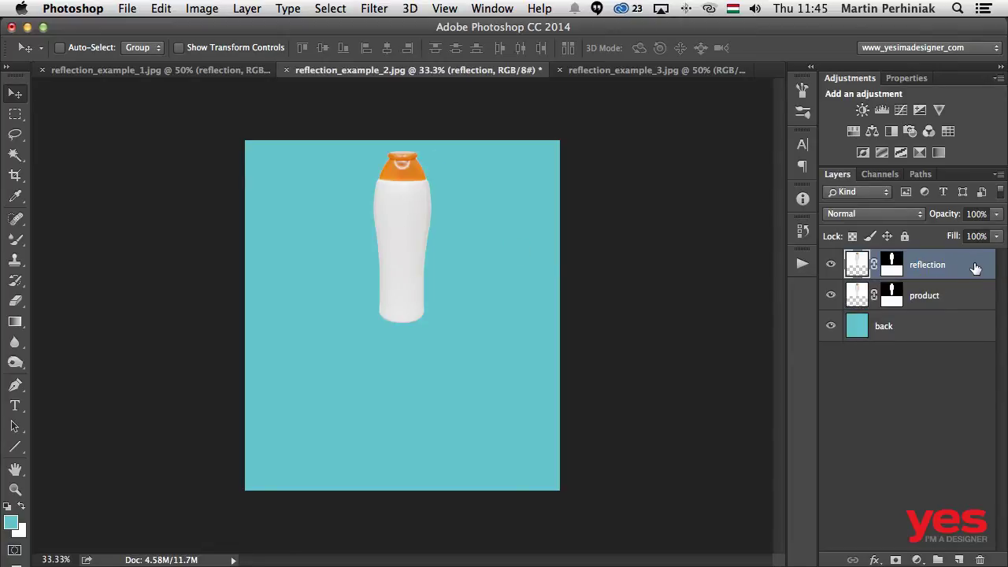
drag(970, 266, 966, 310)
click(160, 8)
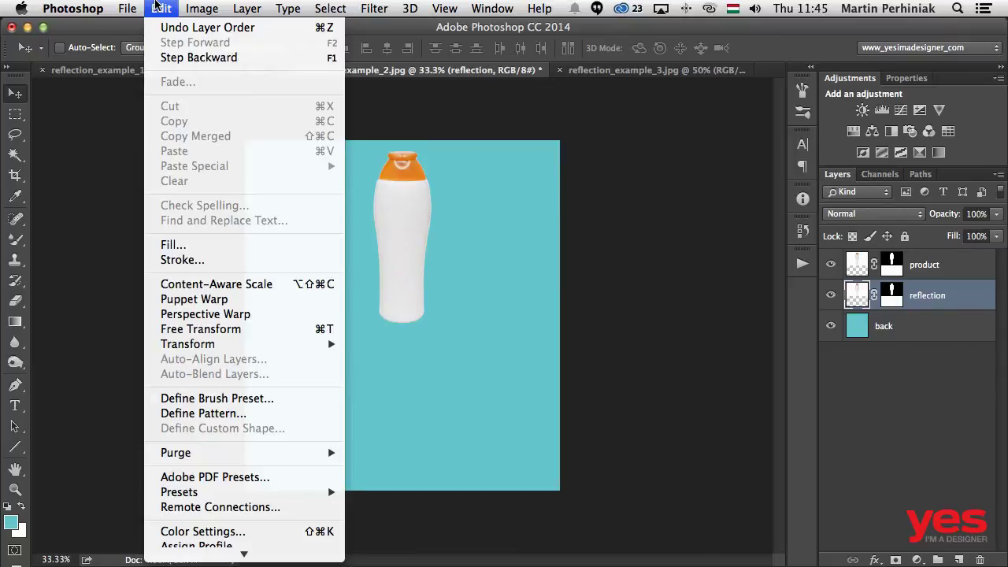
mouse_move(240, 344)
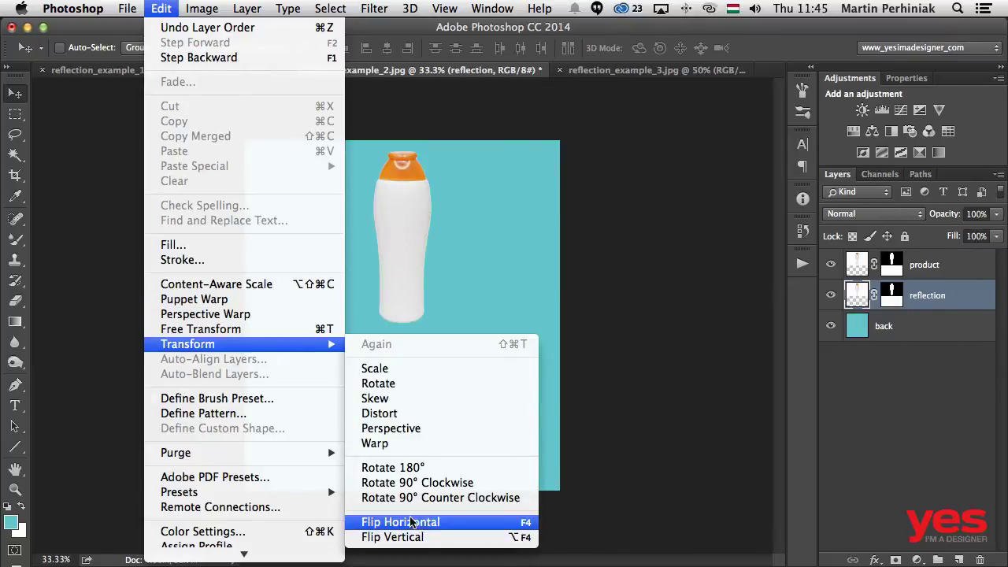
click(419, 536)
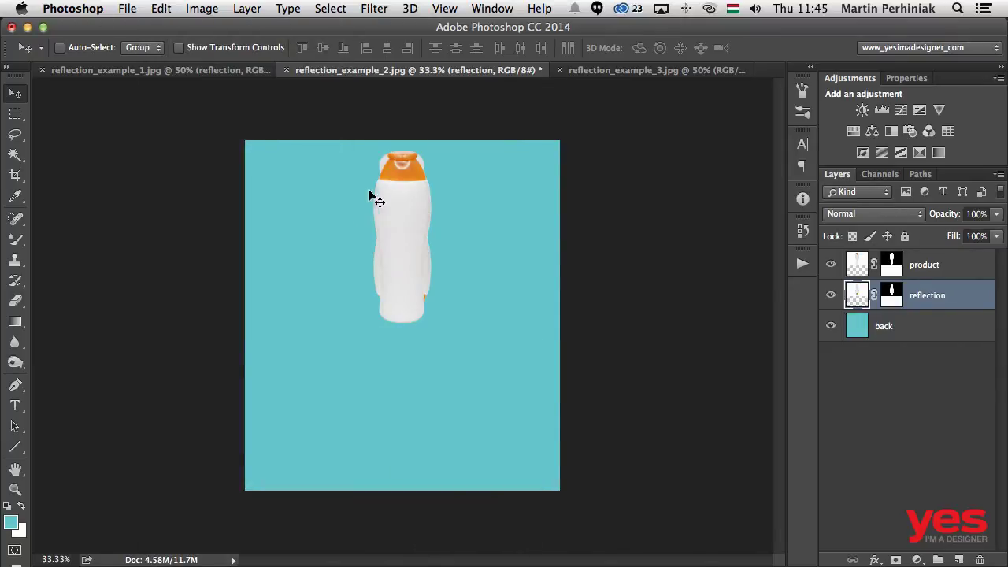
Move the flipped reflection down beneath the bottle, nudging it to close the gap.
drag(373, 196, 406, 336)
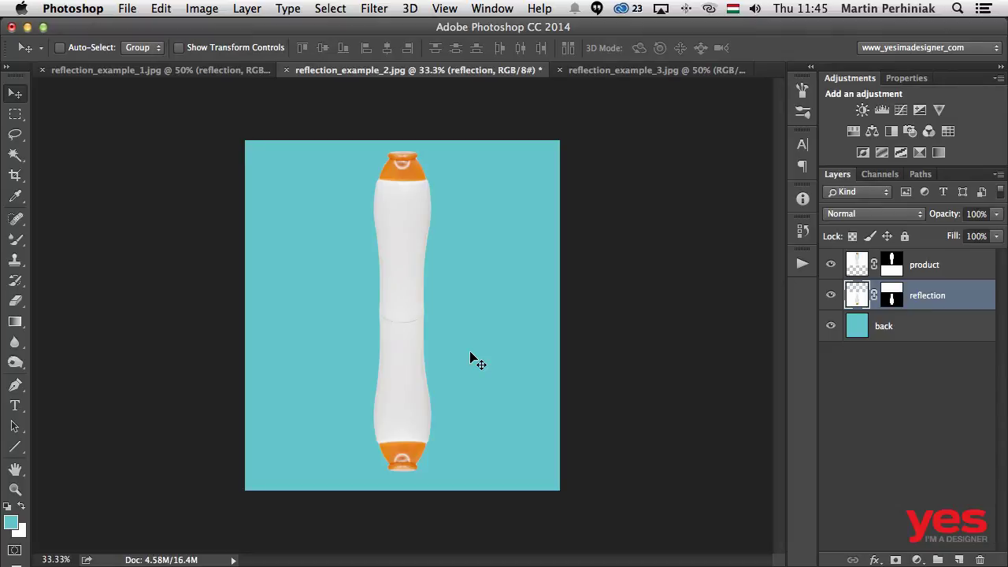
key(super+plus)
key(super+plus)
key(super+minus)
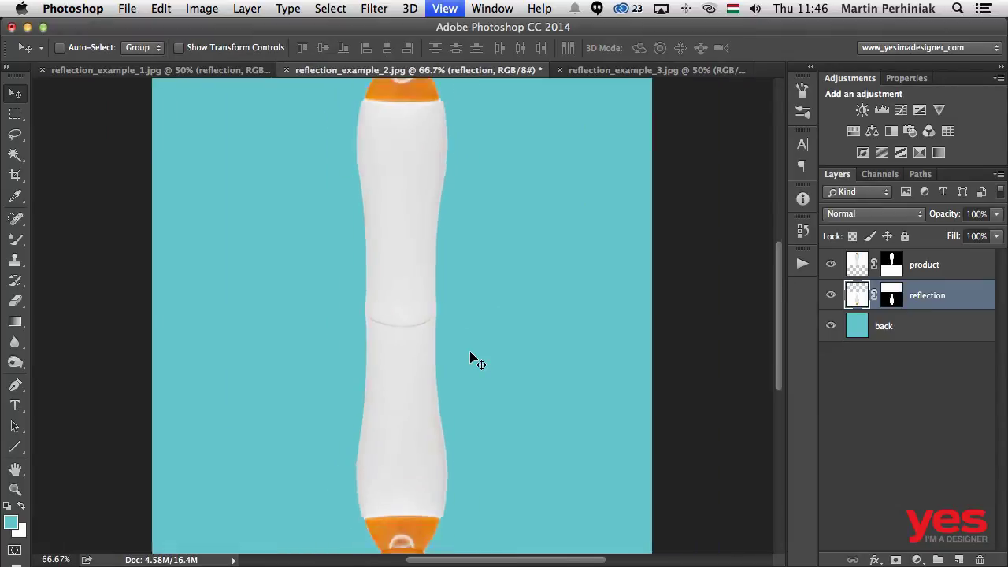
key(super+minus)
key(super+plus)
key(super+plus)
key(shift+Down)
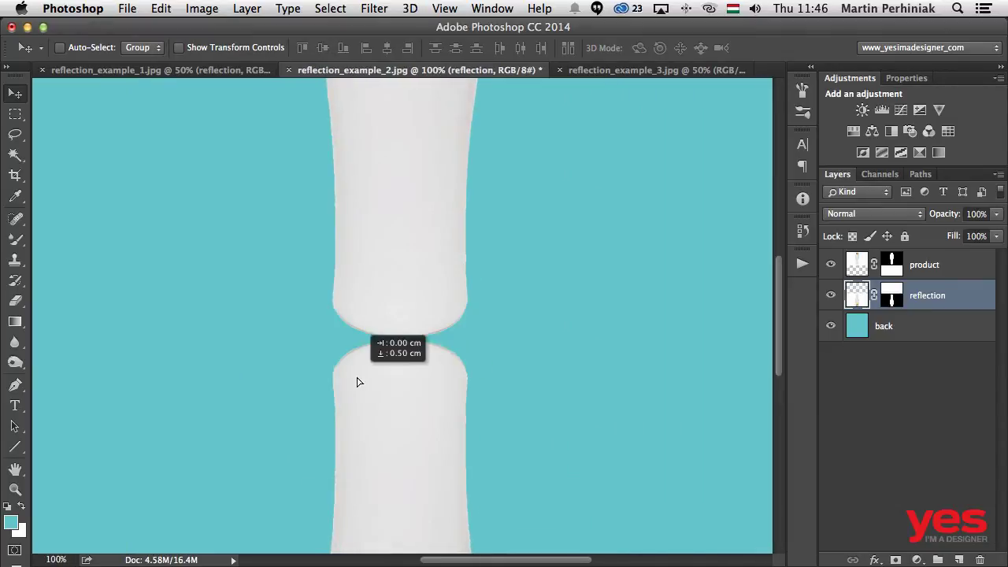
key(super+minus)
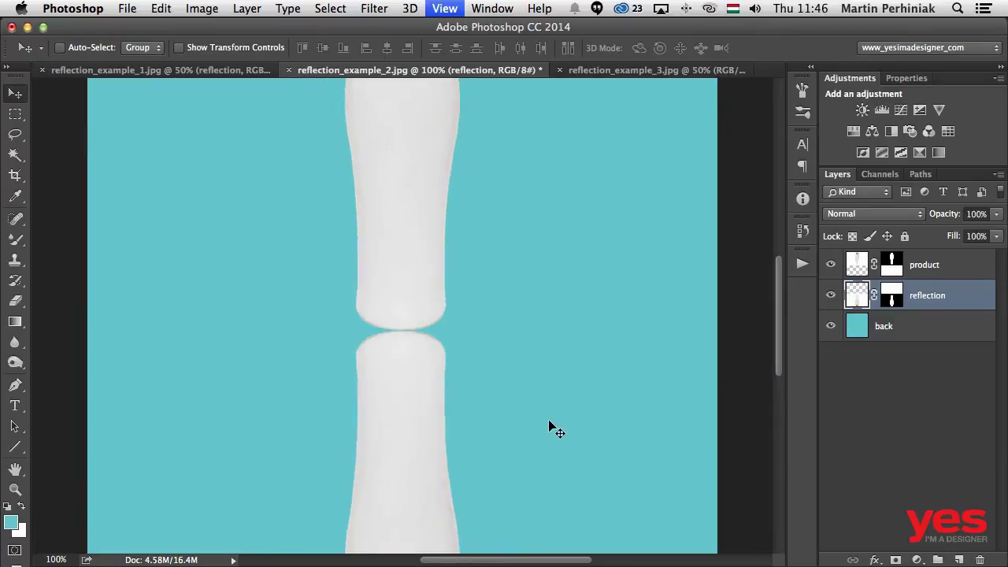
key(super+minus)
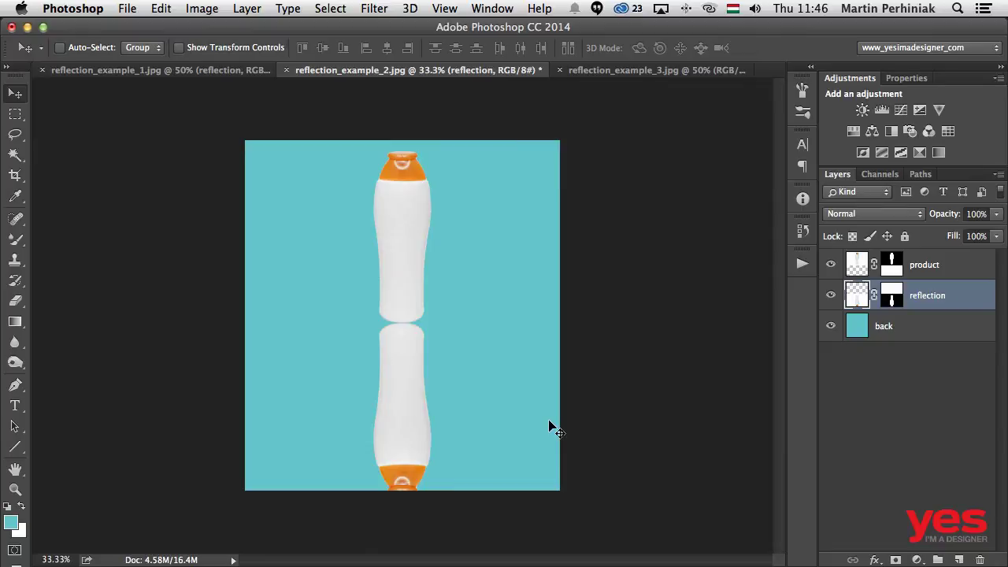
drag(405, 355, 403, 337)
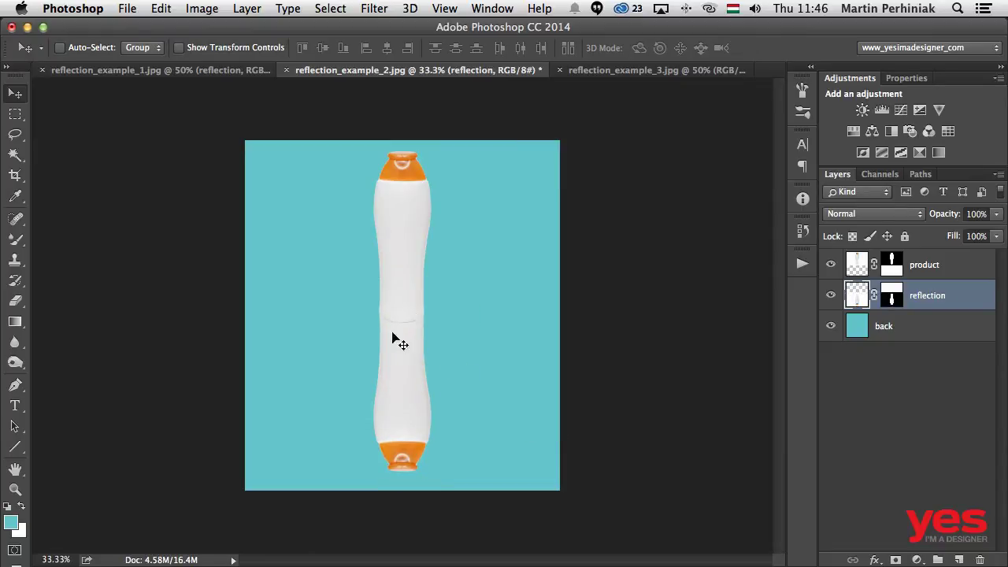
Fine-tune the reflection at the seam, leaving a small gap below the bottle.
key(super+plus)
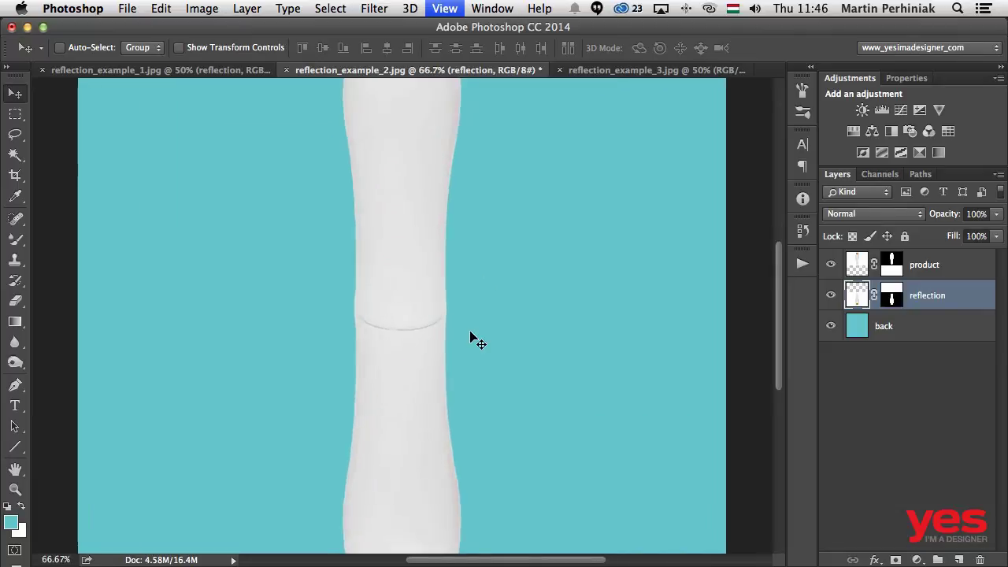
key(super+plus)
key(super+plus)
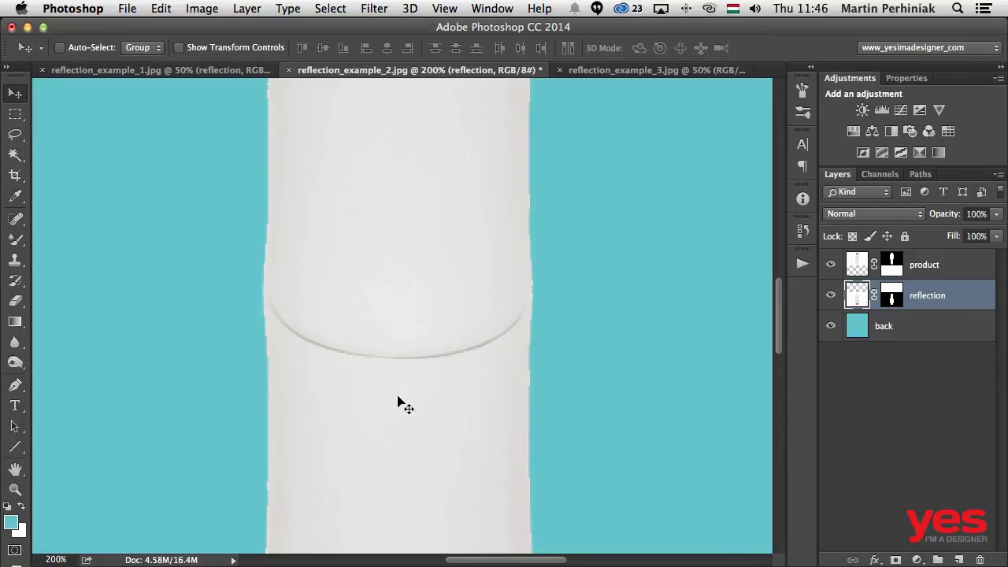
mouse_move(399, 402)
mouse_down()
mouse_move(396, 411)
mouse_move(396, 394)
mouse_move(400, 443)
mouse_move(400, 404)
mouse_up()
key(super+minus)
key(super+minus)
key(super+minus)
key(super+minus)
key(super+minus)
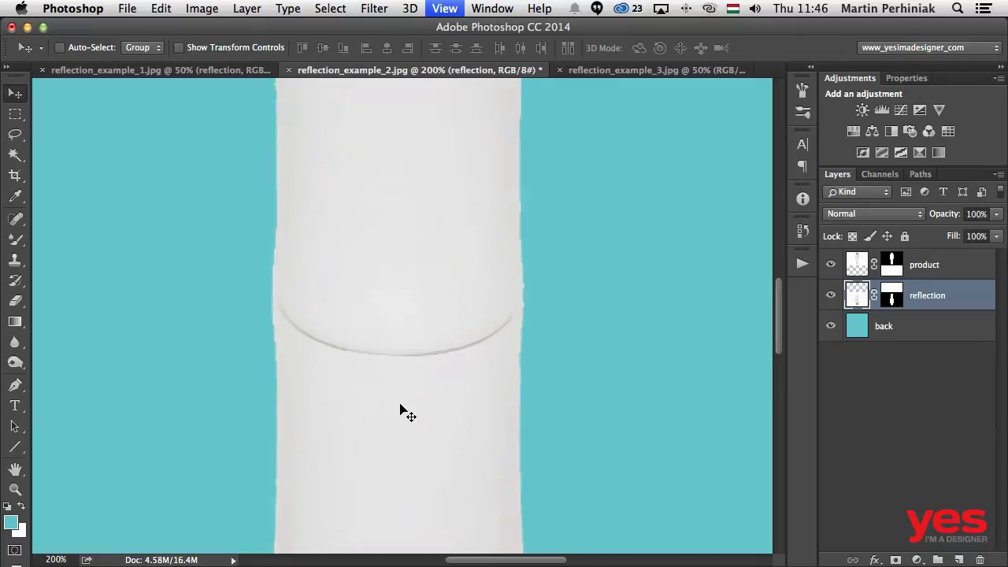
key(super+plus)
key(super+plus)
key(super+plus)
key(super+plus)
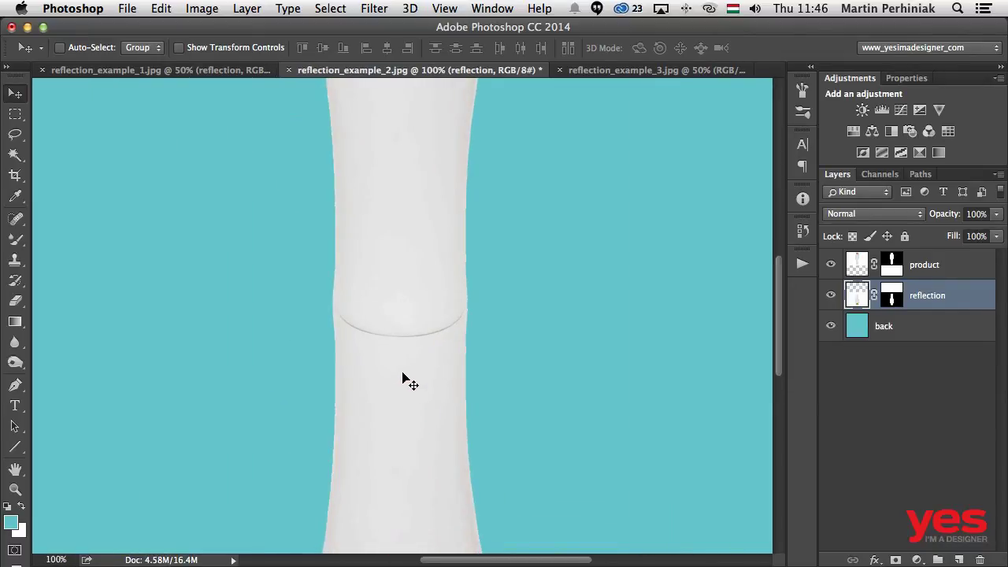
drag(403, 377, 399, 455)
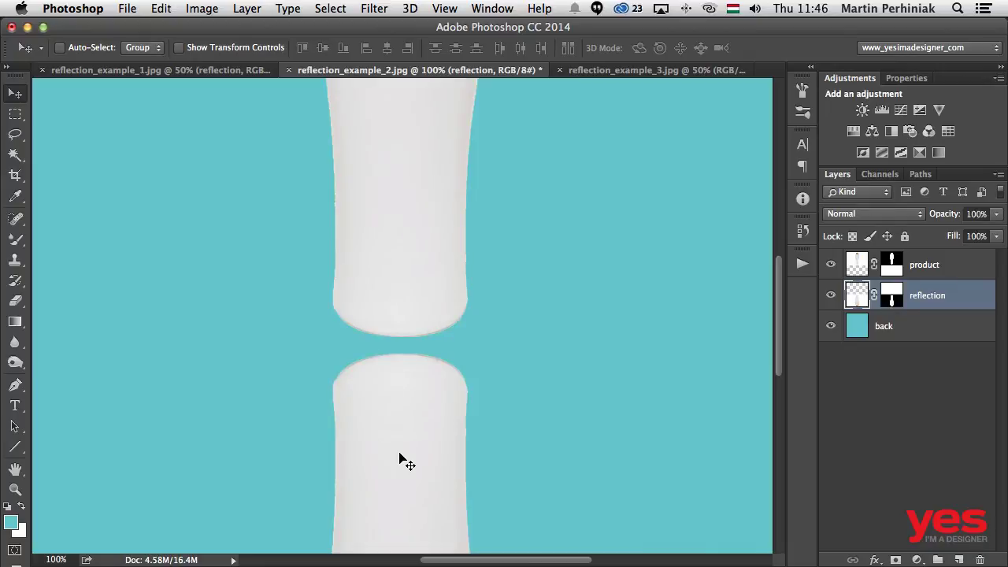
Warp the reflection's top edge to curve with the bottle's base.
key(super+t)
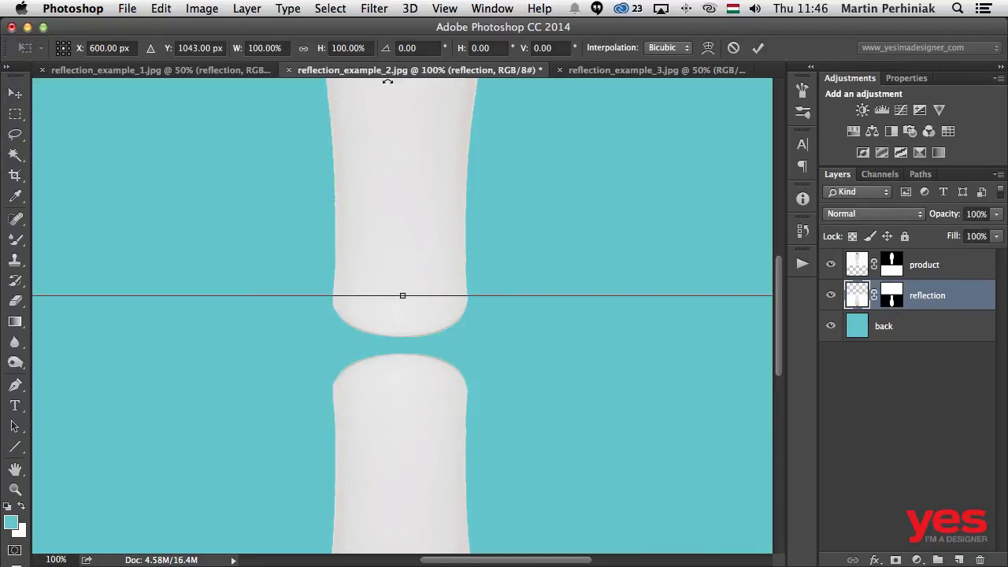
click(708, 47)
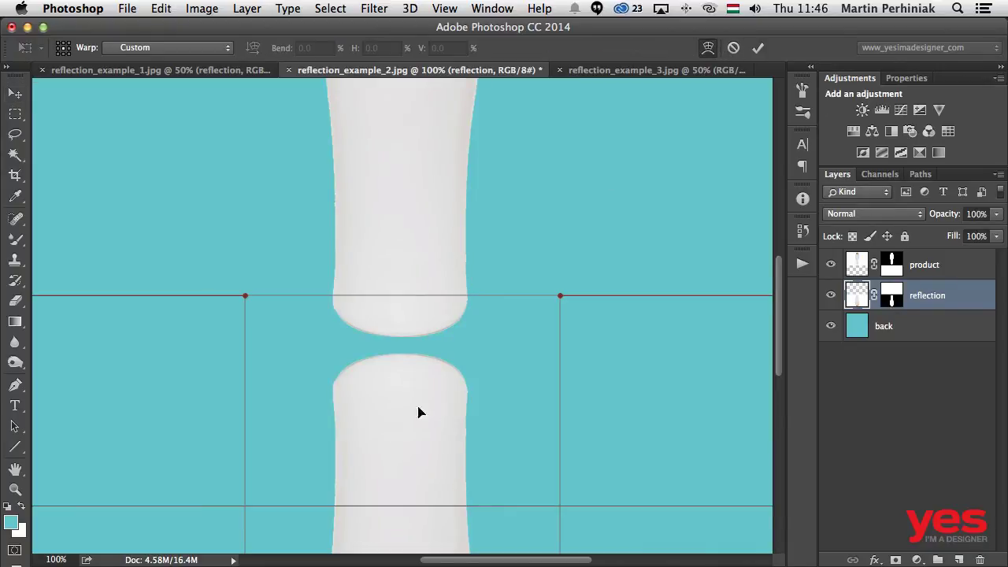
mouse_move(400, 317)
mouse_down()
mouse_move(394, 479)
mouse_move(396, 196)
mouse_move(391, 418)
mouse_move(405, 241)
mouse_move(401, 301)
mouse_up()
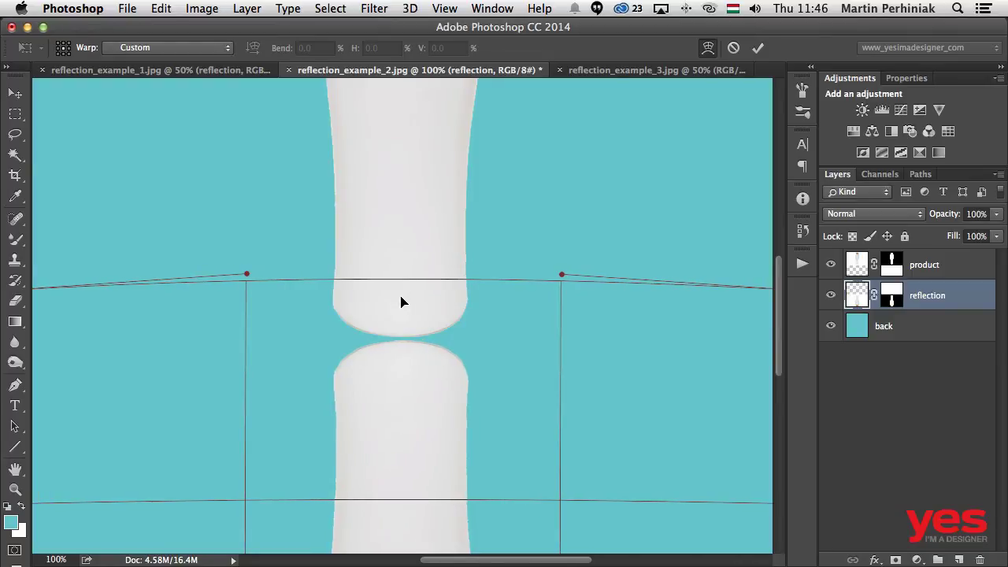
key(Return)
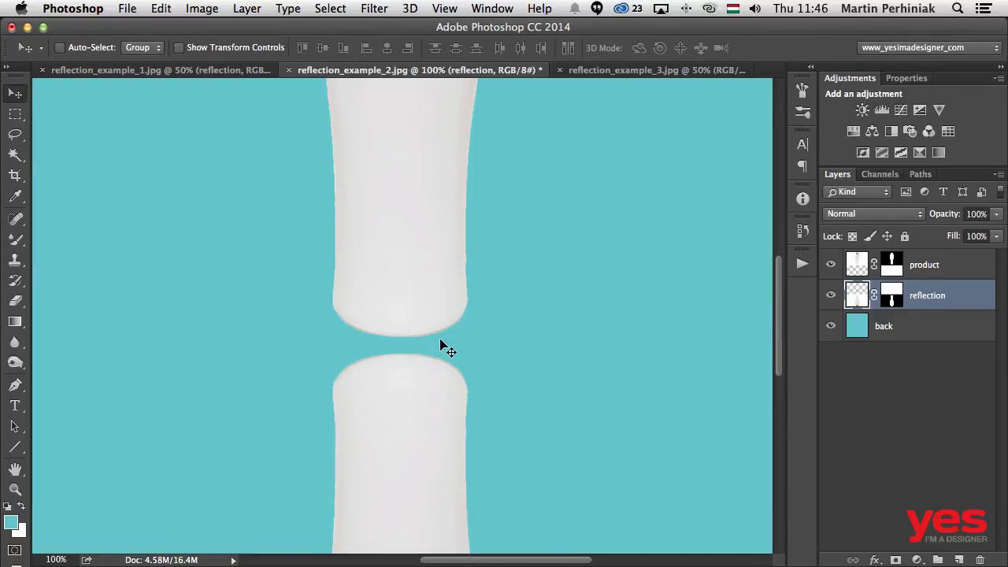
Move the reflection up to touch the bottle base and put it into a new Group 1.
drag(389, 437, 391, 368)
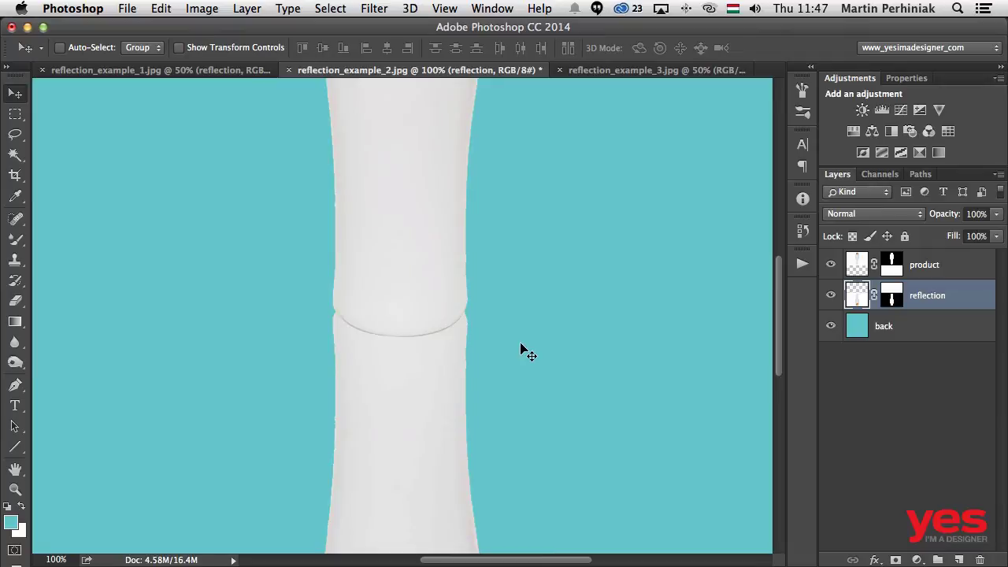
key(super+minus)
key(super+minus)
key(super+minus)
key(super+minus)
key(super+plus)
key(super+plus)
key(super+plus)
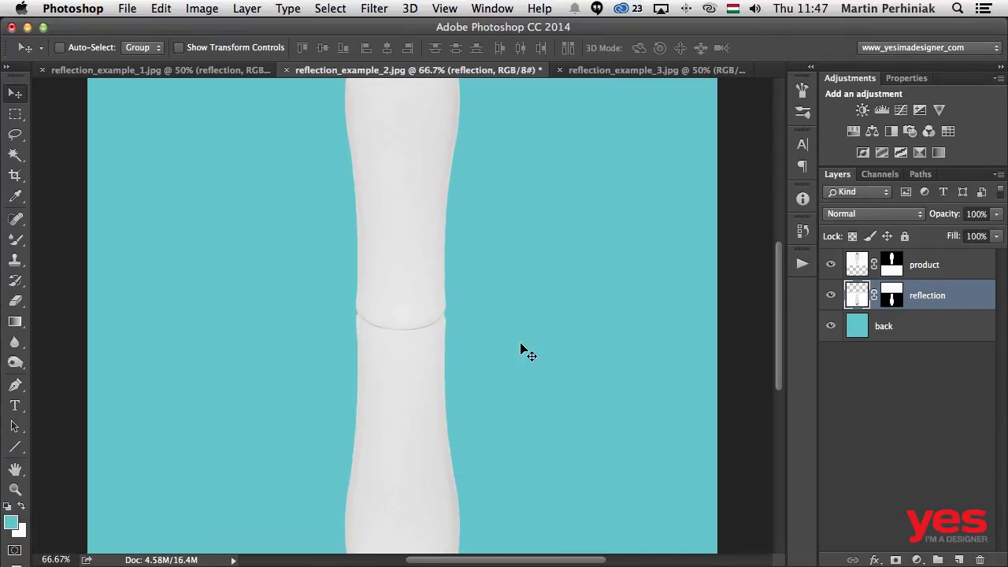
key(super+minus)
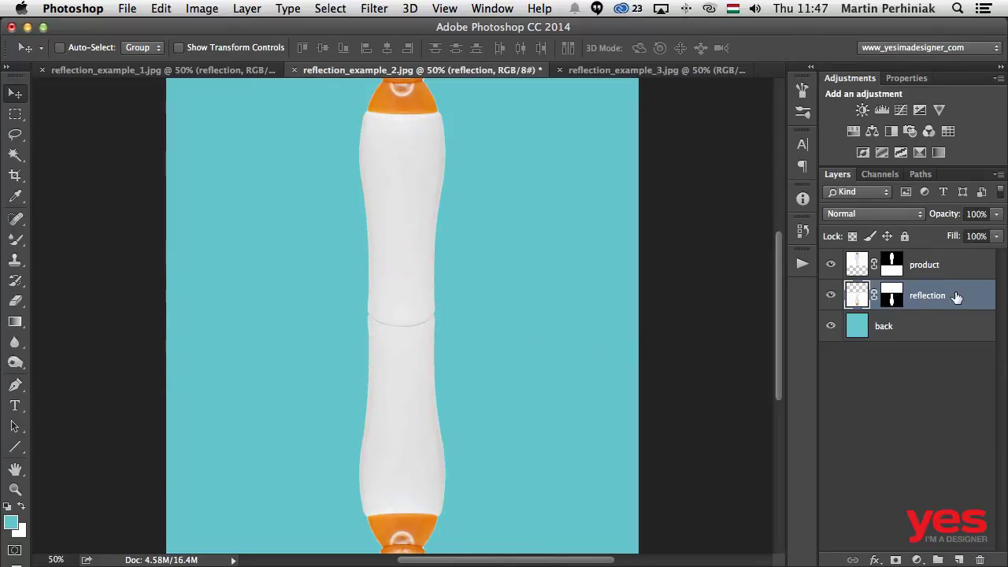
key(super+g)
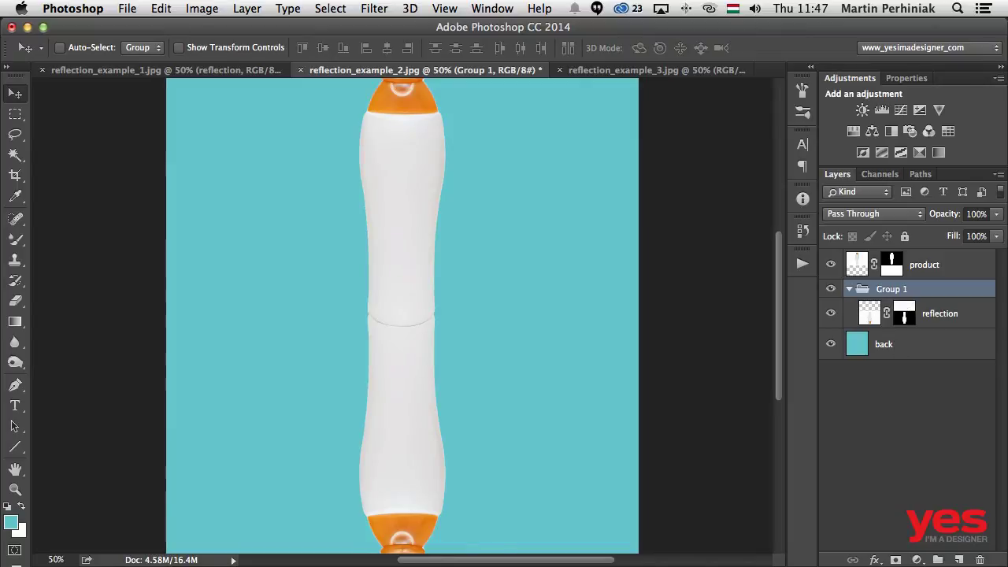
Give Group 1 a gradient layer mask fading downward and lower its opacity to 71%.
click(896, 559)
key(g)
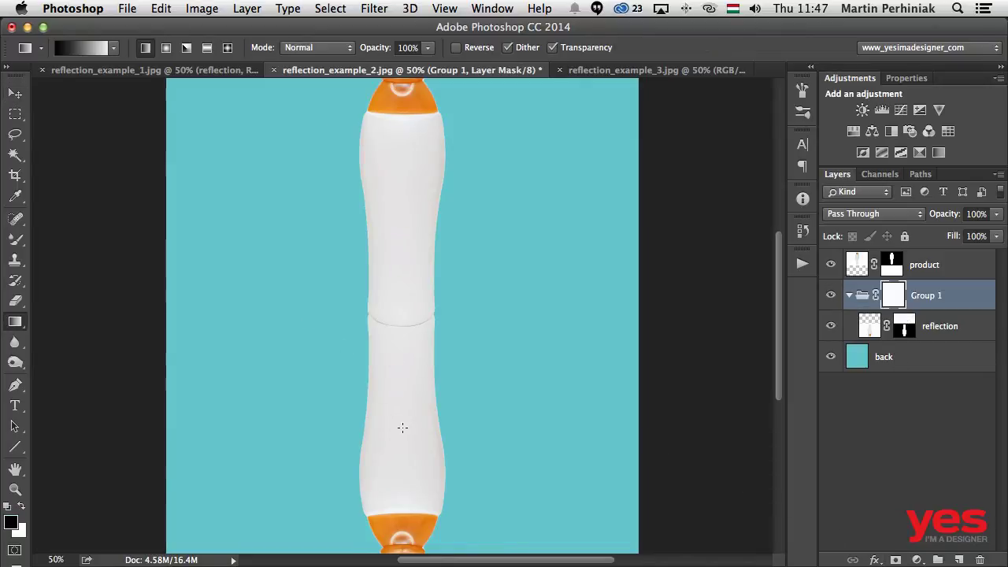
drag(401, 413, 401, 271)
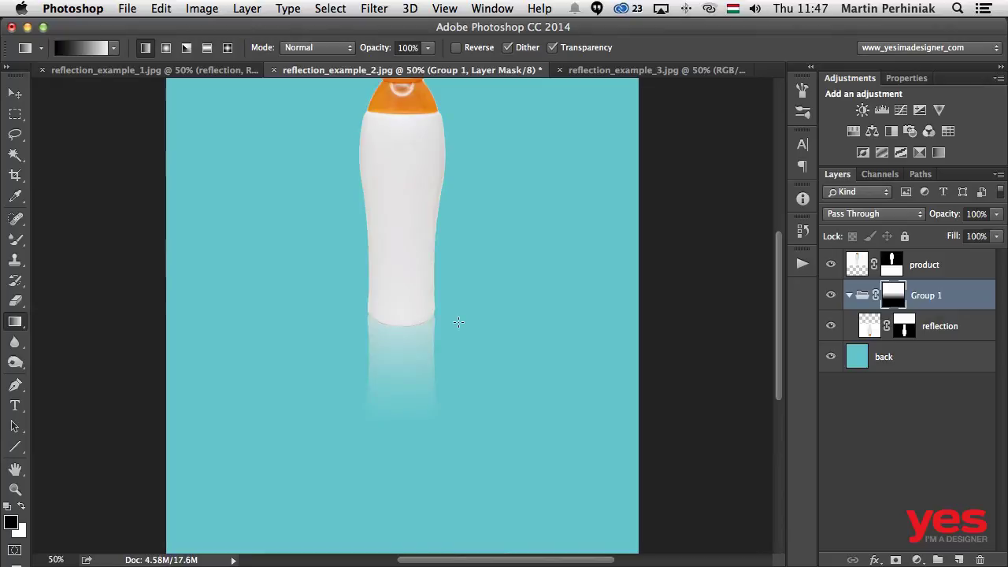
drag(945, 215, 922, 220)
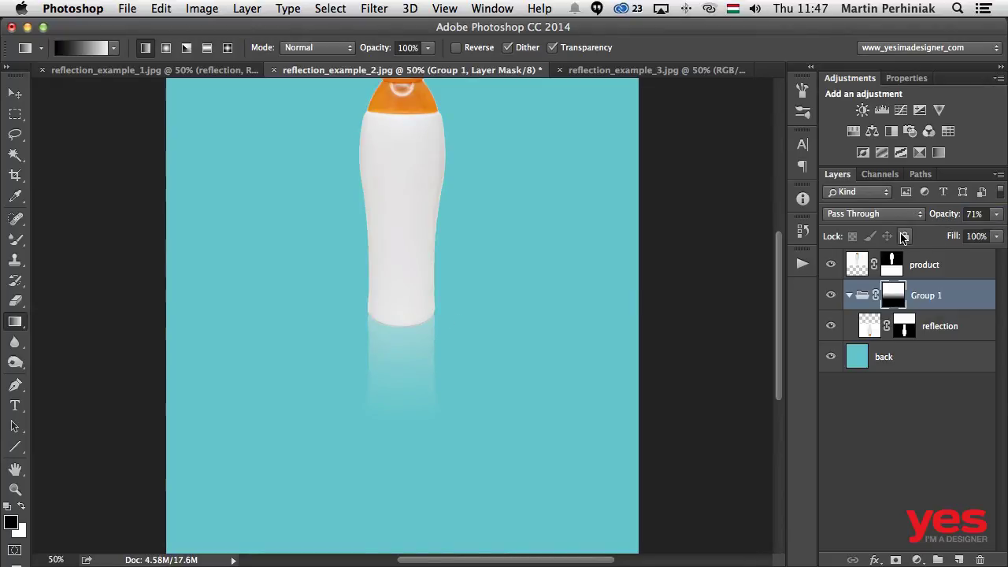
key(super+minus)
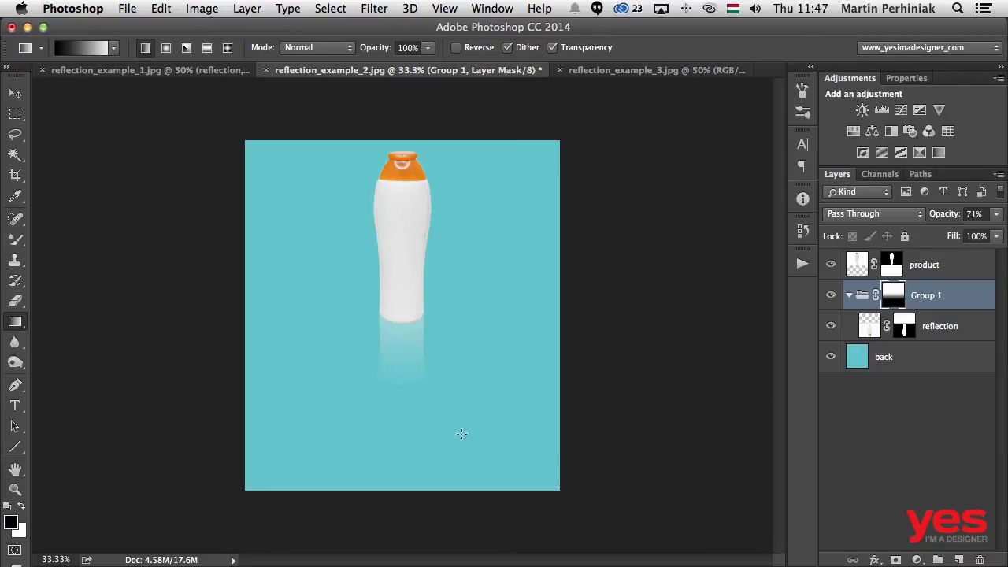
Group the product layer and Group 1 as 'product' and shift it right and down.
click(949, 269)
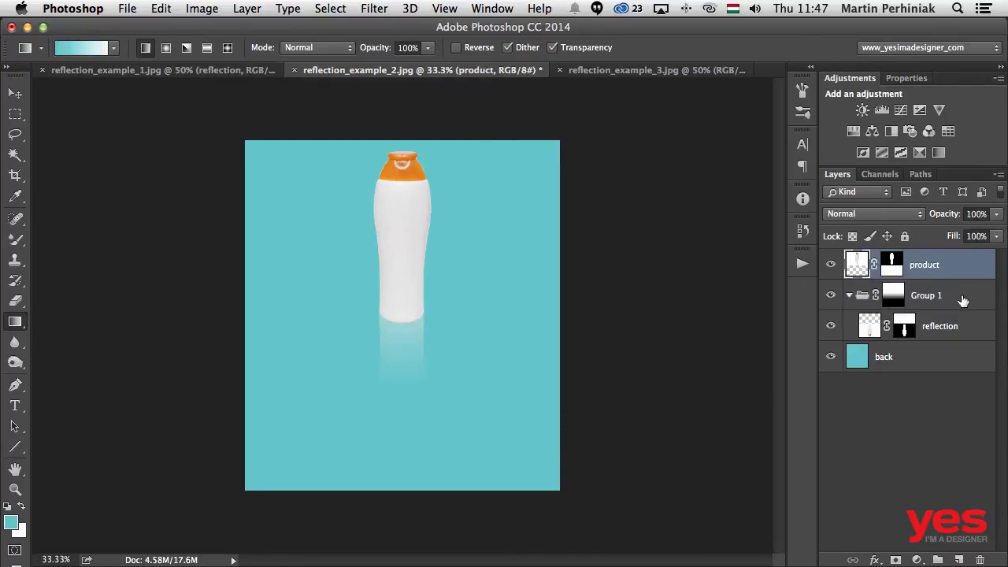
shift+click(962, 299)
key(super+g)
double_click(892, 258)
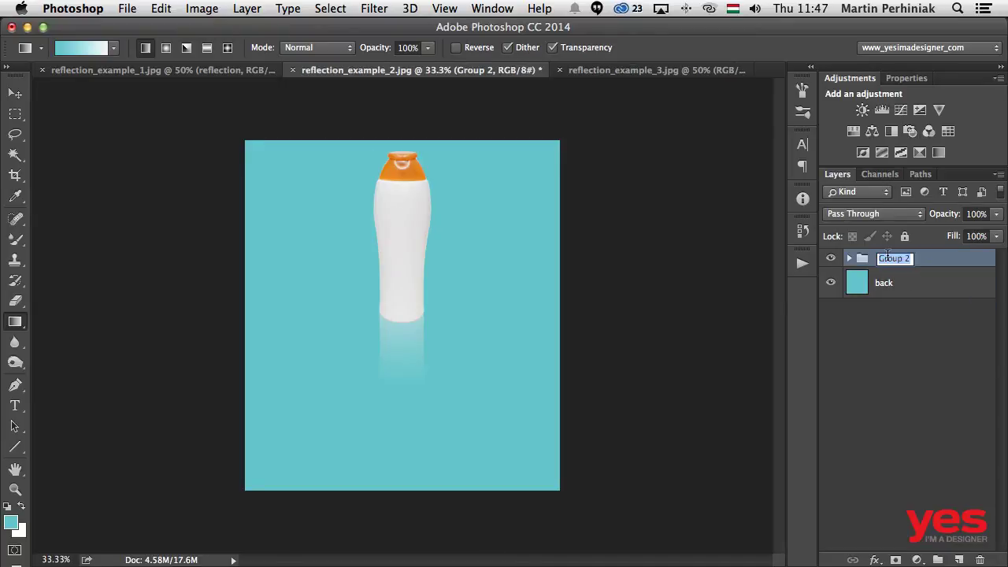
text(prdo)
key(BackSpace)
key(BackSpace)
text(oduct)
key(Return)
key(v)
drag(394, 240, 476, 298)
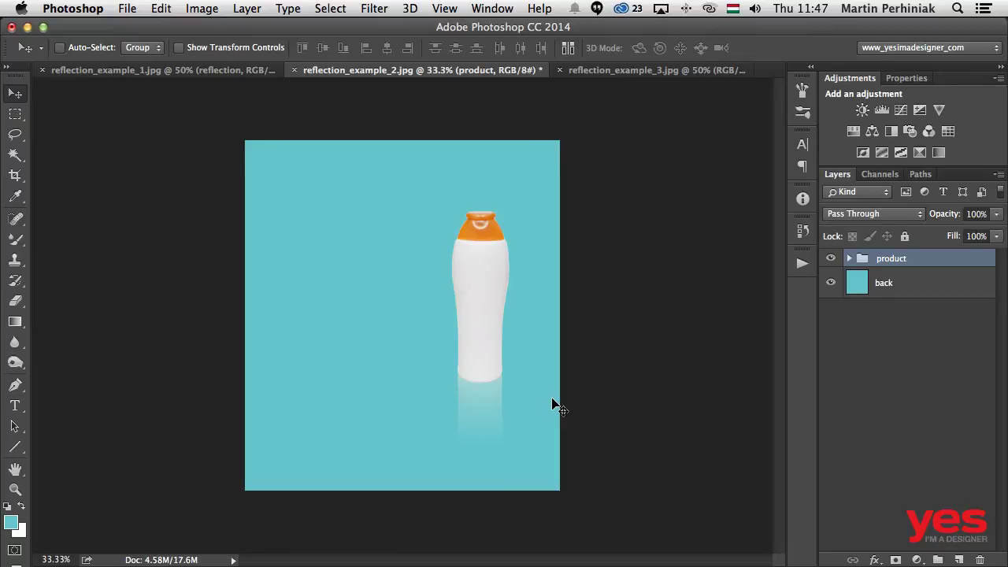
key(super+plus)
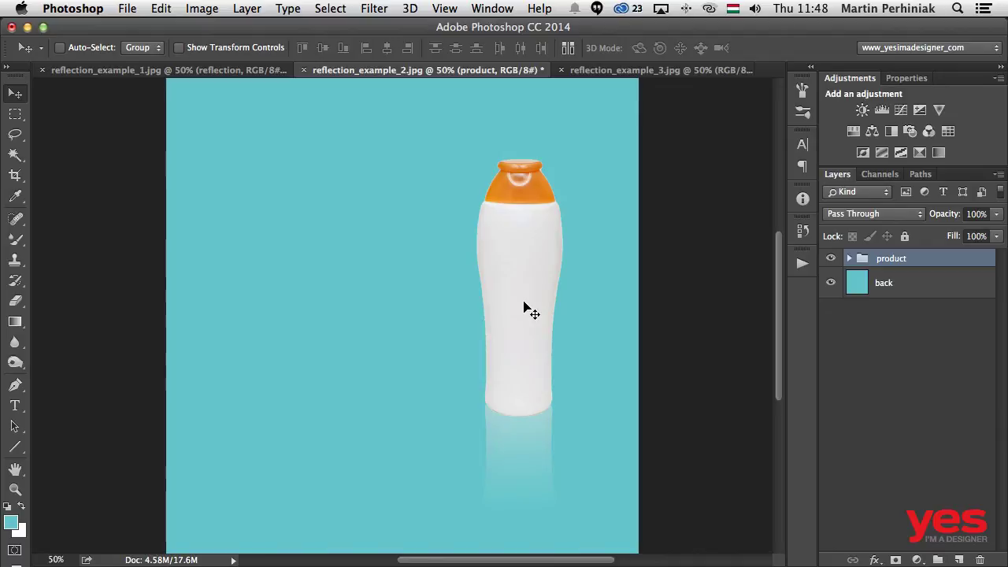
Delete the old reflection group inside the product group.
click(849, 258)
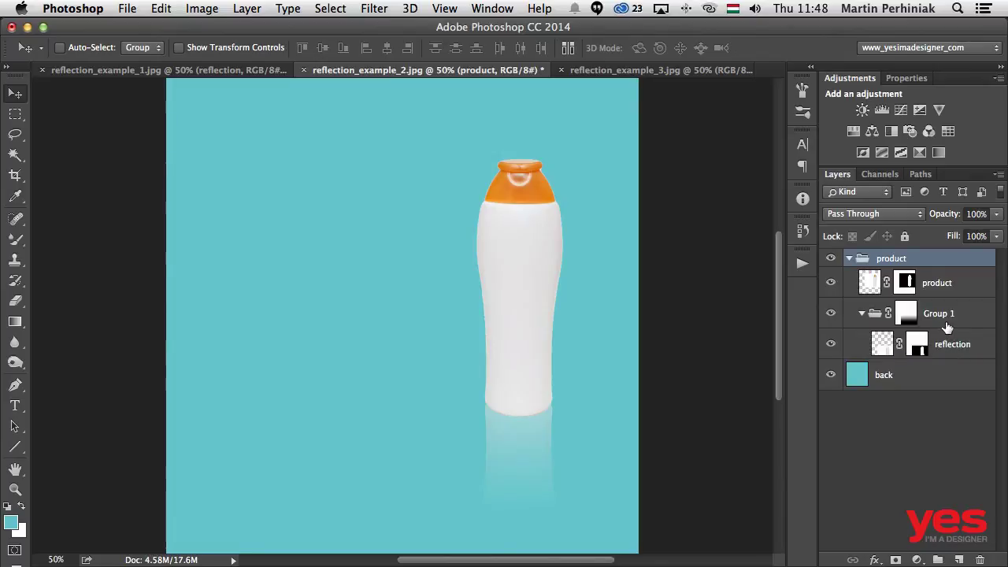
click(947, 327)
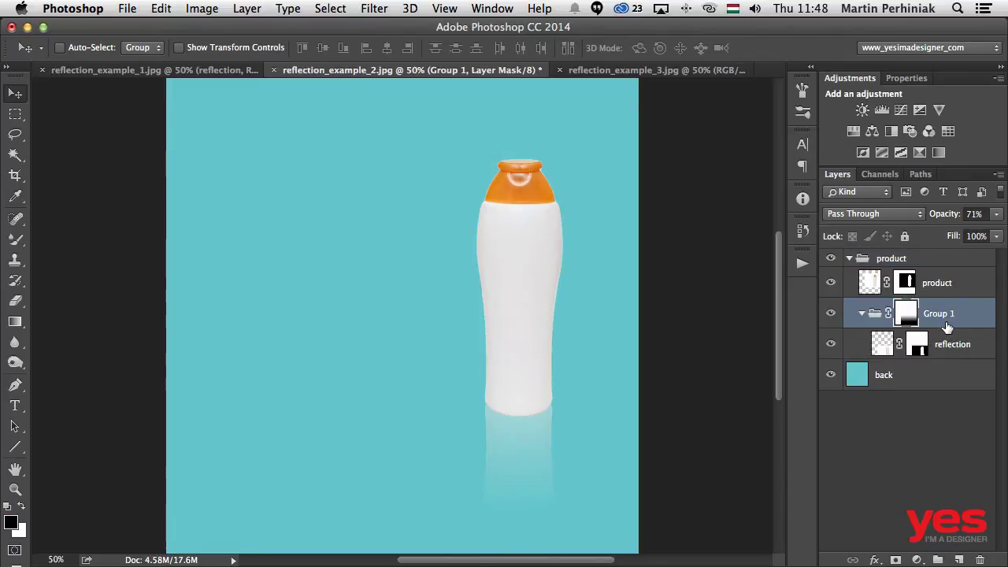
key(Delete)
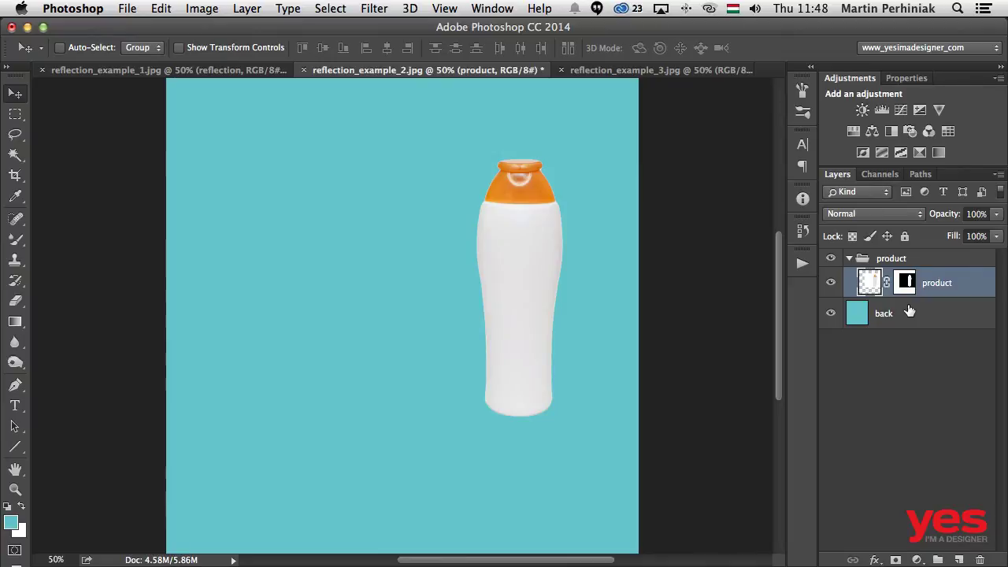
Convert the product layer to a smart object and duplicate it.
right_click(968, 287)
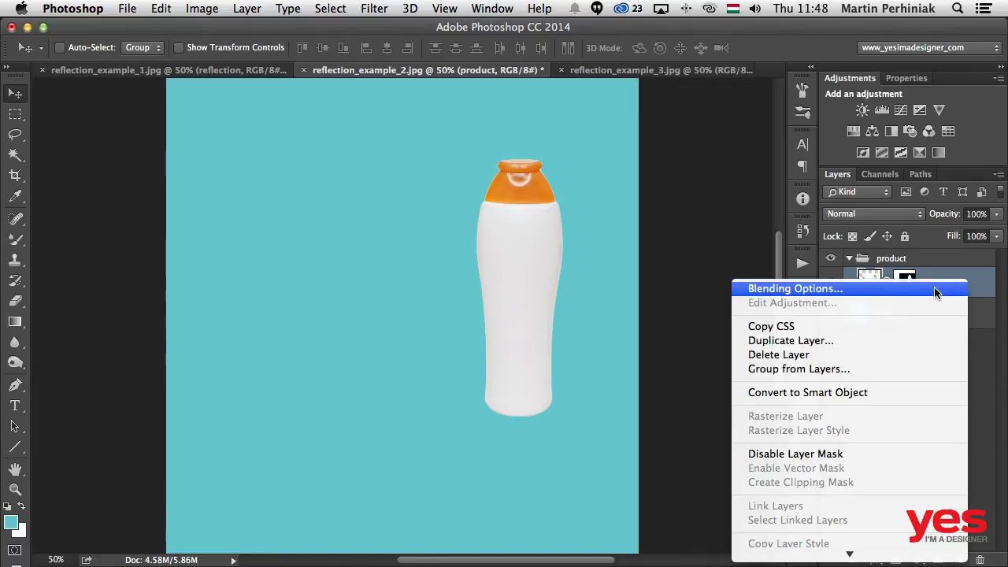
click(818, 394)
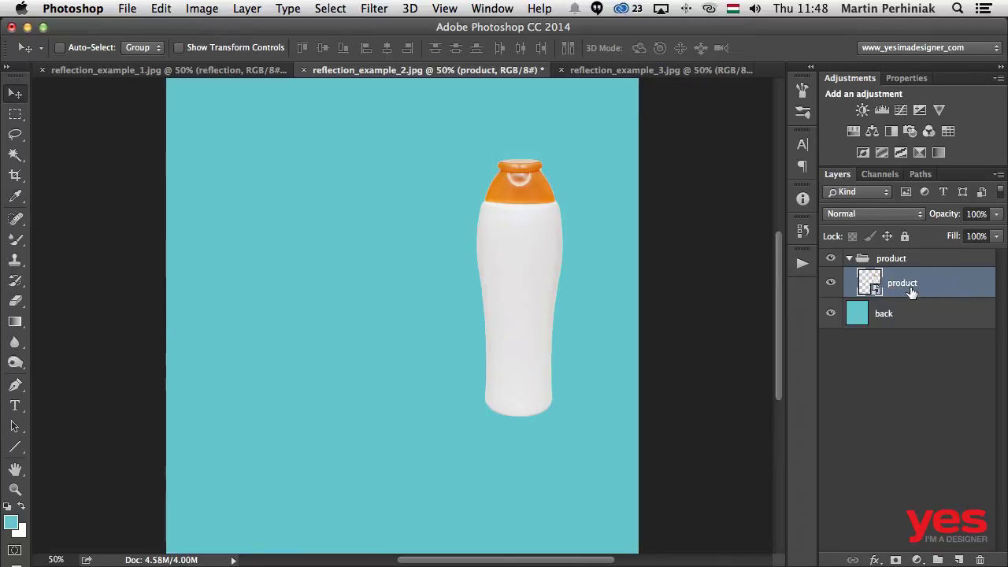
key(super+j)
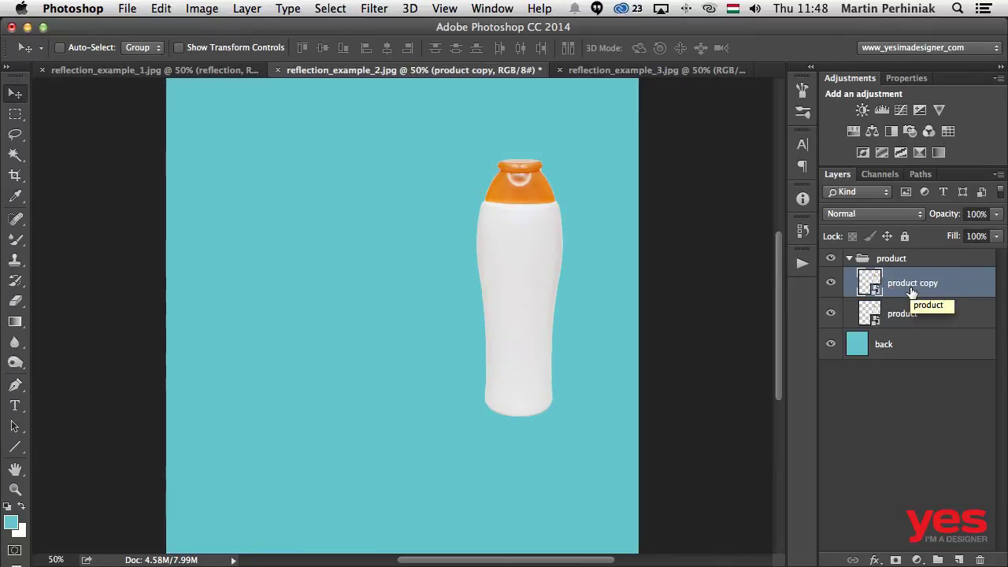
Rename the duplicate 'reflection' and place it below the product layer.
double_click(922, 284)
key(Right)
key(BackSpace)
key(BackSpace)
key(BackSpace)
key(BackSpace)
key(BackSpace)
key(BackSpace)
key(BackSpace)
key(BackSpace)
key(BackSpace)
key(BackSpace)
key(BackSpace)
key(BackSpace)
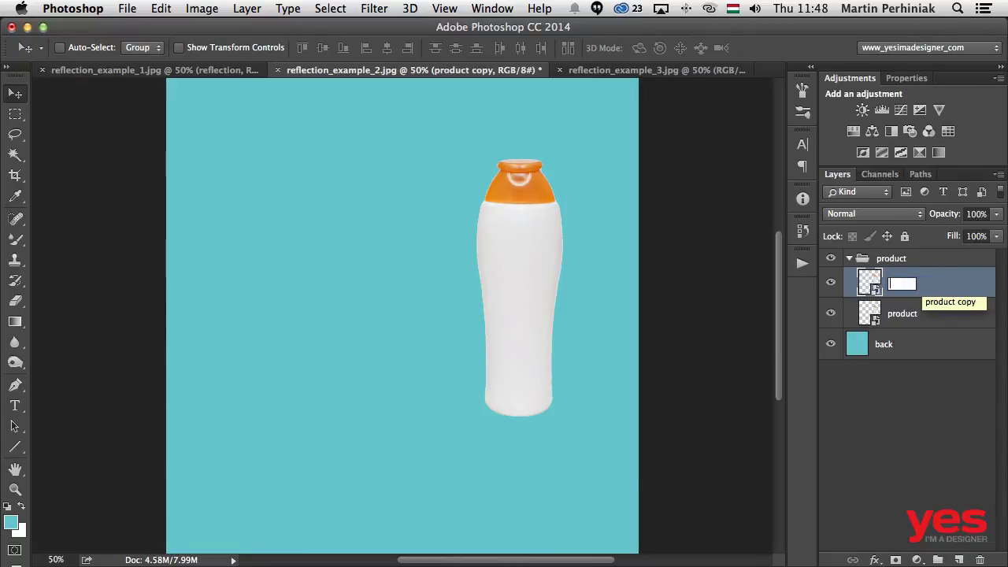
text(reflection)
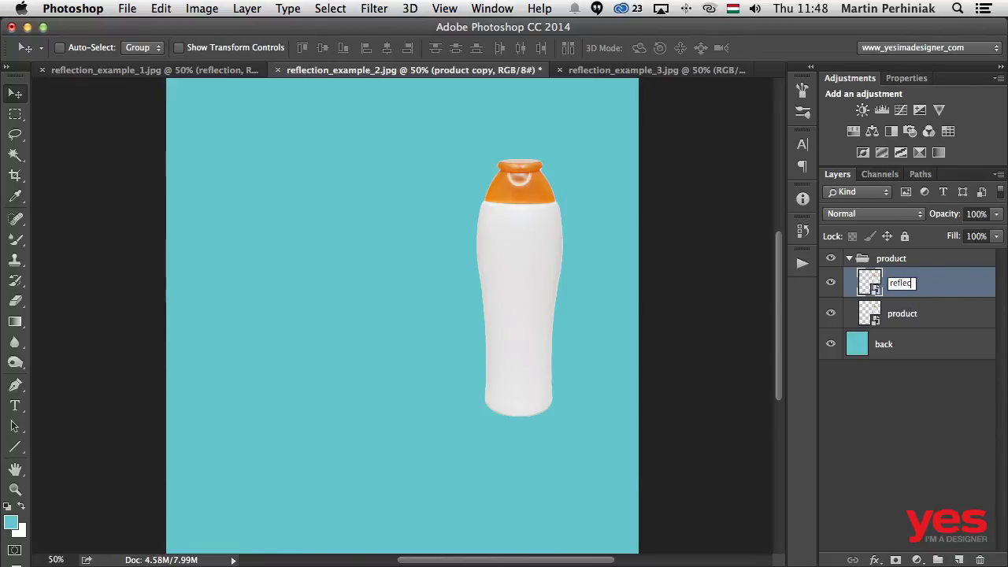
key(BackSpace)
key(BackSpace)
key(BackSpace)
text(ion)
key(Return)
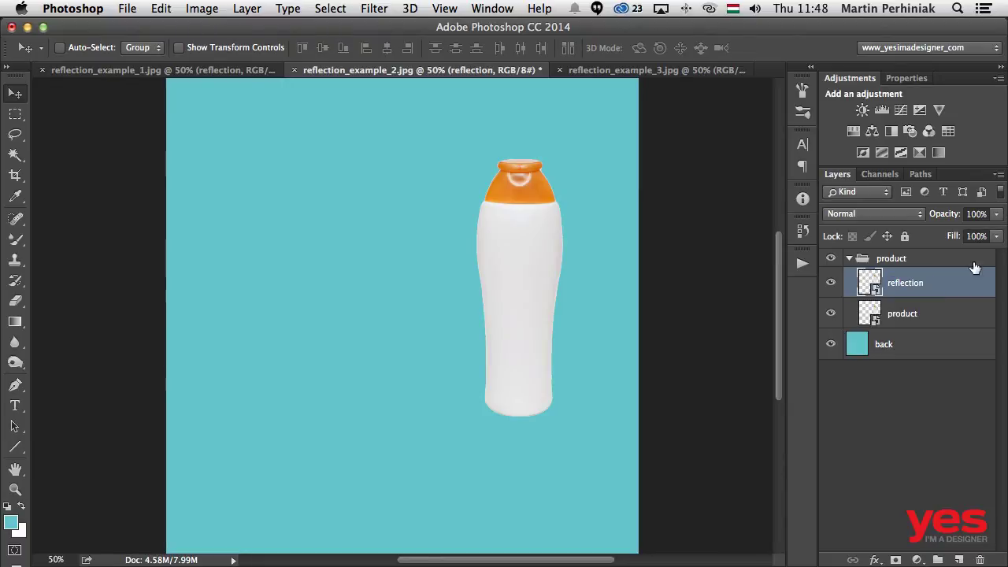
drag(924, 288, 926, 327)
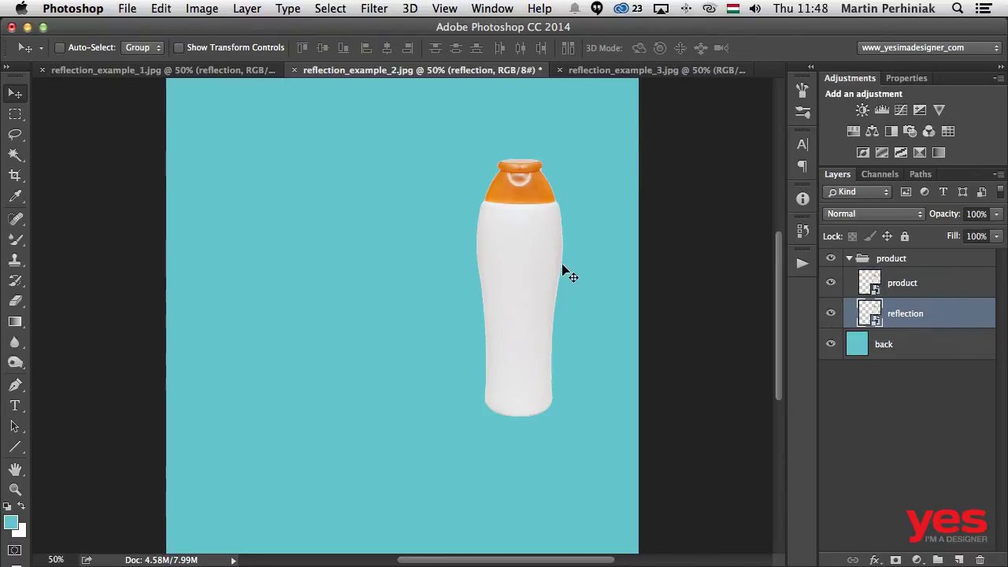
Flip the reflection layer vertically and move it down beneath the bottle.
click(162, 9)
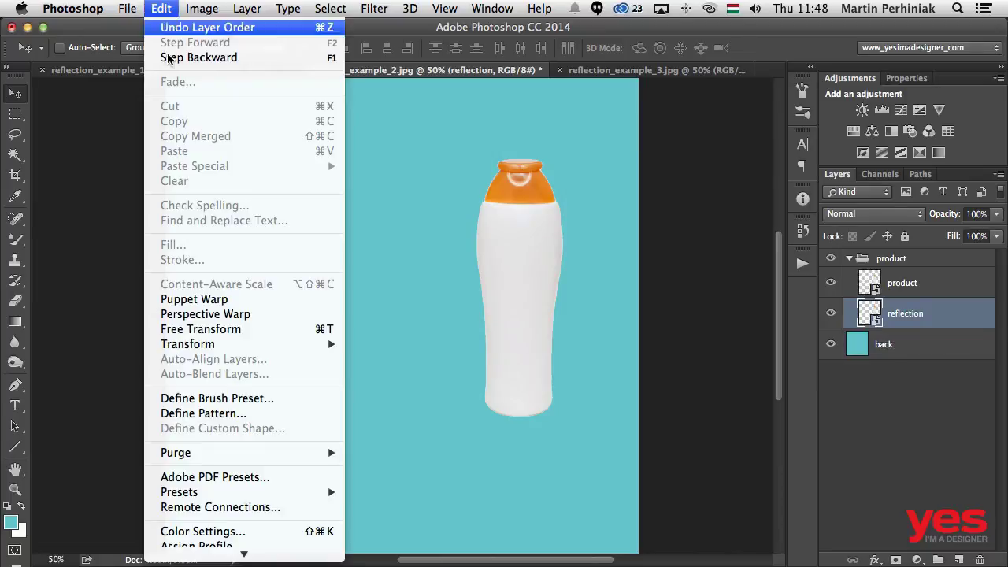
mouse_move(264, 345)
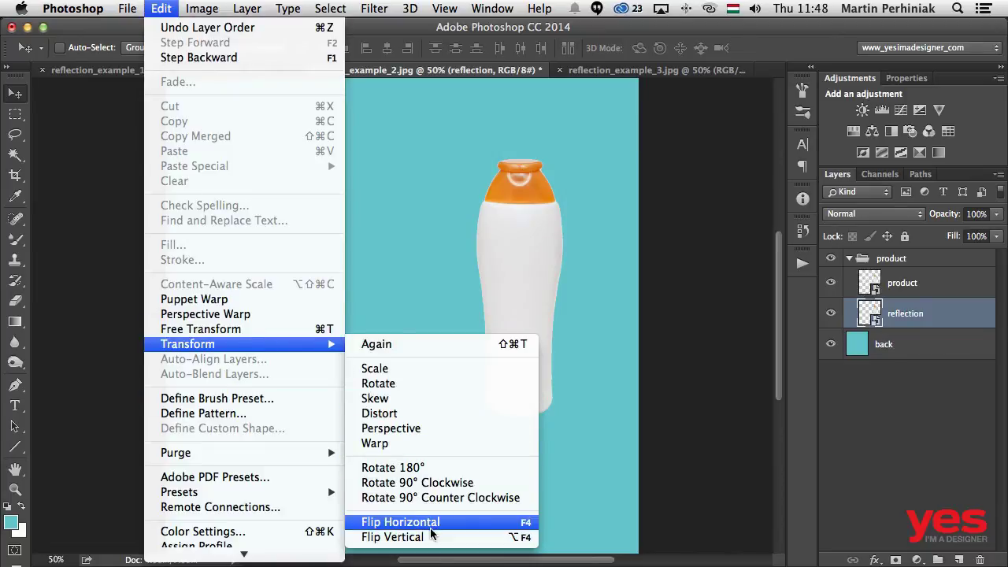
click(392, 536)
drag(522, 177, 540, 433)
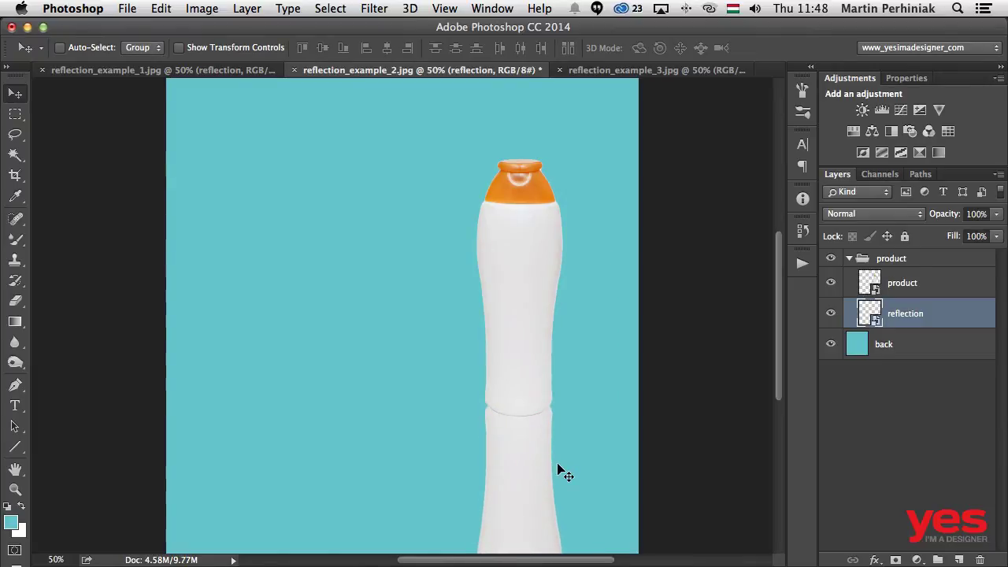
Set the reflection to 50% opacity, add a layer mask, and reset default colours with the Gradient tool.
key(5)
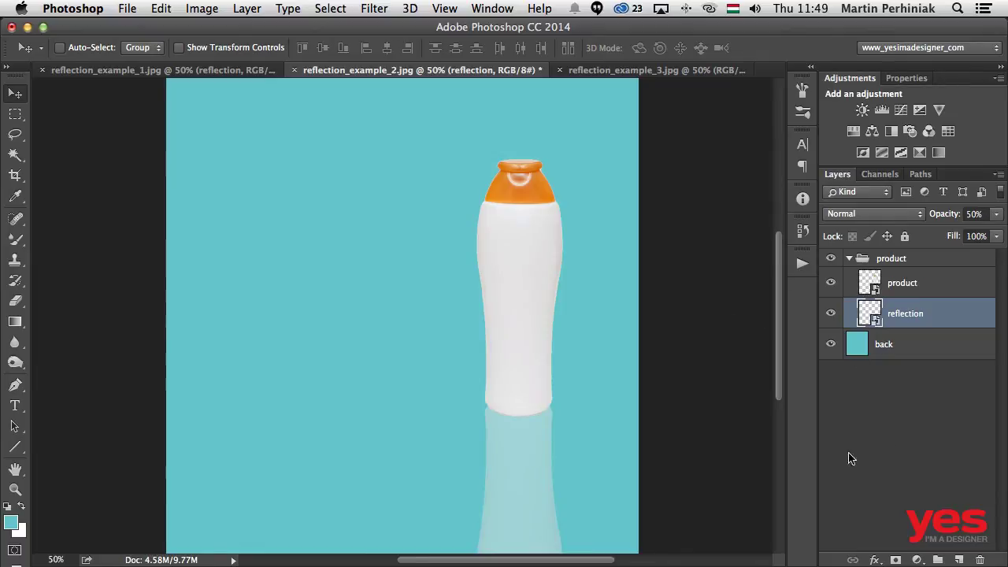
click(895, 558)
key(d)
key(g)
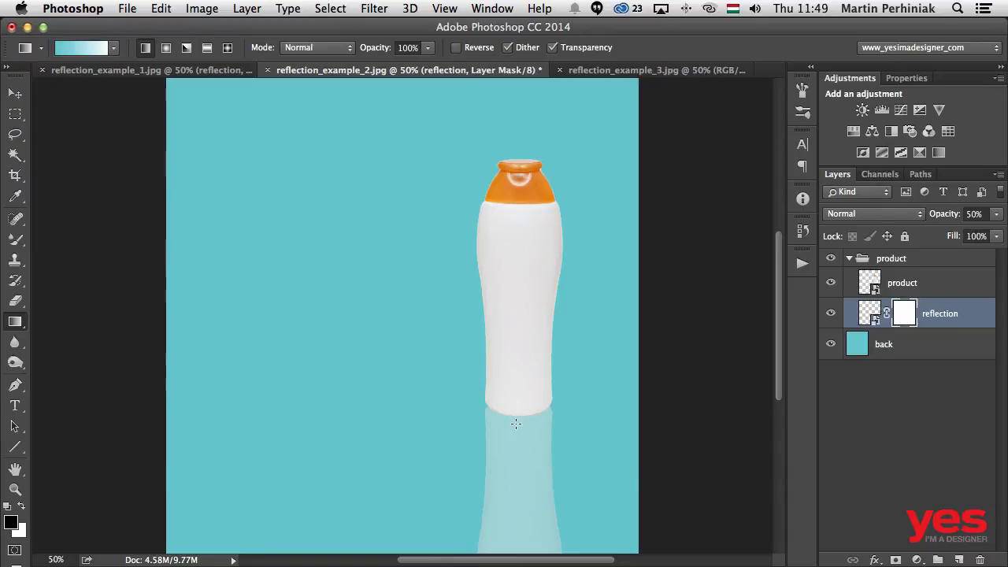
Fade the reflection downward with black-to-white gradients on its mask and raise opacity to 56%.
drag(518, 413, 522, 479)
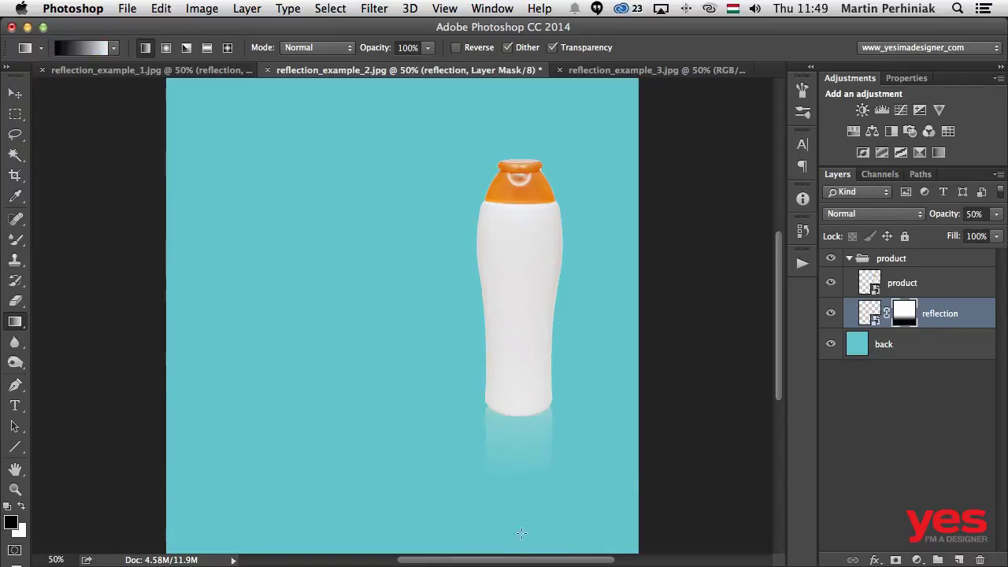
drag(517, 518, 517, 326)
drag(530, 514, 522, 452)
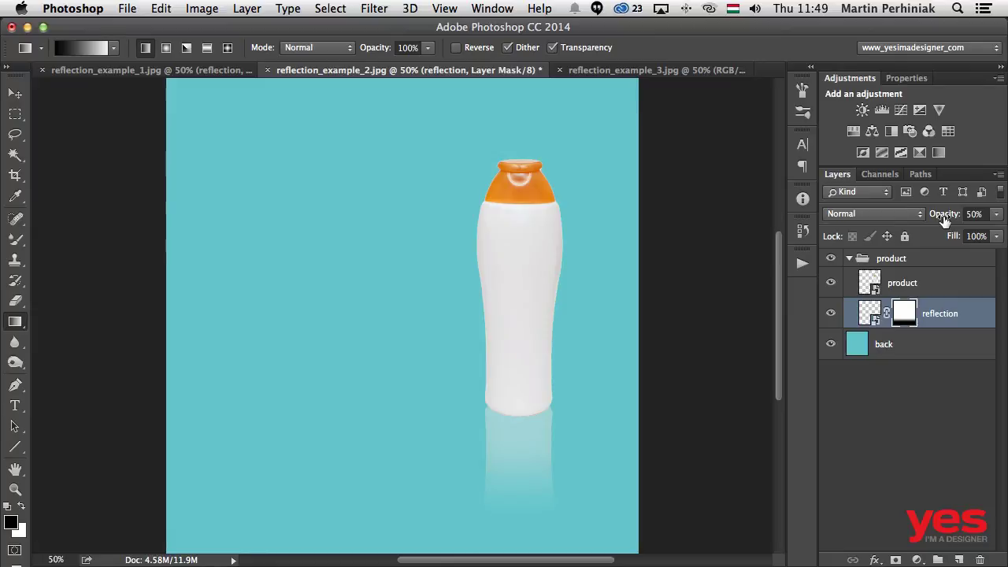
mouse_move(943, 218)
mouse_down()
mouse_move(962, 218)
mouse_move(950, 229)
mouse_up()
Zoom in on the bottle's base and select the product layer.
drag(507, 364, 554, 371)
drag(603, 407, 531, 371)
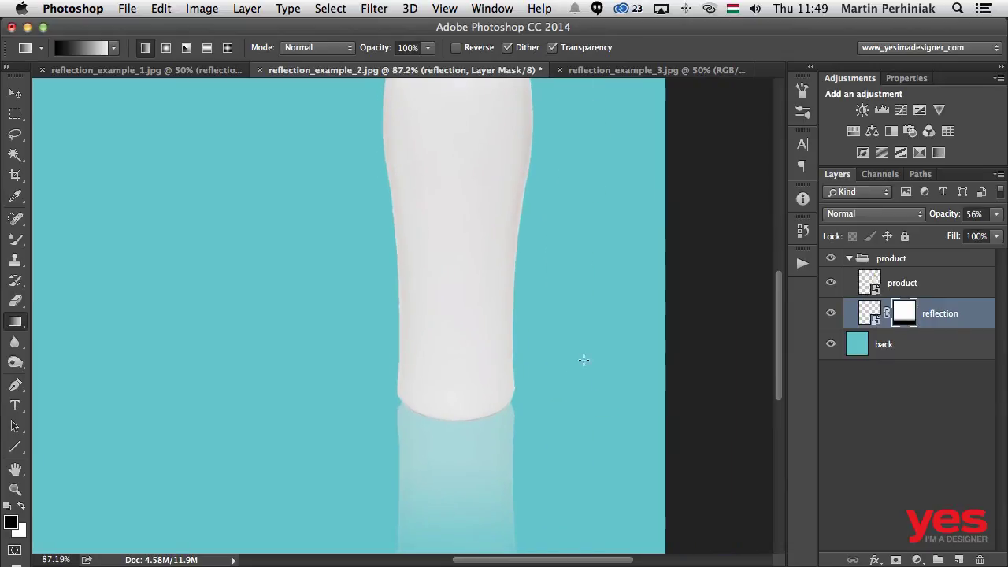
click(869, 283)
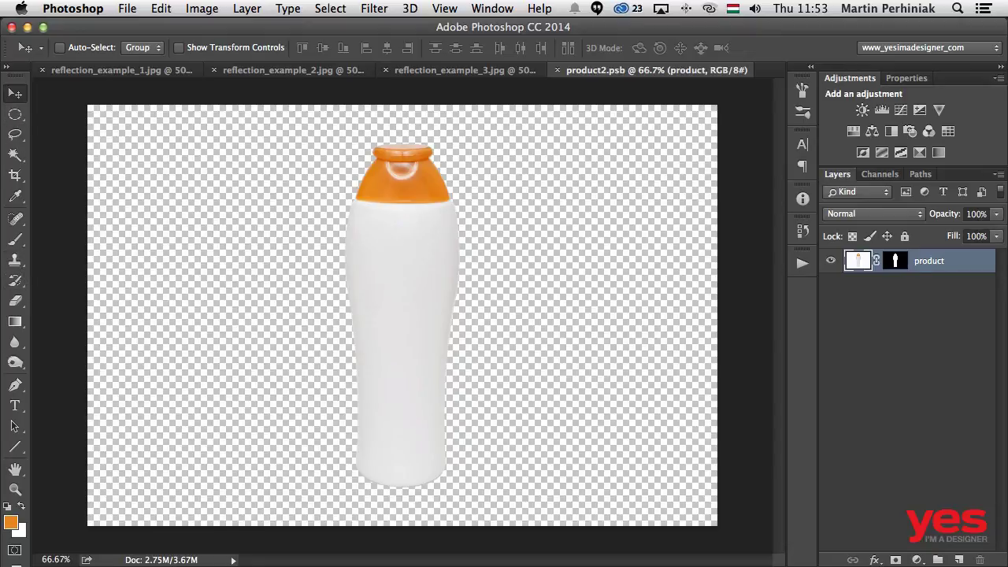
On a new layer, fill a small elliptical selection on the bottle's lower body with orange.
click(958, 559)
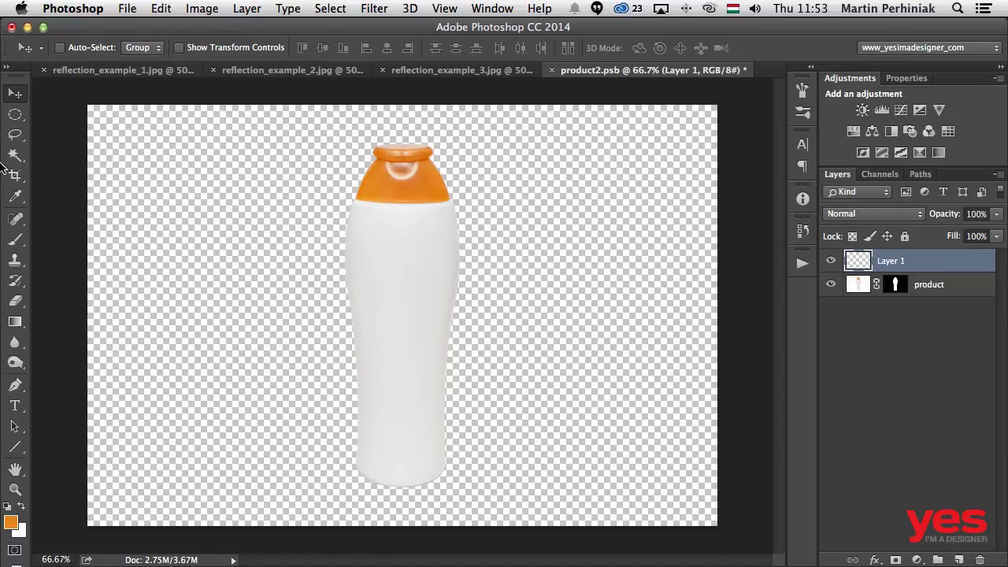
click(15, 115)
drag(382, 352, 423, 401)
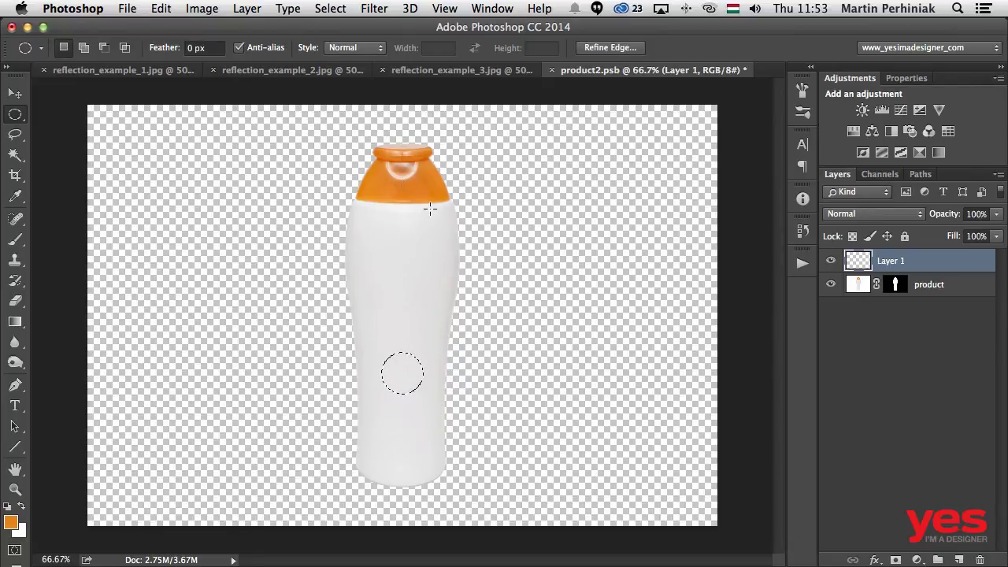
key(b)
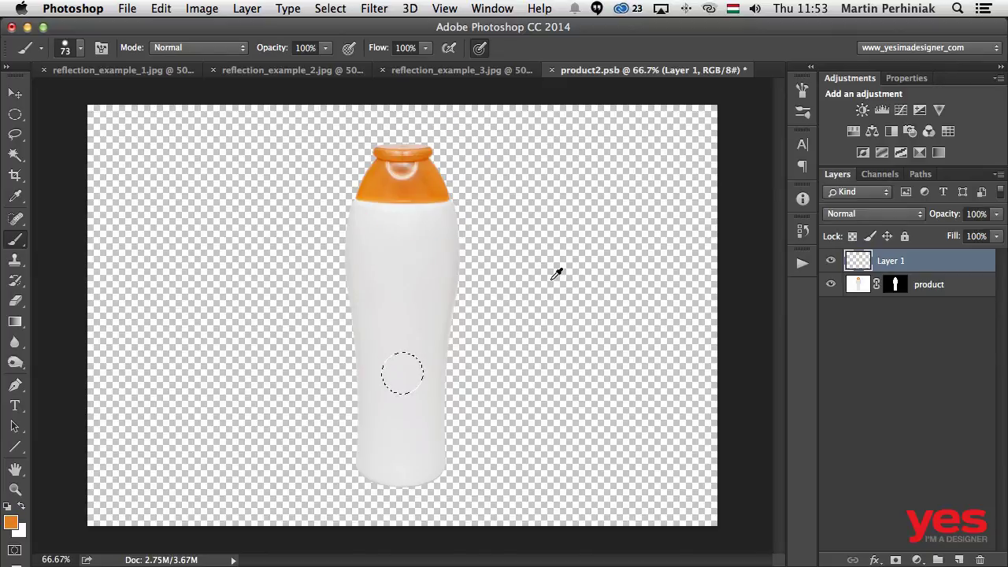
key(alt+BackSpace)
key(super+d)
key(v)
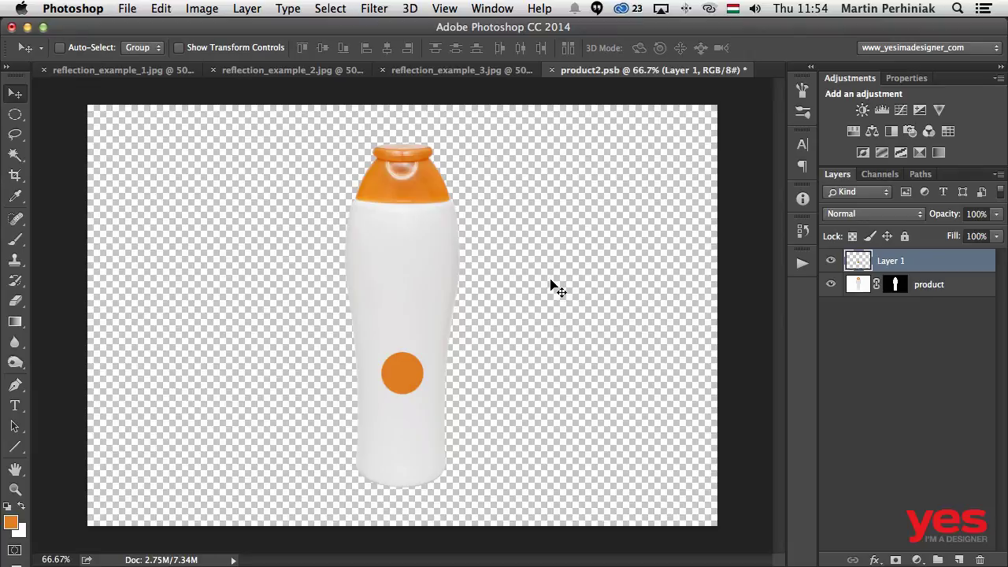
Save product2.psb and close the smart object document.
click(128, 9)
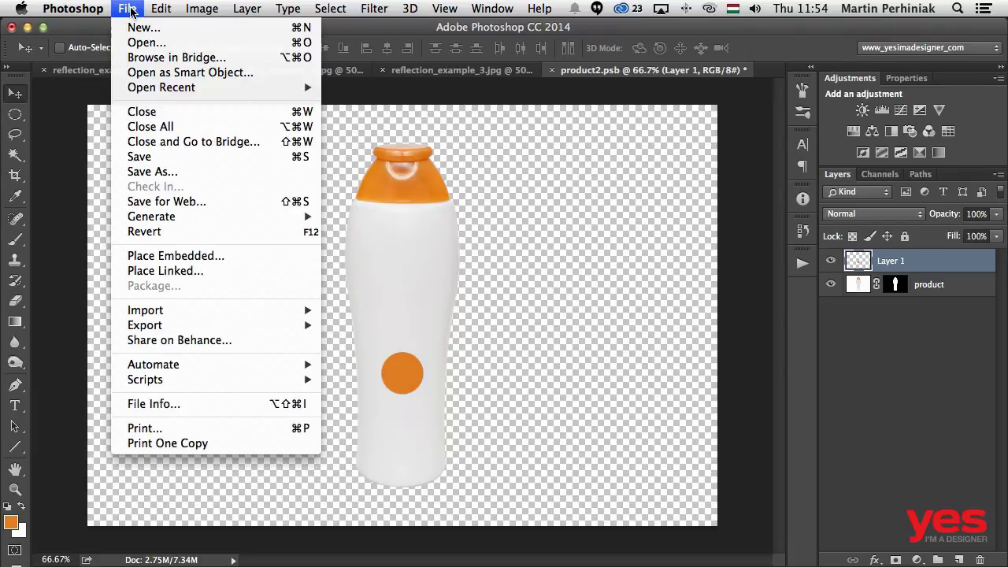
click(139, 156)
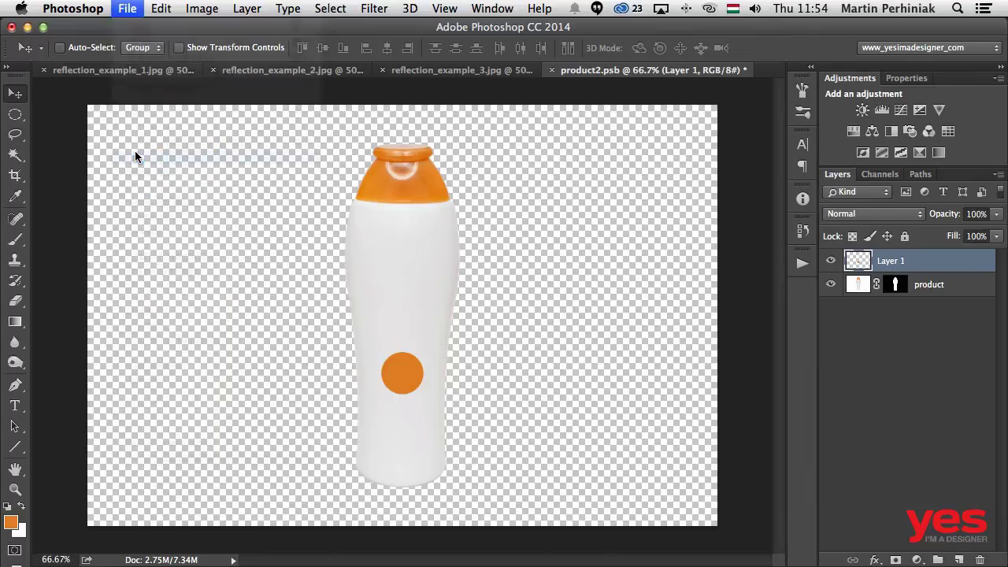
click(558, 70)
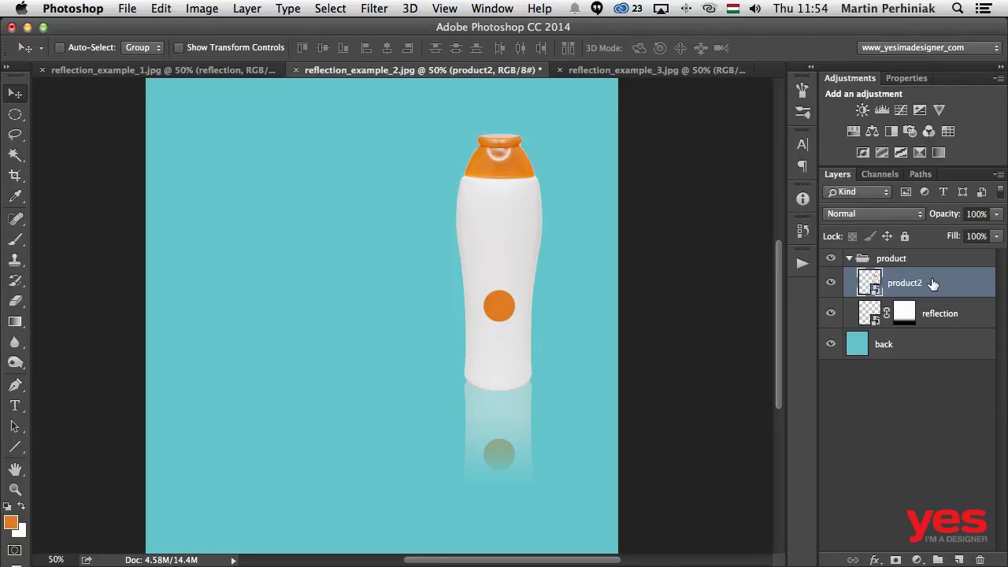
Switch to the reflection_example_3.jpg pink bottle image.
click(654, 70)
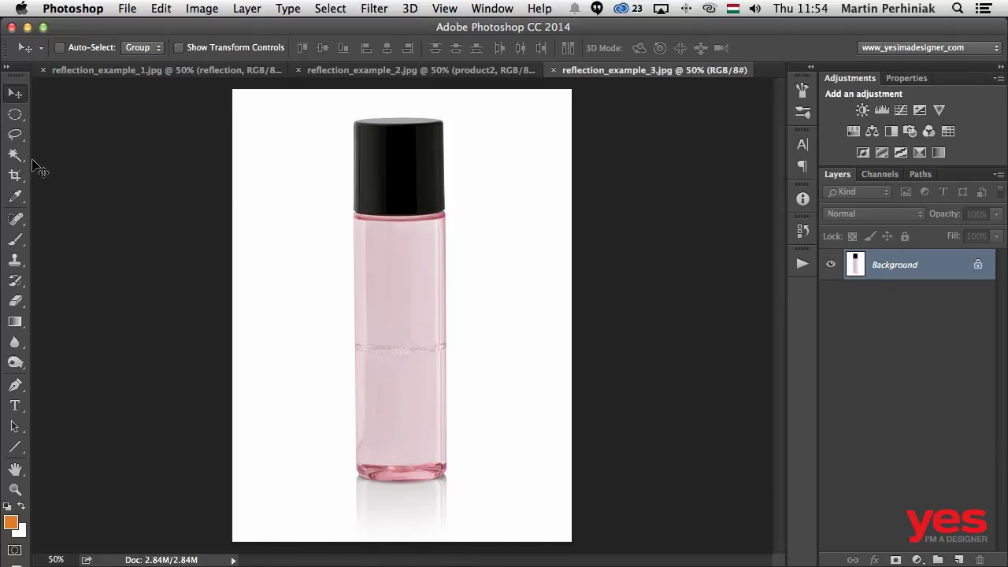
Select the white background, invert it, mask Layer 0 to the bottle, and duplicate the layer.
mouse_move(15, 155)
mouse_down()
mouse_move(76, 167)
mouse_move(86, 157)
mouse_up()
mouse_move(261, 243)
mouse_down()
mouse_move(283, 381)
mouse_move(318, 490)
mouse_move(438, 520)
mouse_move(499, 441)
mouse_move(504, 247)
mouse_move(511, 306)
mouse_up()
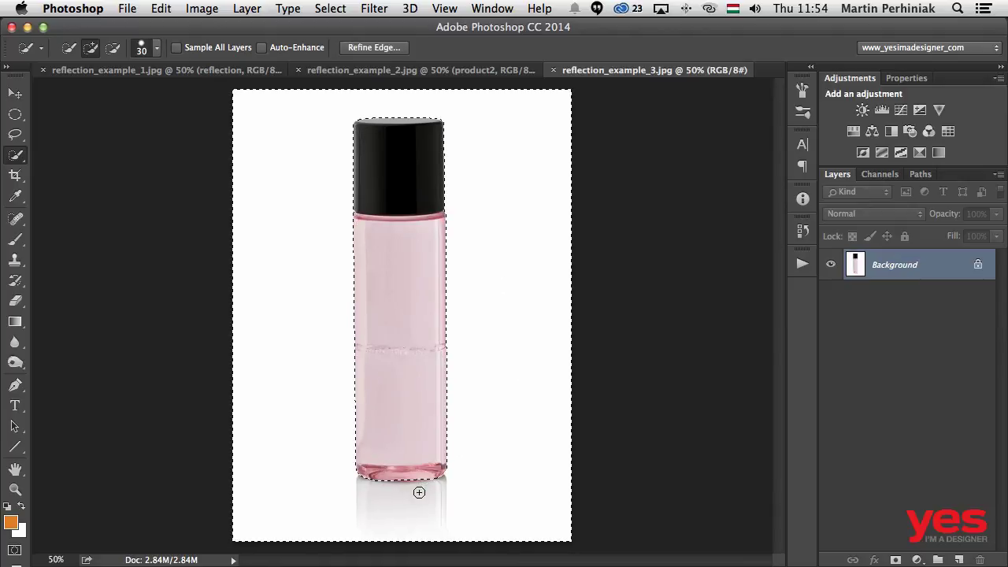
click(323, 8)
click(346, 72)
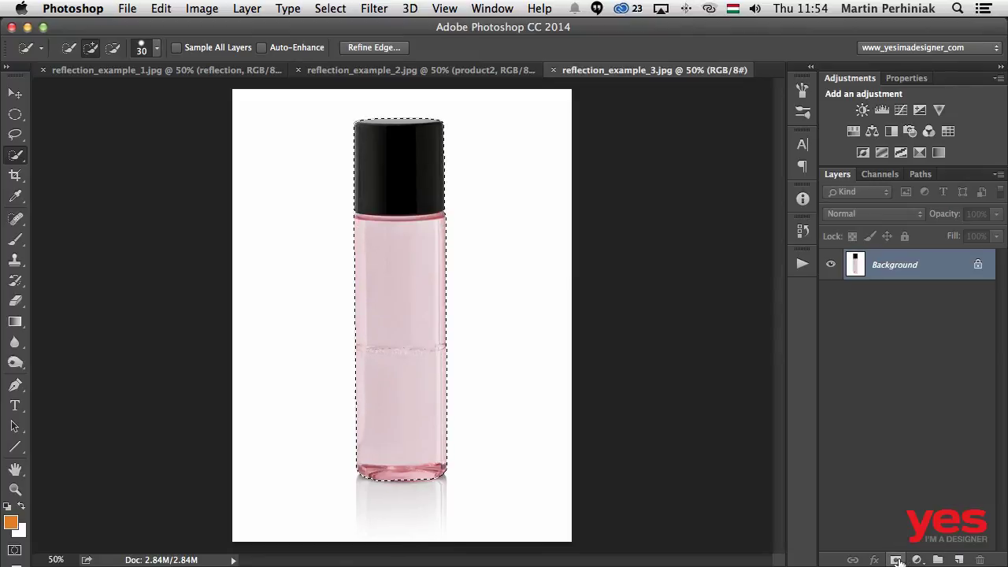
click(896, 560)
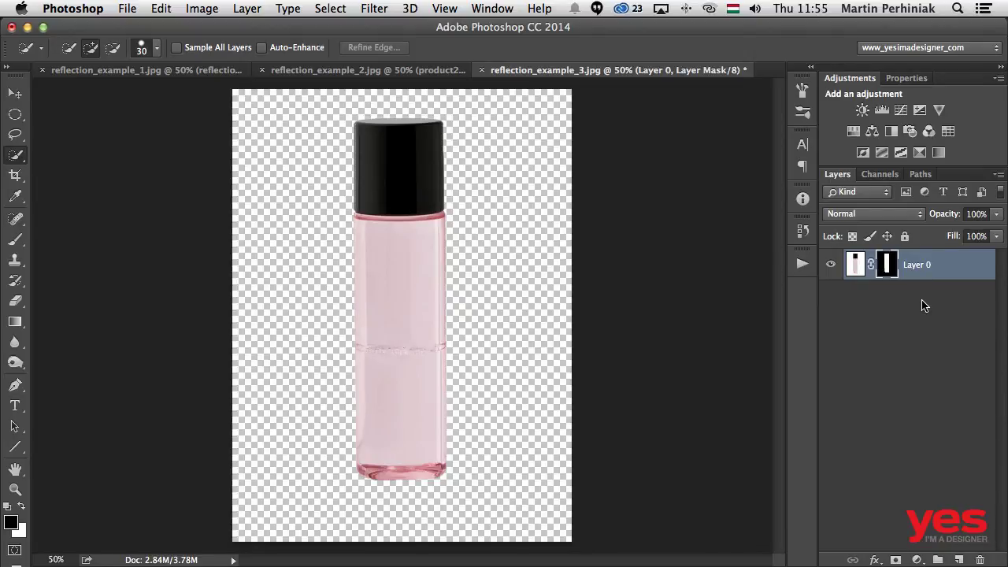
key(super+j)
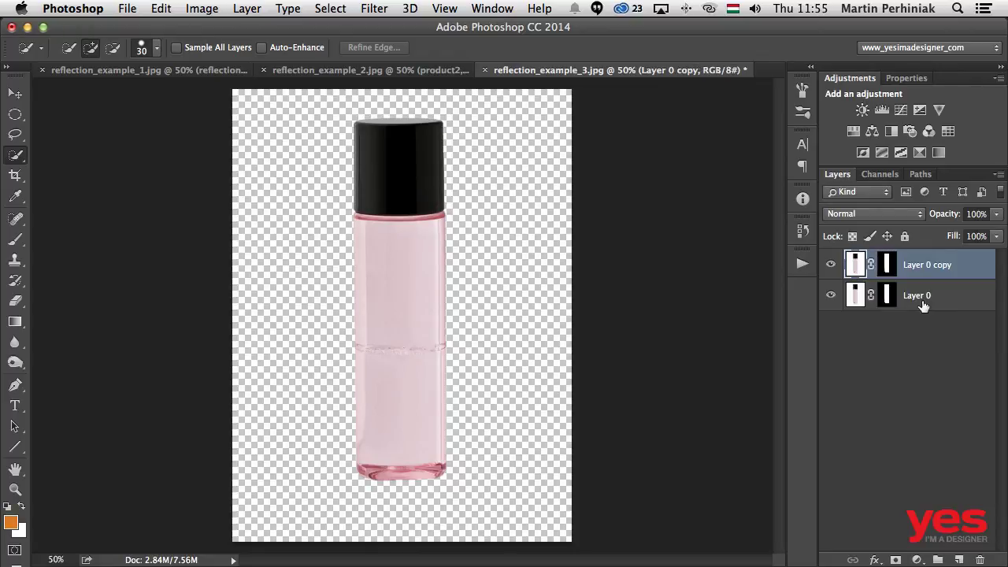
Invert the Layer 0 copy's mask and put the copy into Group 1.
click(887, 265)
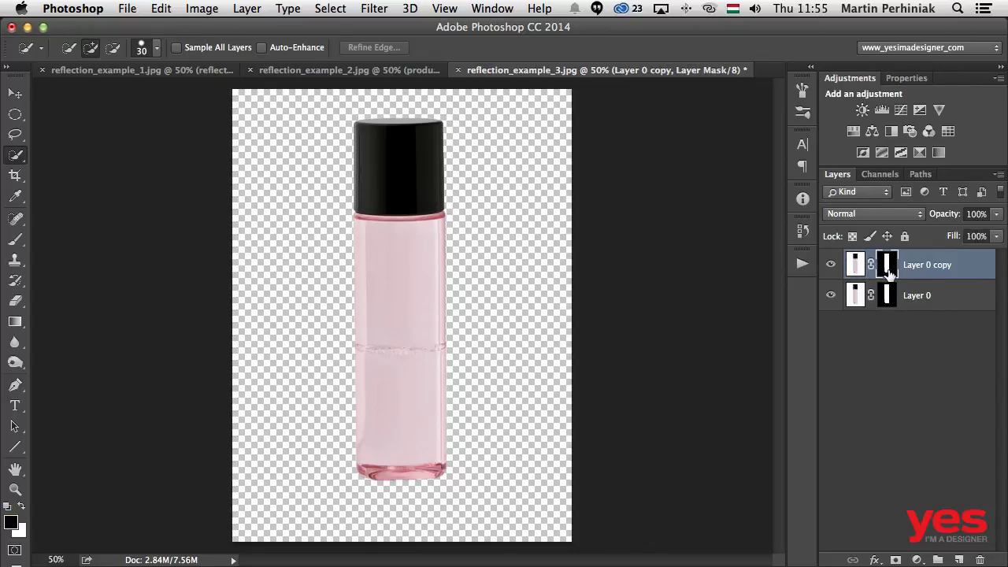
key(super+i)
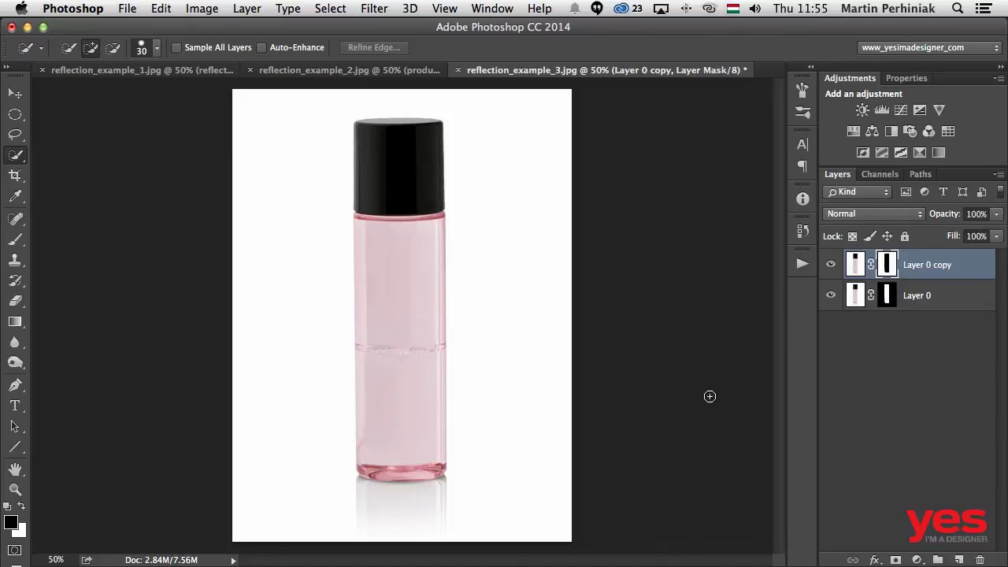
key(super+g)
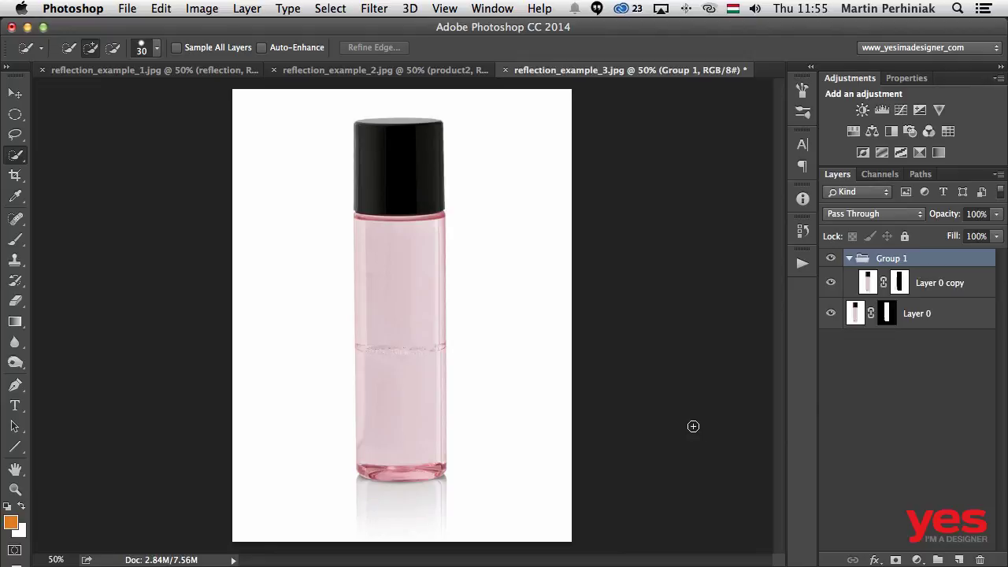
Mask Group 1 to a rectangular area from the bottle base to the canvas bottom.
key(m)
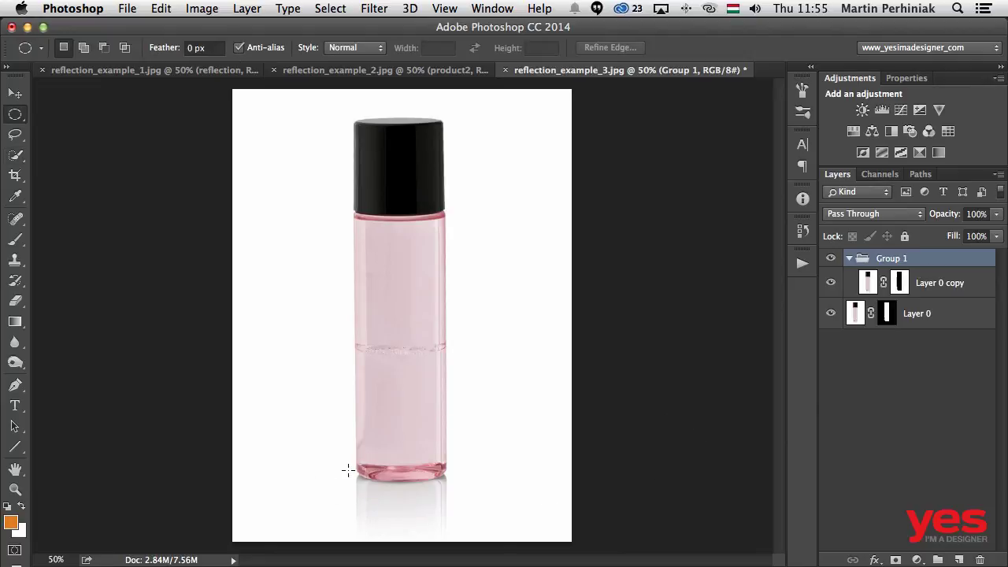
drag(348, 469, 430, 536)
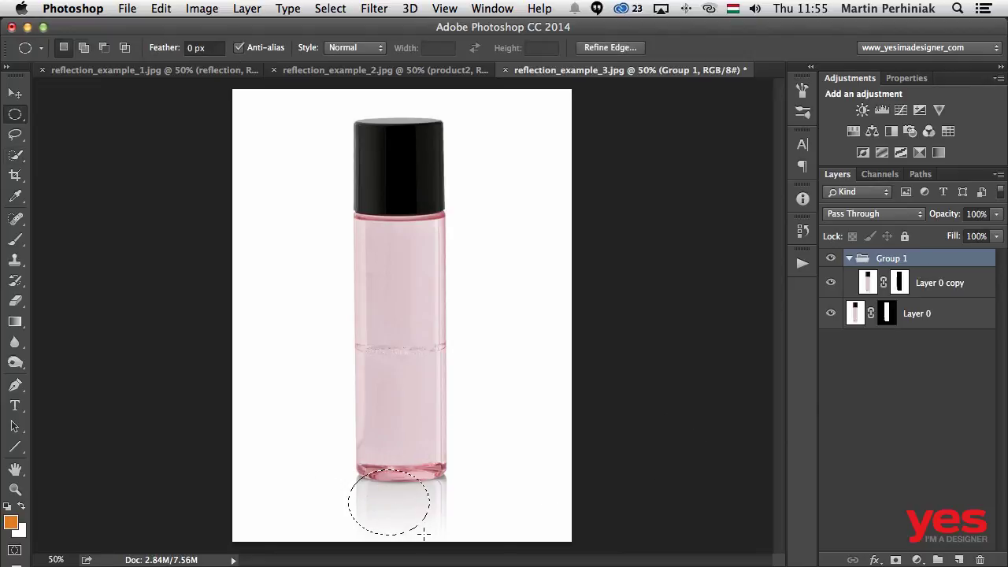
key(shift+m)
key(super+d)
drag(349, 468, 451, 549)
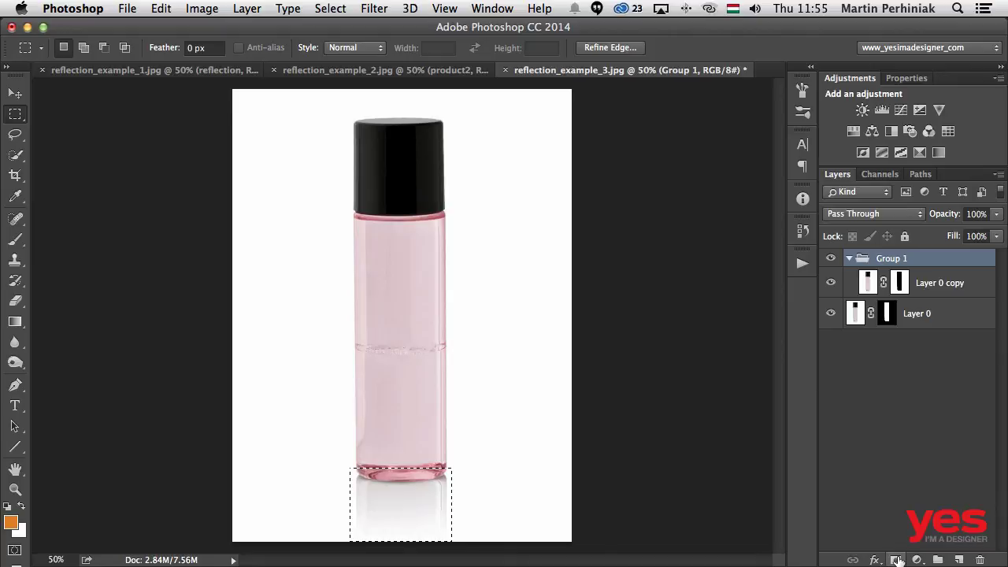
click(896, 559)
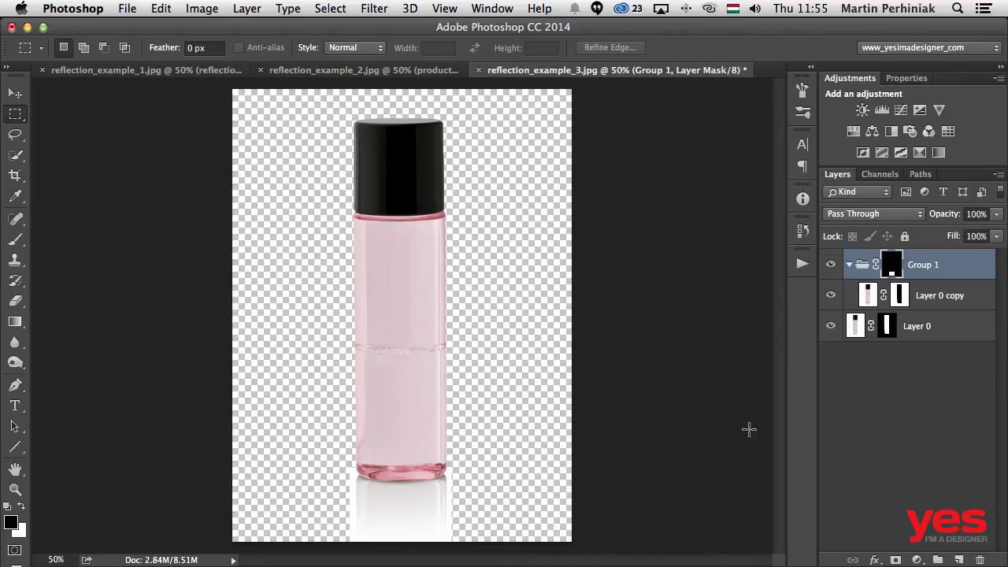
key(v)
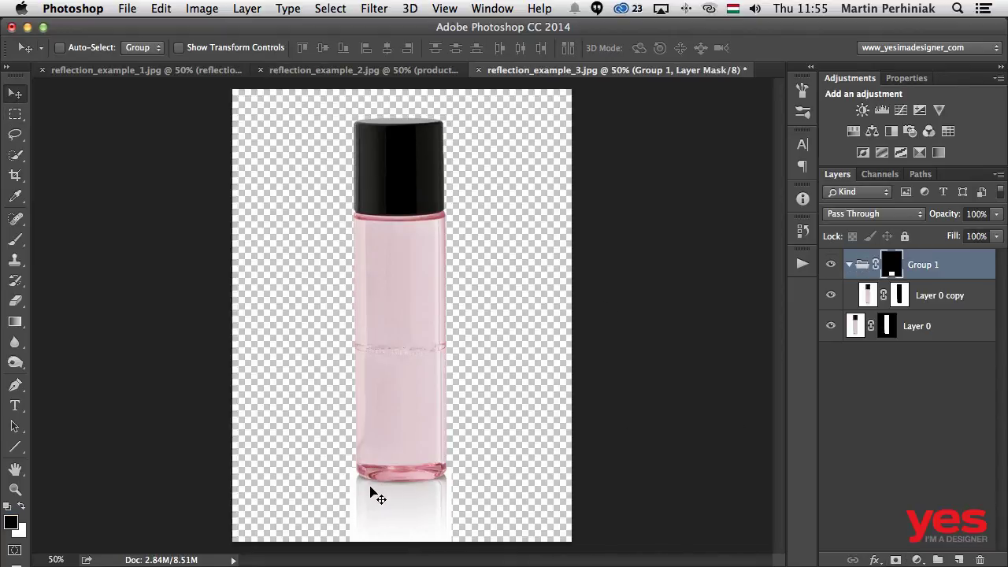
Check the reflection by toggling the bottle layer, then move the bottle above Group 1.
click(829, 326)
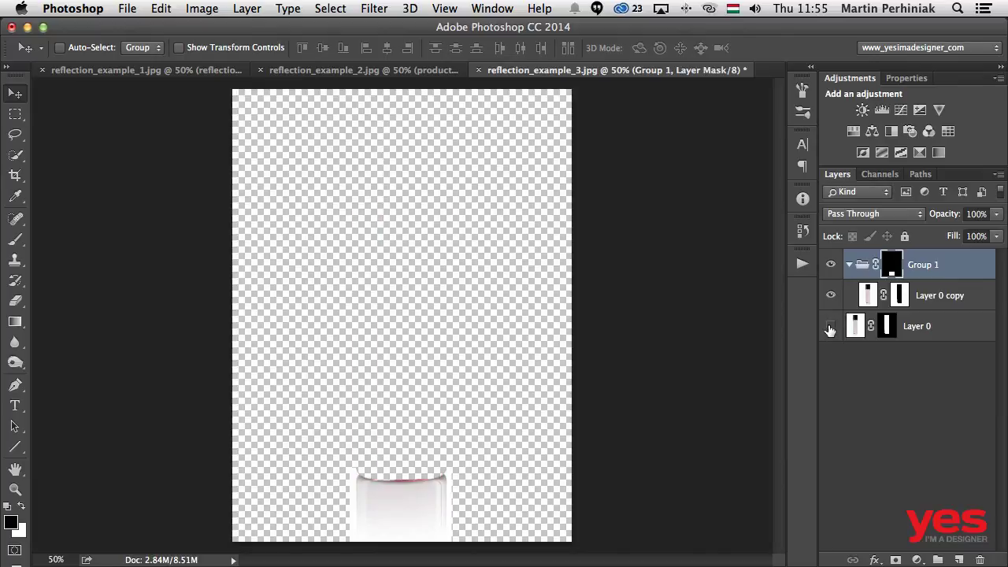
click(830, 326)
drag(942, 330, 927, 254)
Rename the bottle layer 'product' and Group 1 'reflection'.
double_click(917, 264)
text(pro)
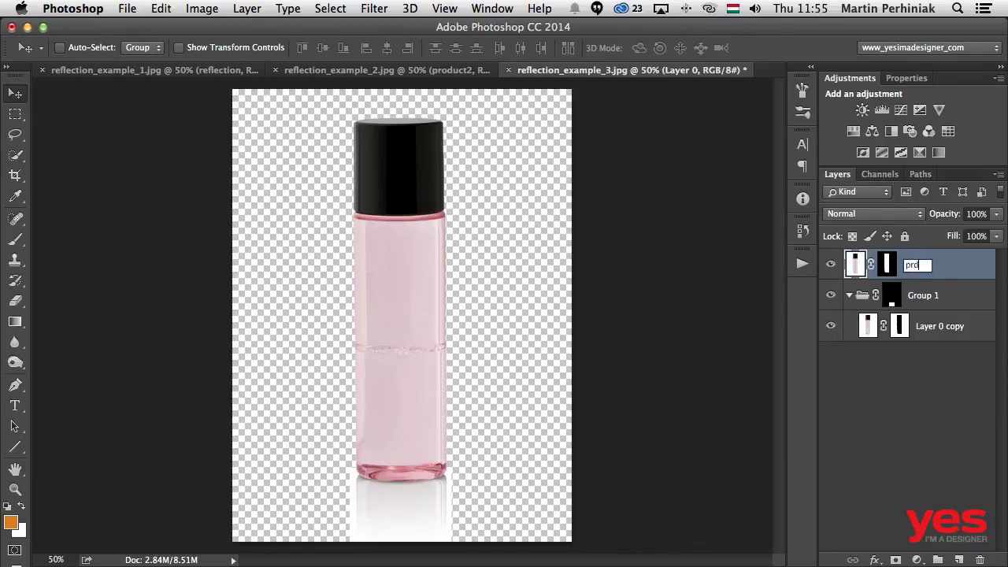
text(duct)
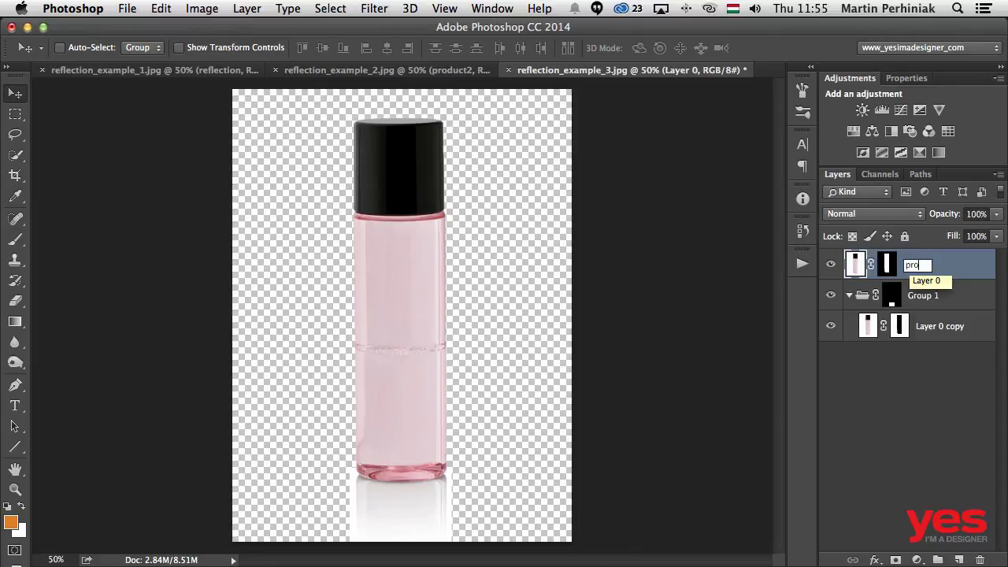
key(Return)
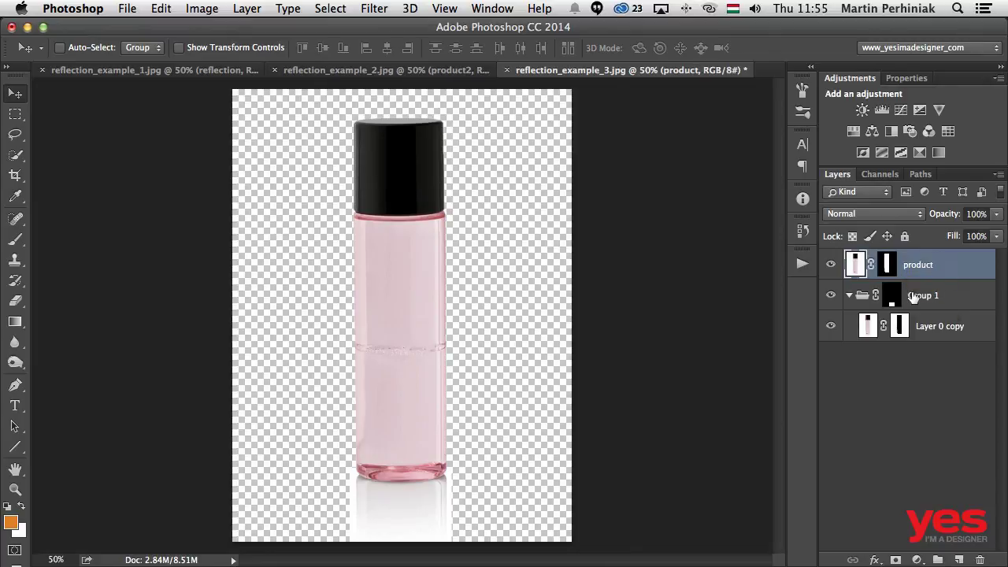
double_click(921, 296)
text(reflection)
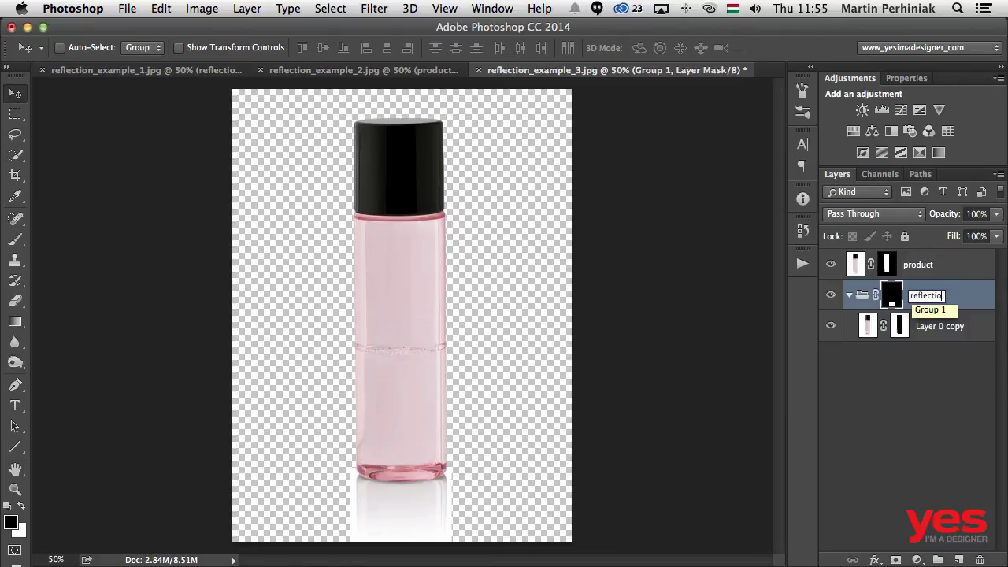
key(Return)
Collapse the reflection group and add a new empty Layer 1 below it.
click(902, 326)
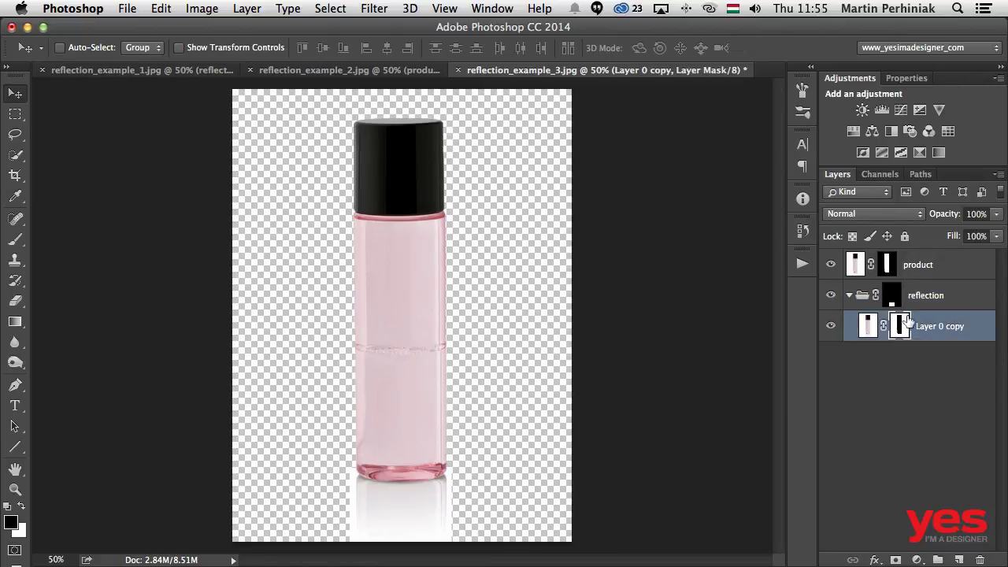
click(894, 296)
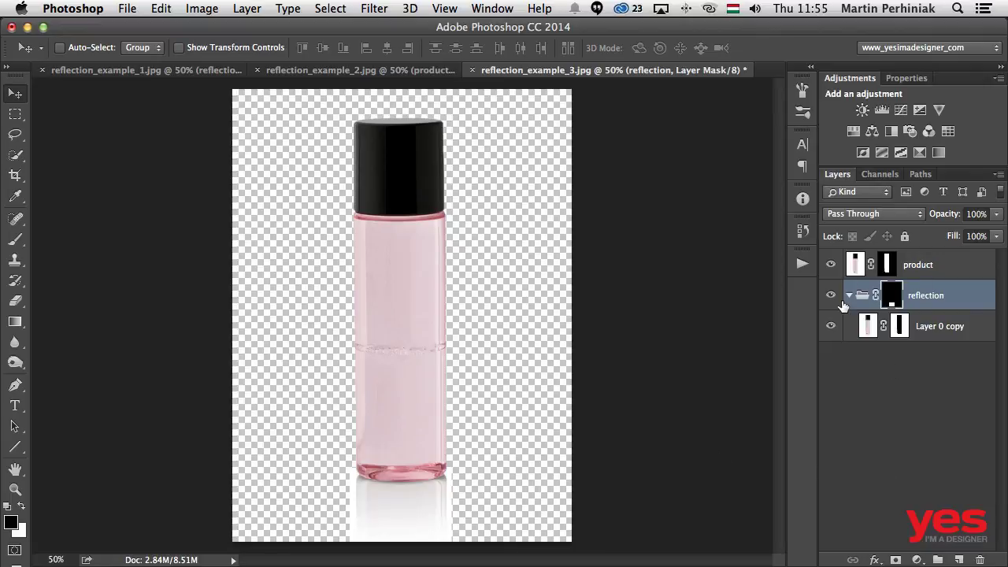
click(847, 297)
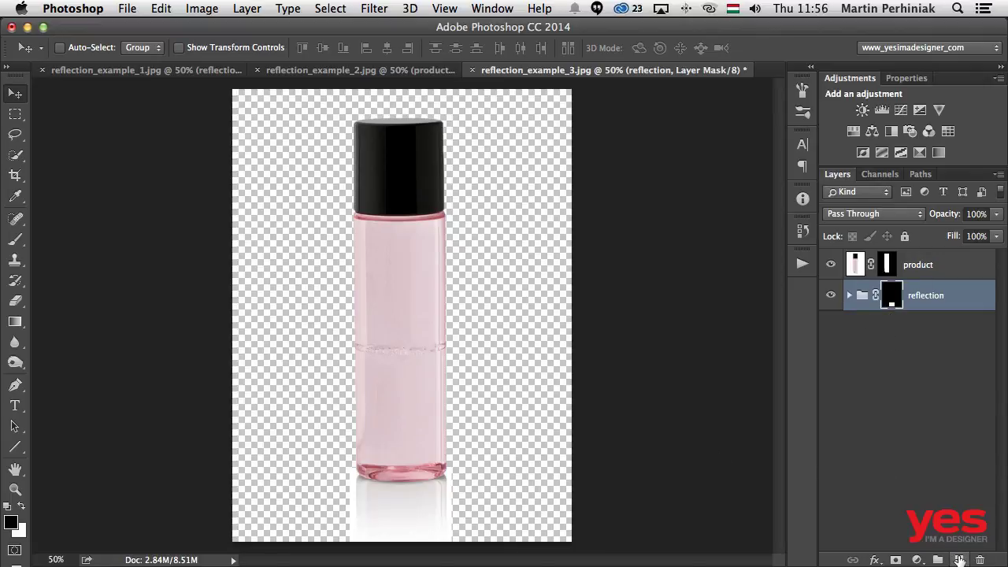
ctrl+click(958, 559)
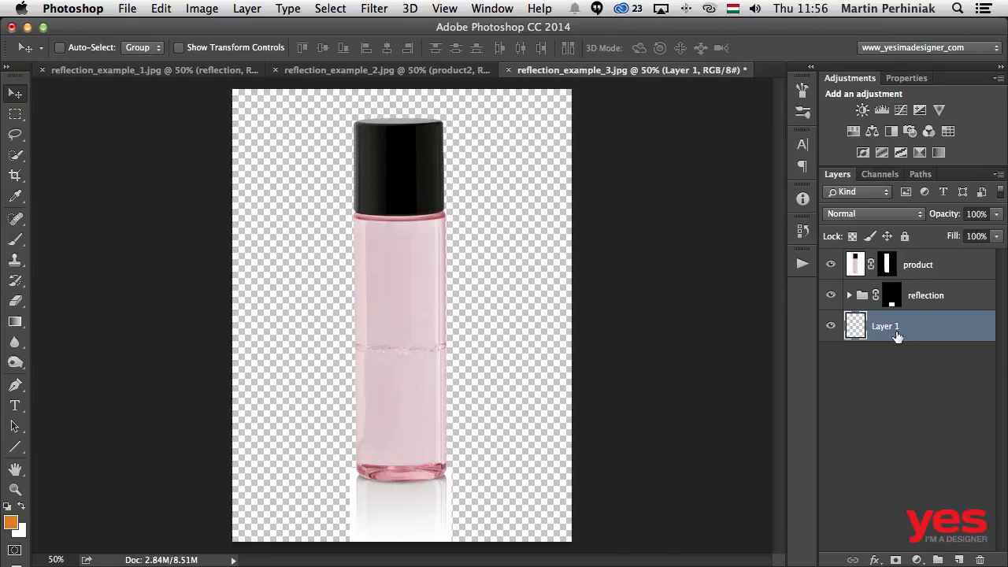
Fill Layer 1 with orange and set the reflection group's blend mode to Multiply.
key(alt+BackSpace)
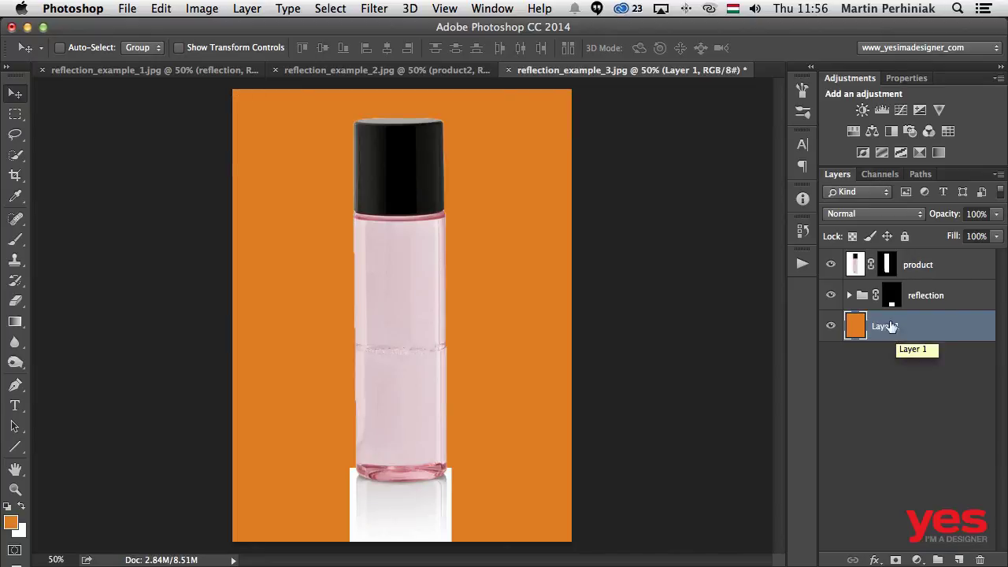
click(890, 296)
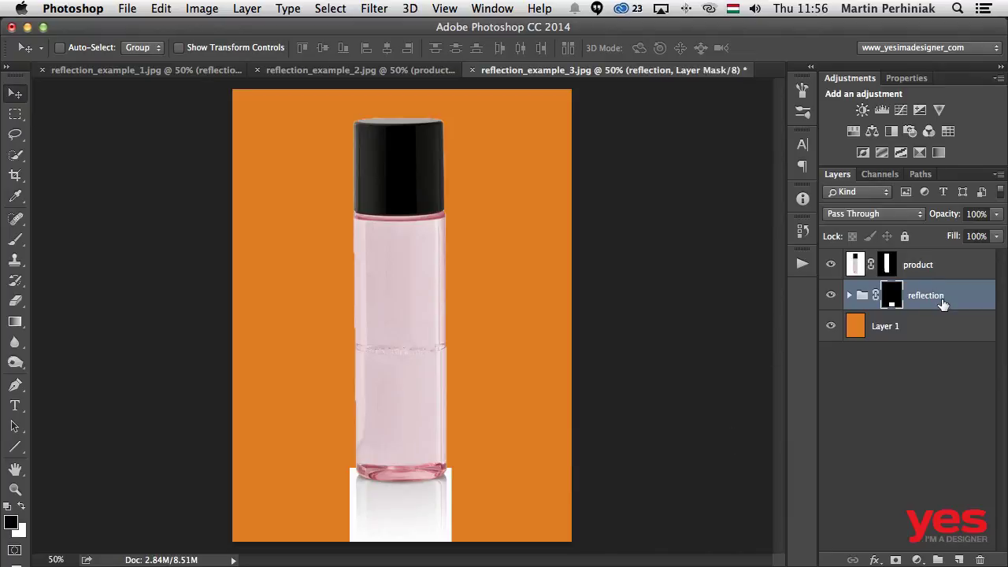
click(851, 214)
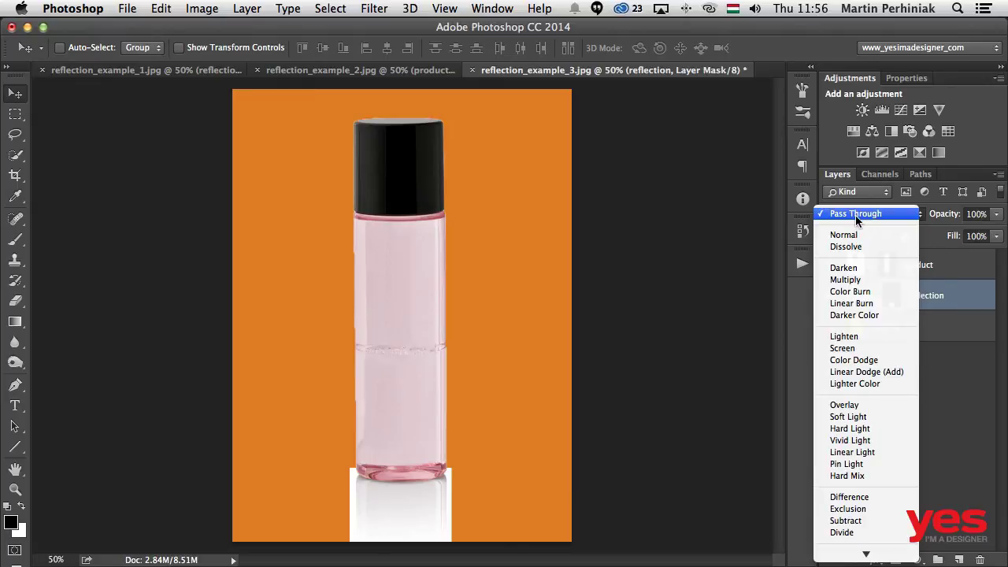
click(857, 281)
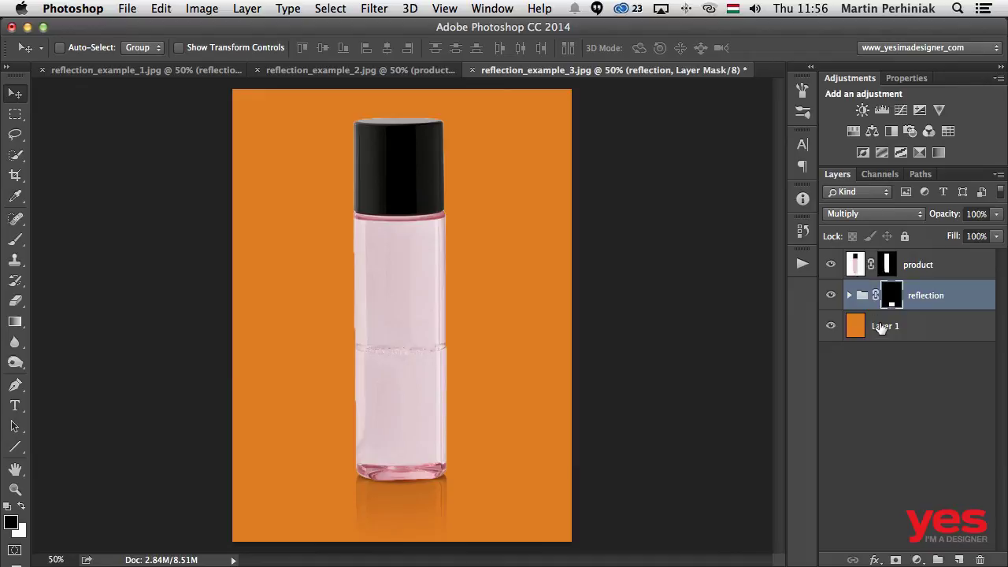
click(878, 336)
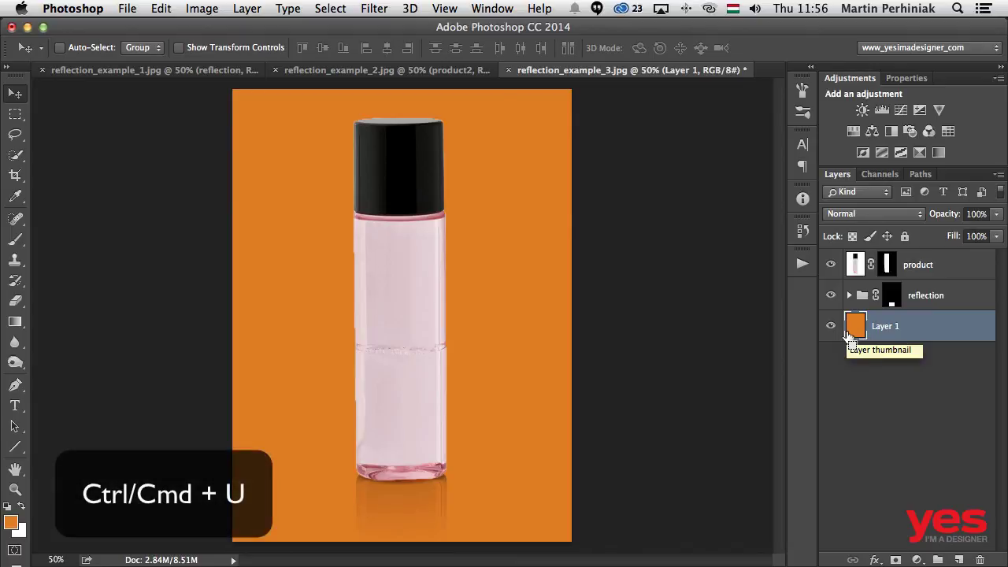
Apply Hue/Saturation to Layer 1: Hue −39, Saturation −19, Lightness +54.
key(ctrl+u)
drag(533, 103, 798, 133)
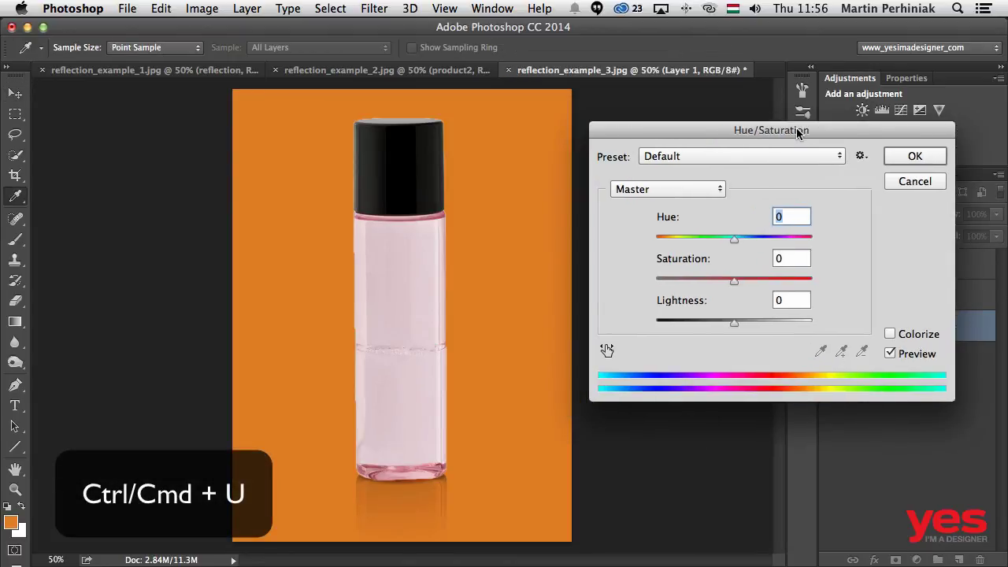
drag(734, 239, 720, 283)
drag(728, 321, 775, 322)
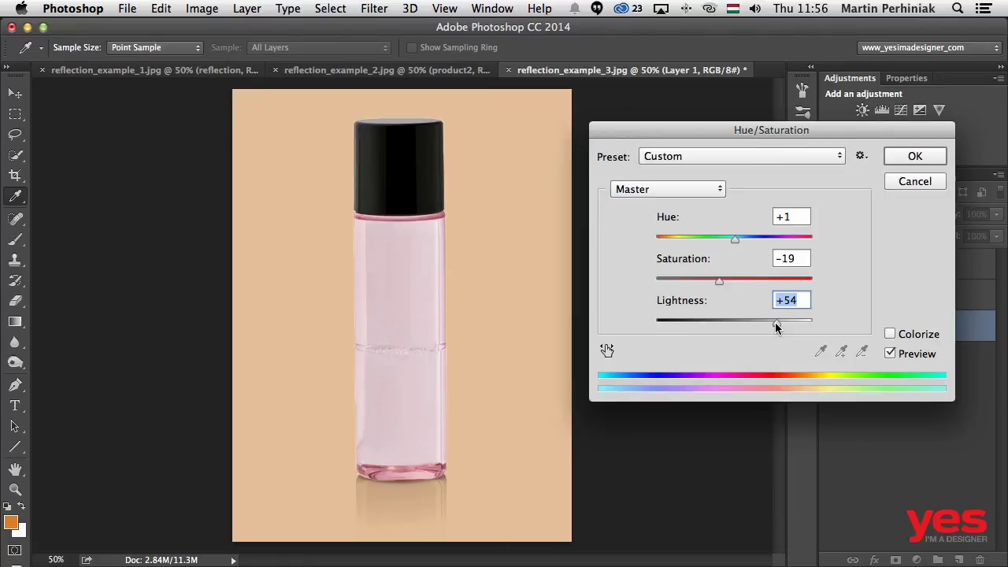
drag(735, 239, 703, 239)
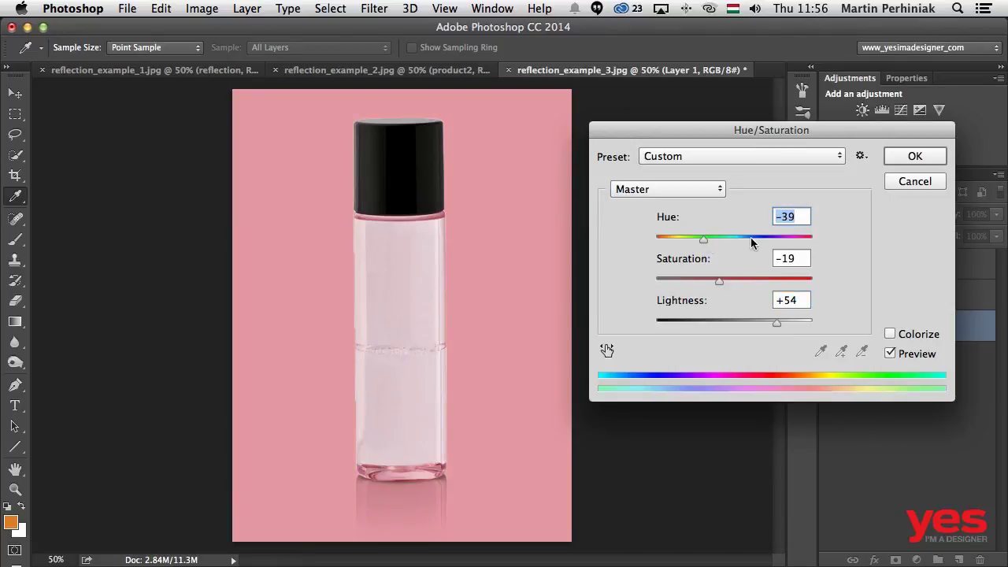
click(914, 156)
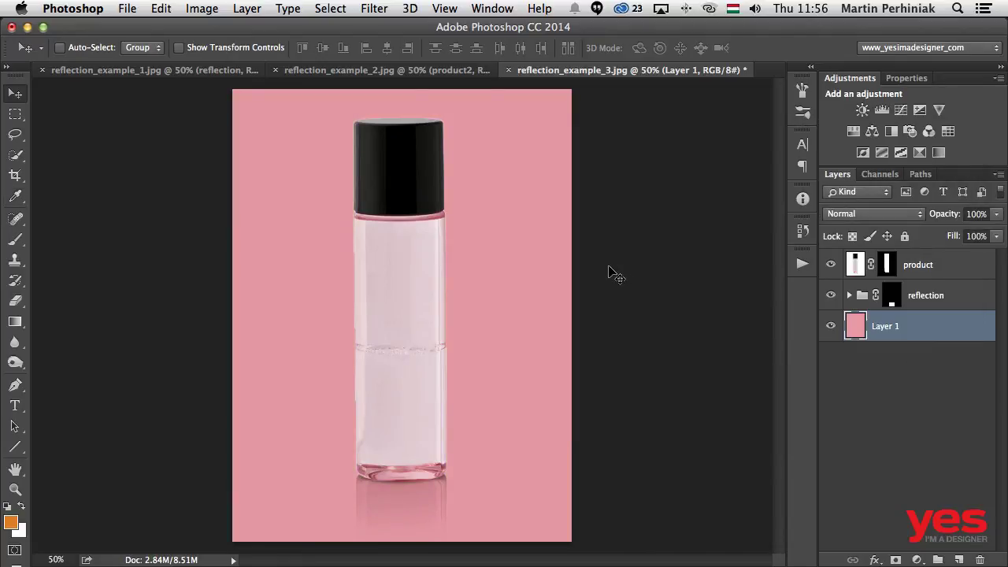